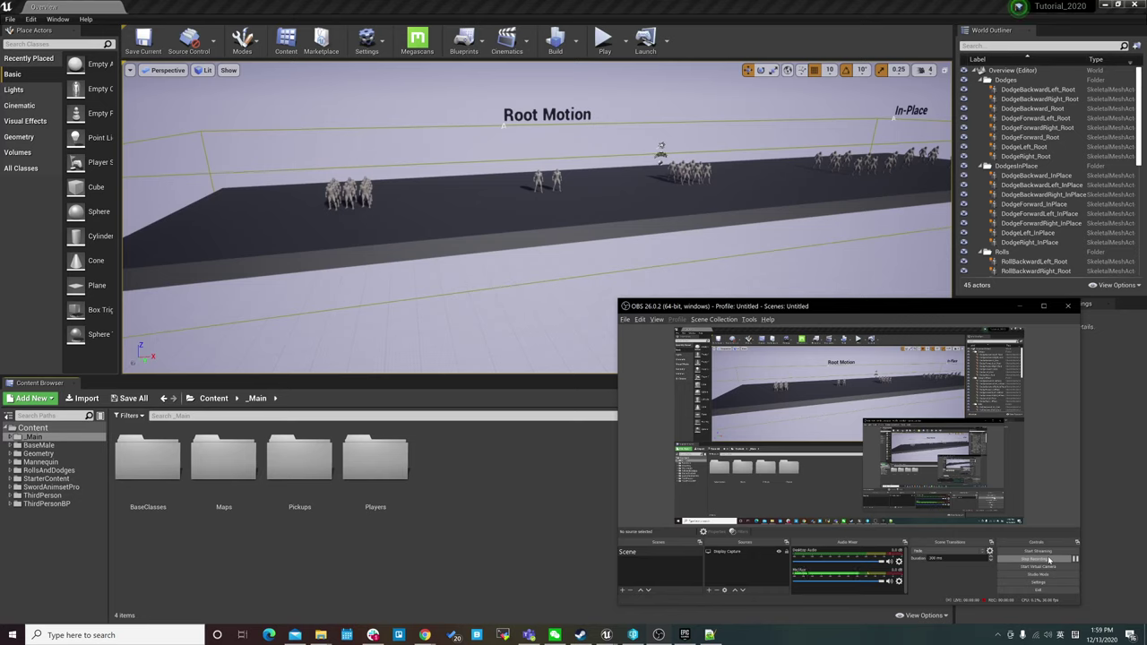
Bring the Human Base Male marketplace page forward in Chrome and enlarge the window
click(425, 634)
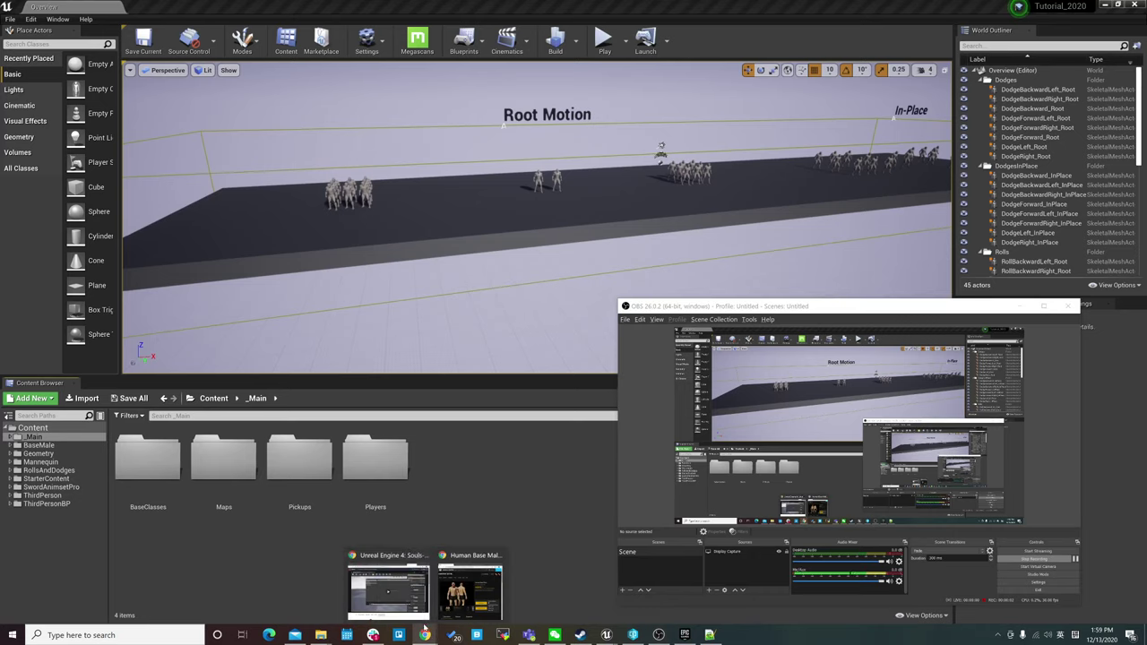
click(470, 589)
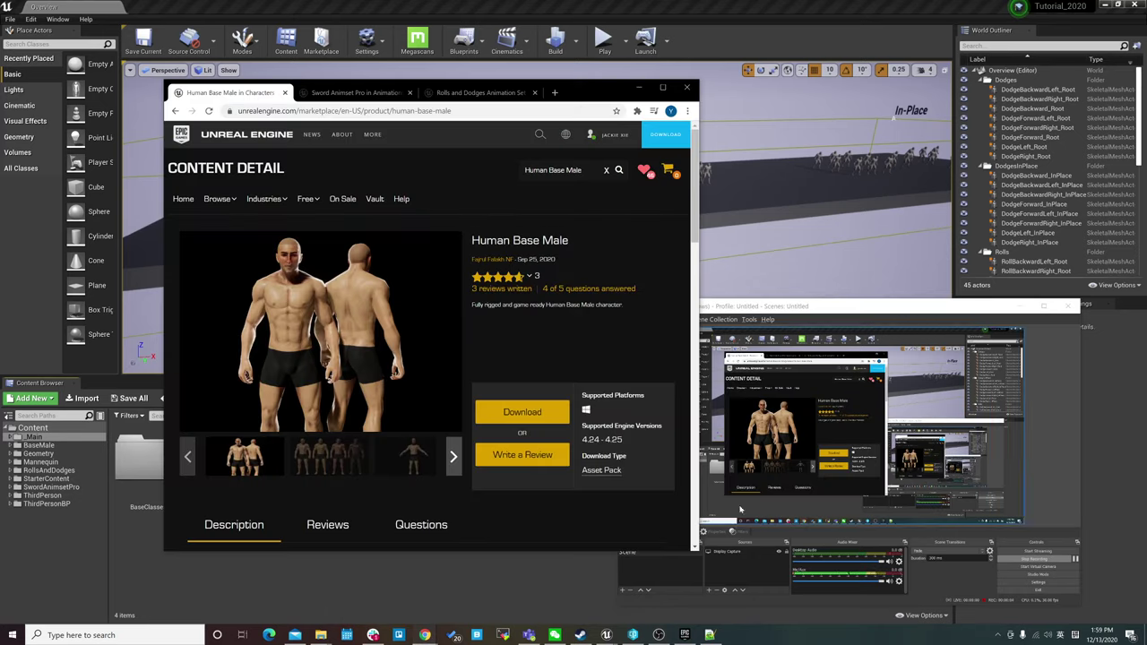
drag(700, 550, 736, 559)
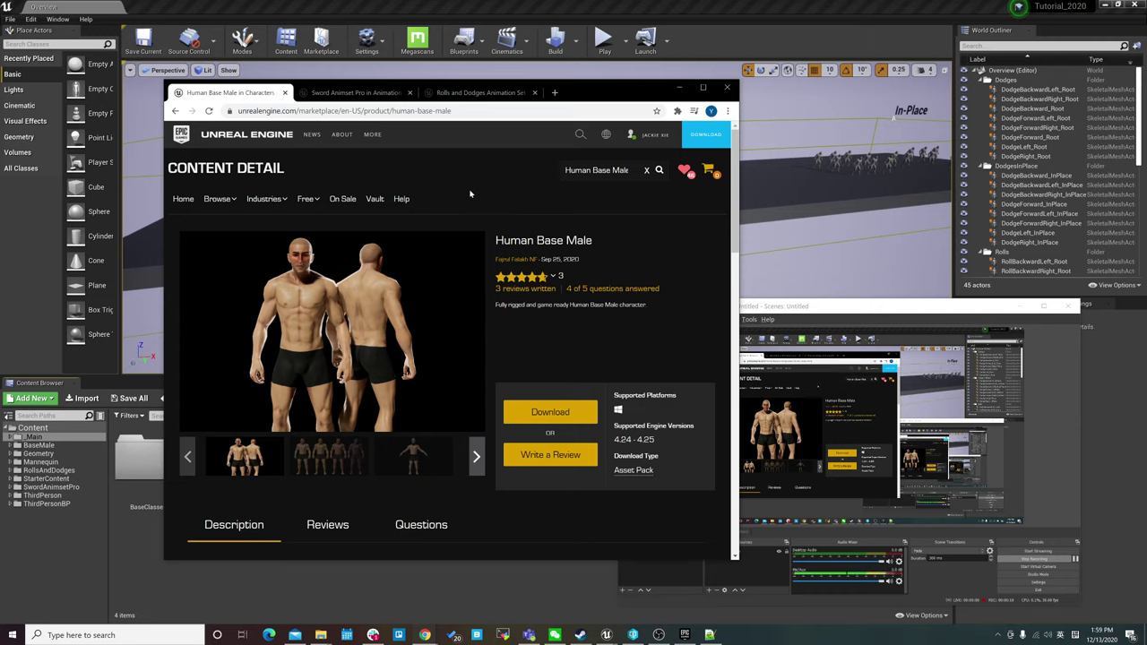
triple_click(565, 241)
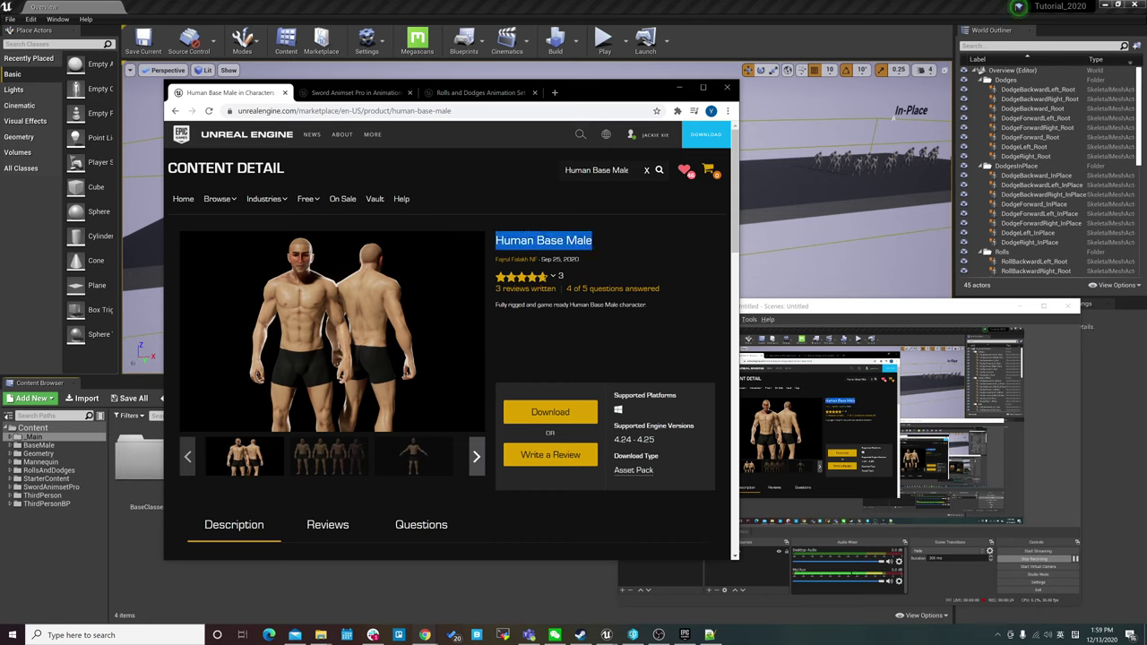
Look over the Sword Animset Pro and Rolls and Dodges pages, then minimize the browser
click(375, 93)
triple_click(556, 241)
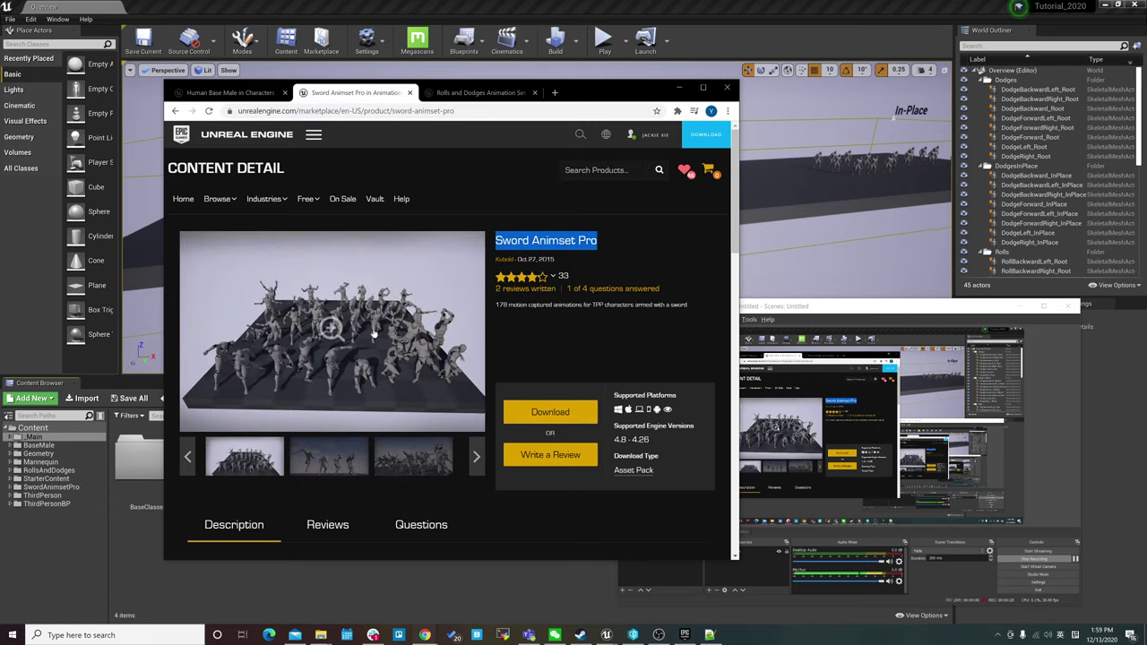
key(ctrl+Tab)
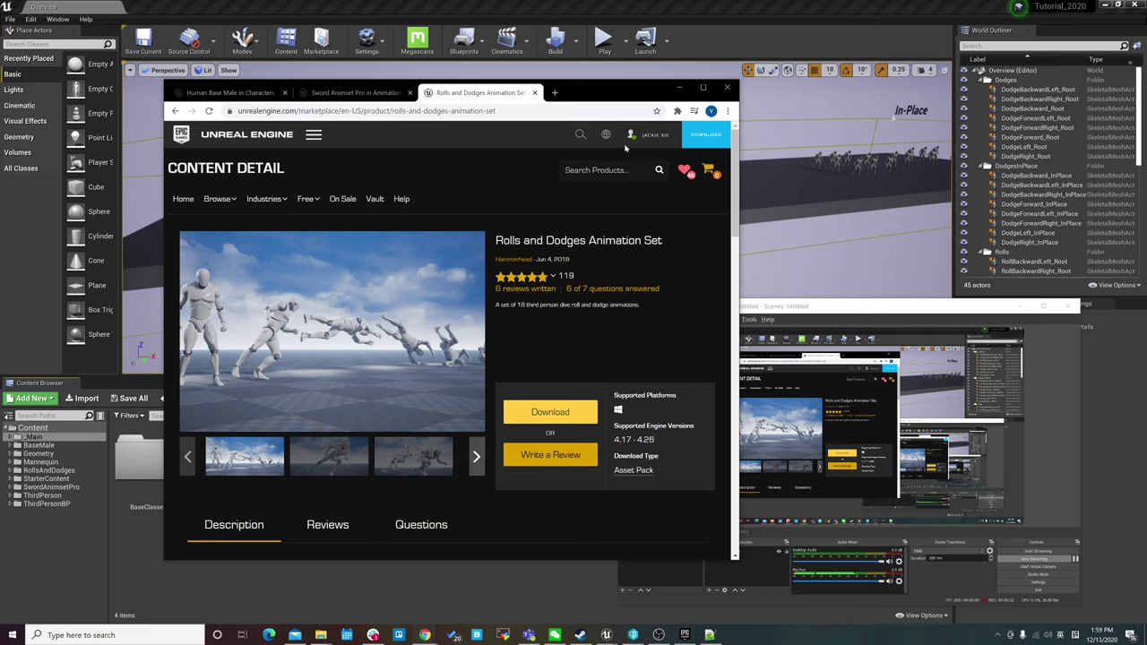
key(ctrl+shift+Tab)
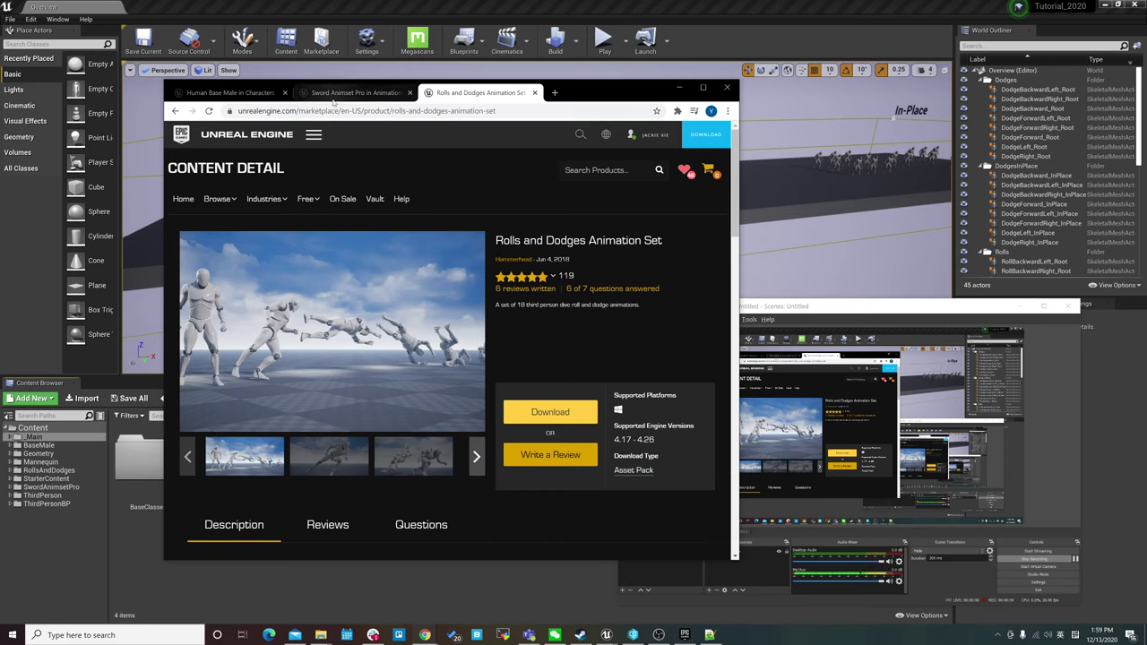
click(233, 94)
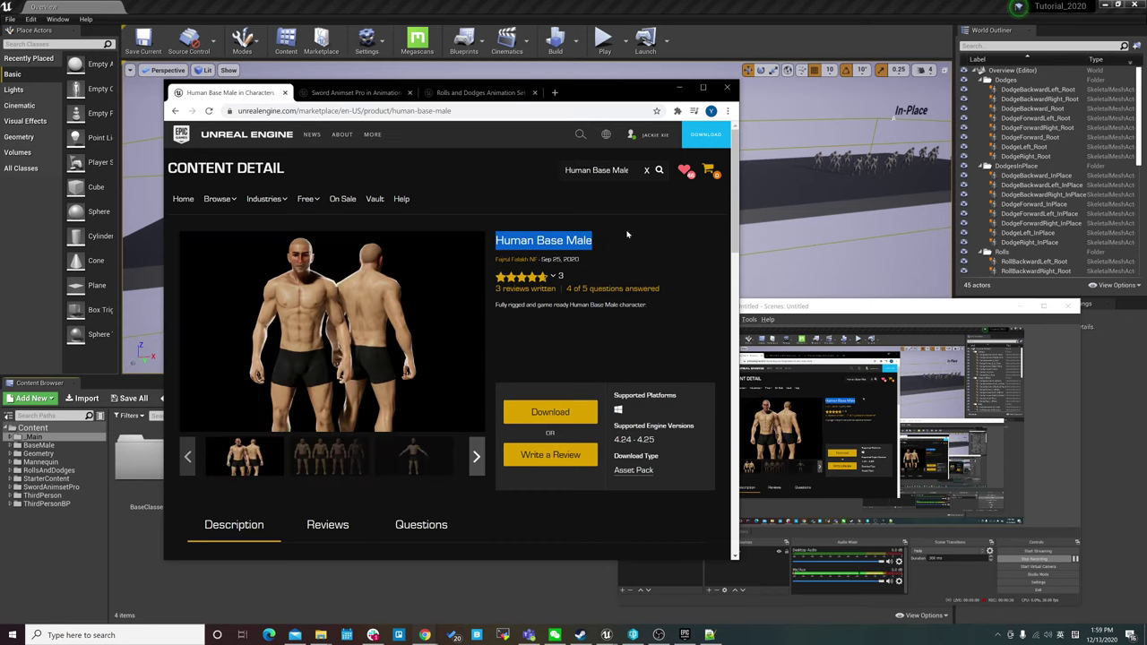
click(678, 88)
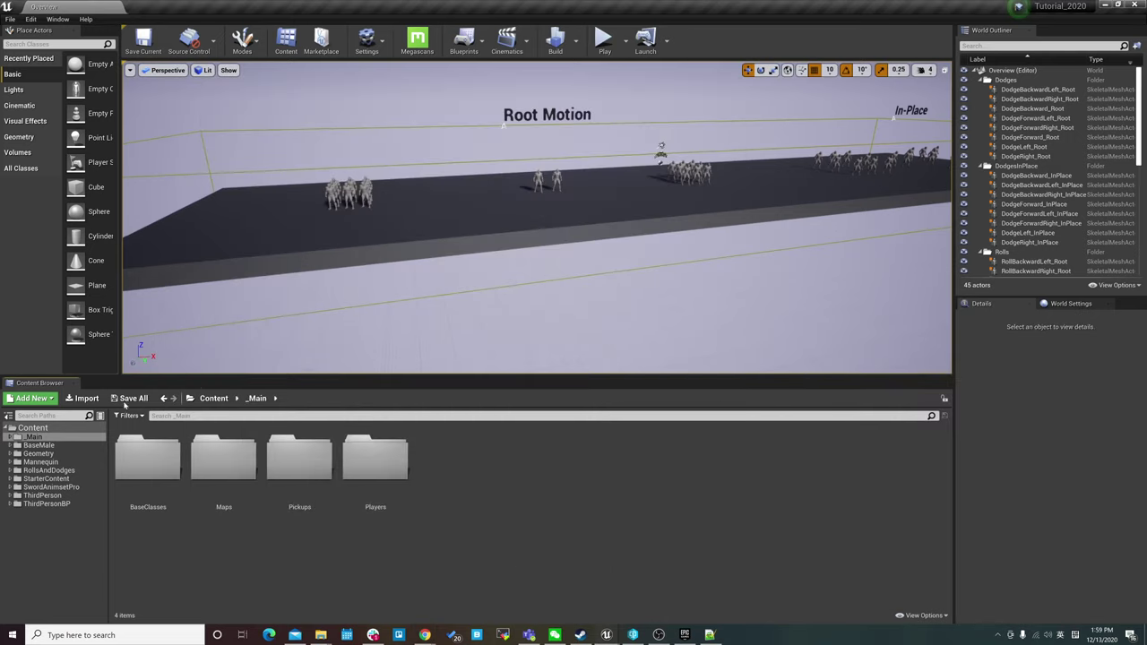
Browse the Geometry, SwordAnimsetPro, RollsAndDodges and BaseMale asset folders
click(39, 453)
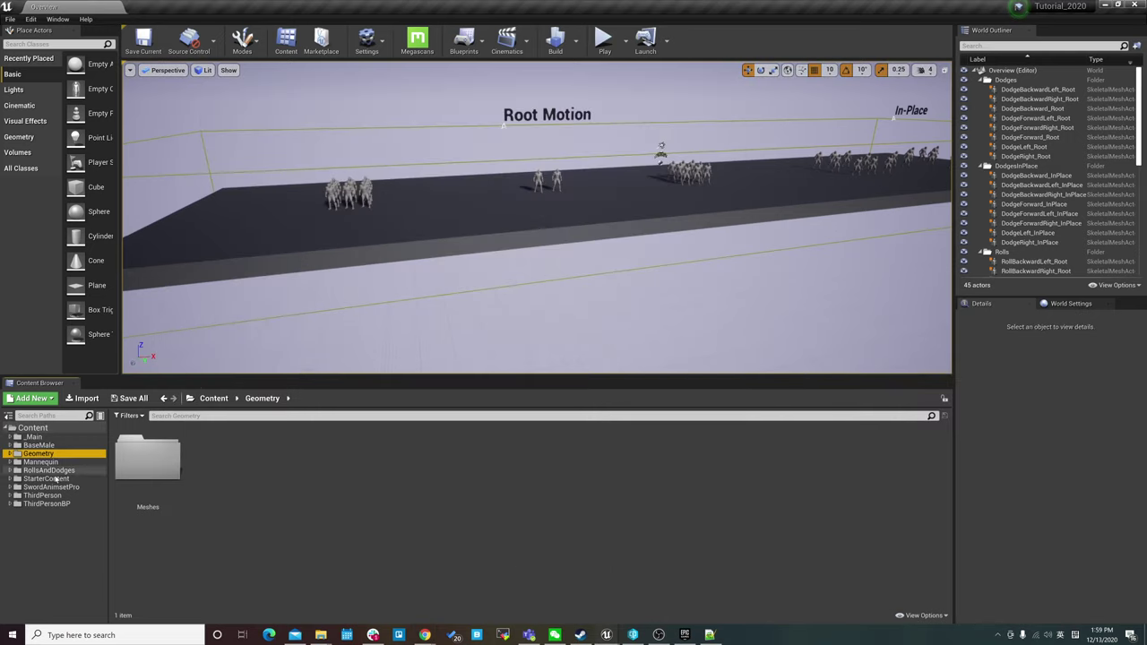
click(51, 487)
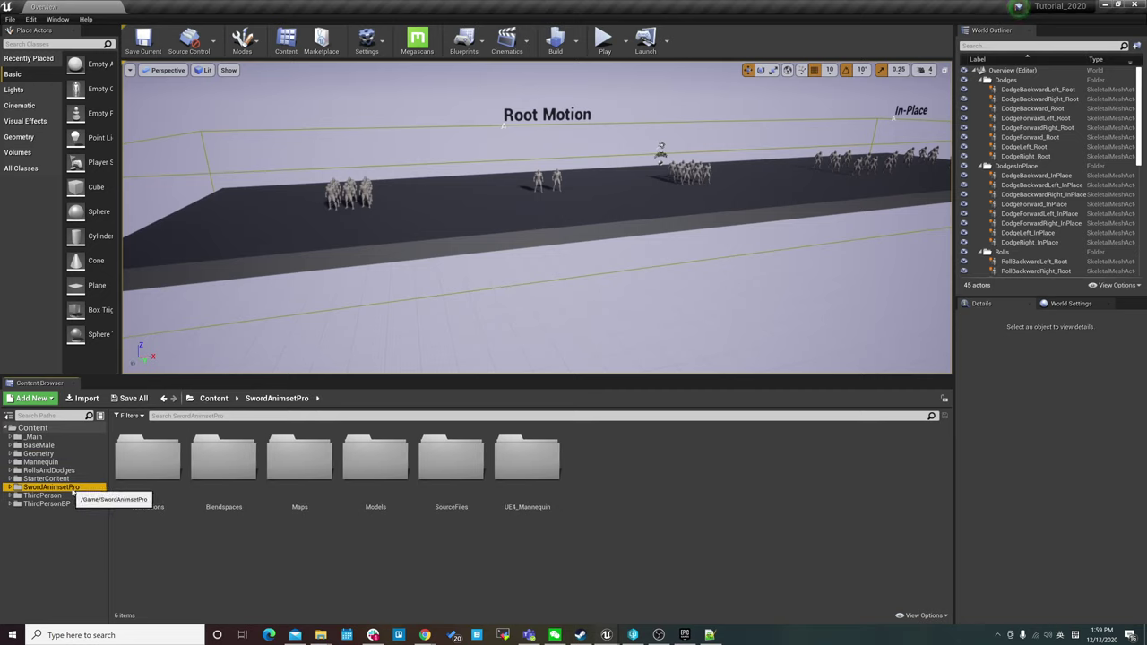
click(81, 470)
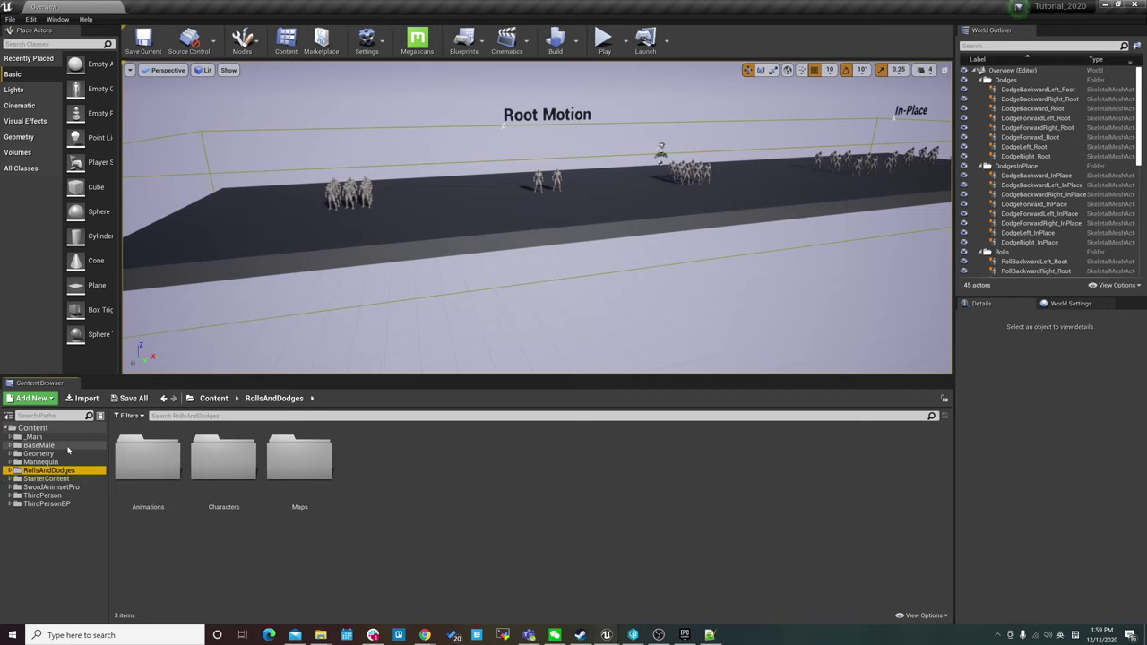
click(65, 445)
click(49, 470)
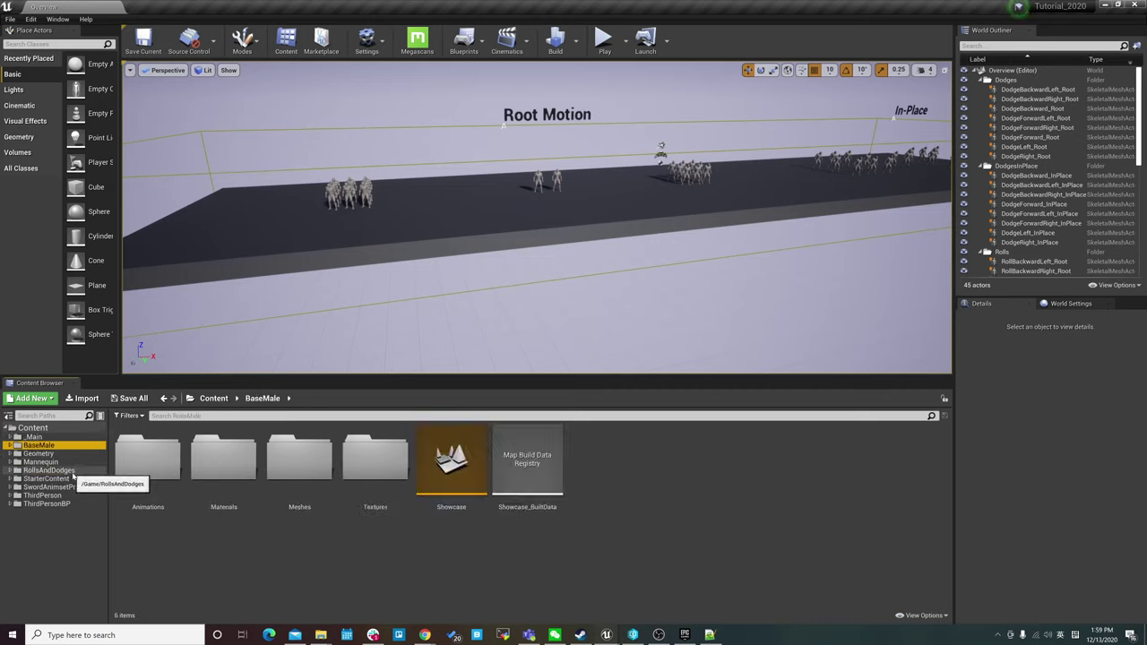
click(77, 488)
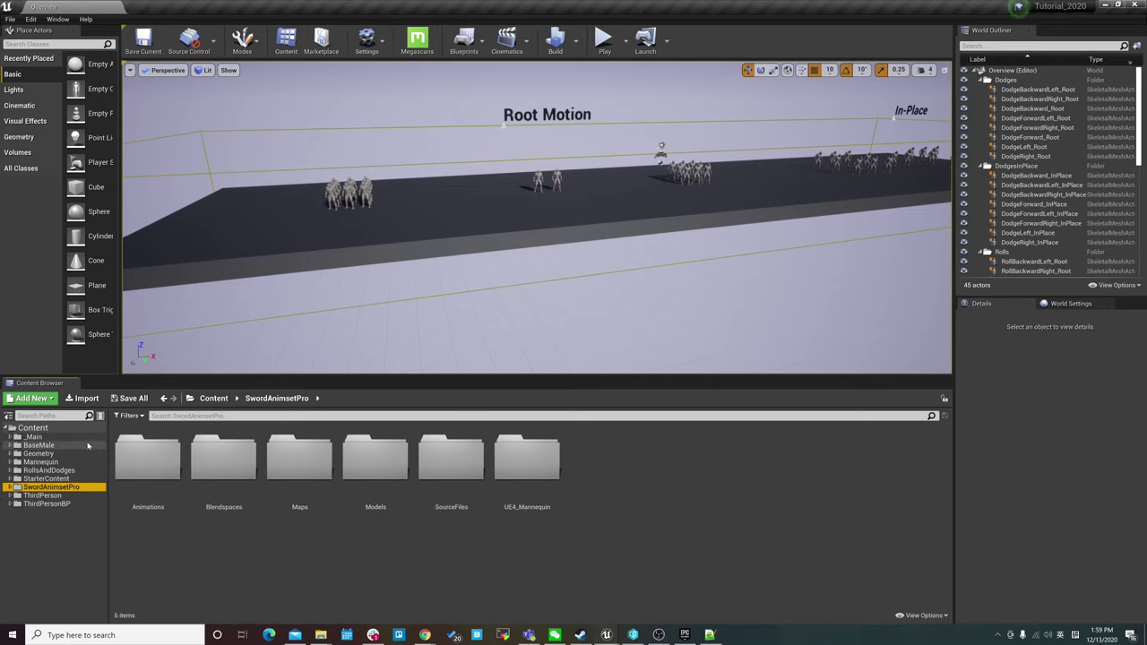
Expand _Main, step through its four subfolders, and open the empty Maps folder
click(34, 436)
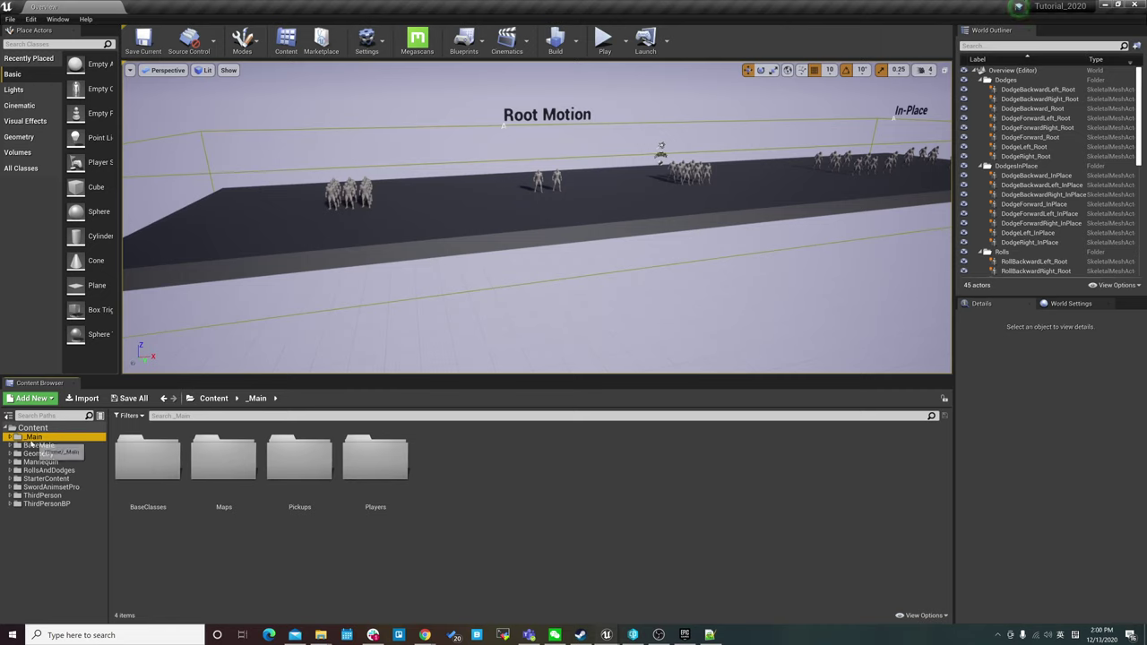
click(9, 437)
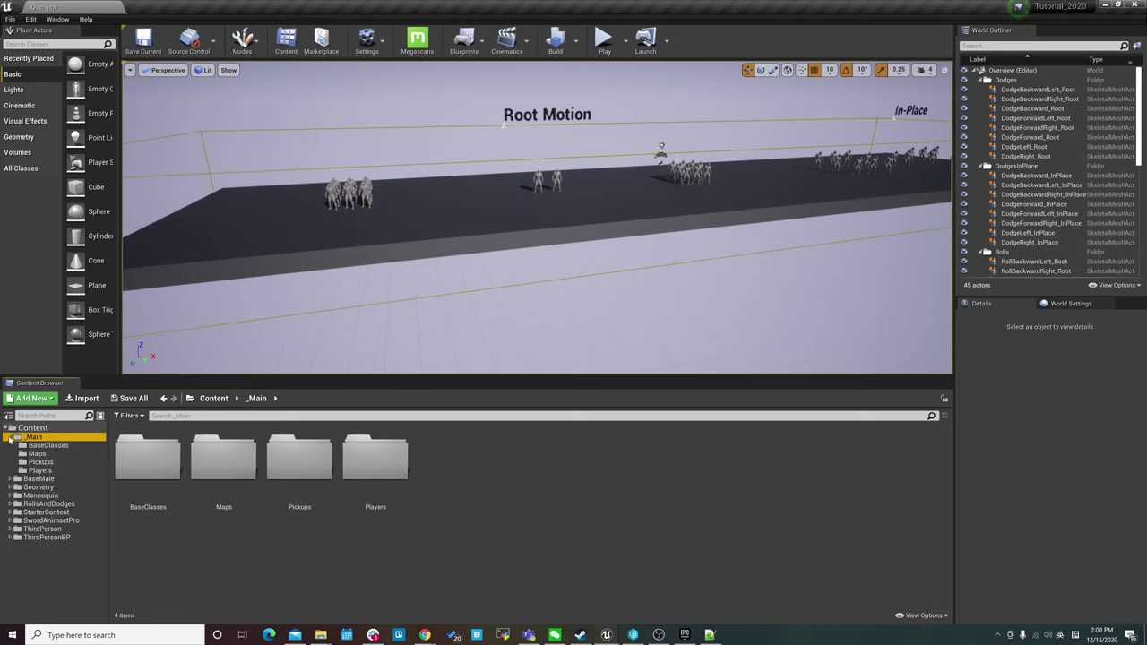
click(42, 462)
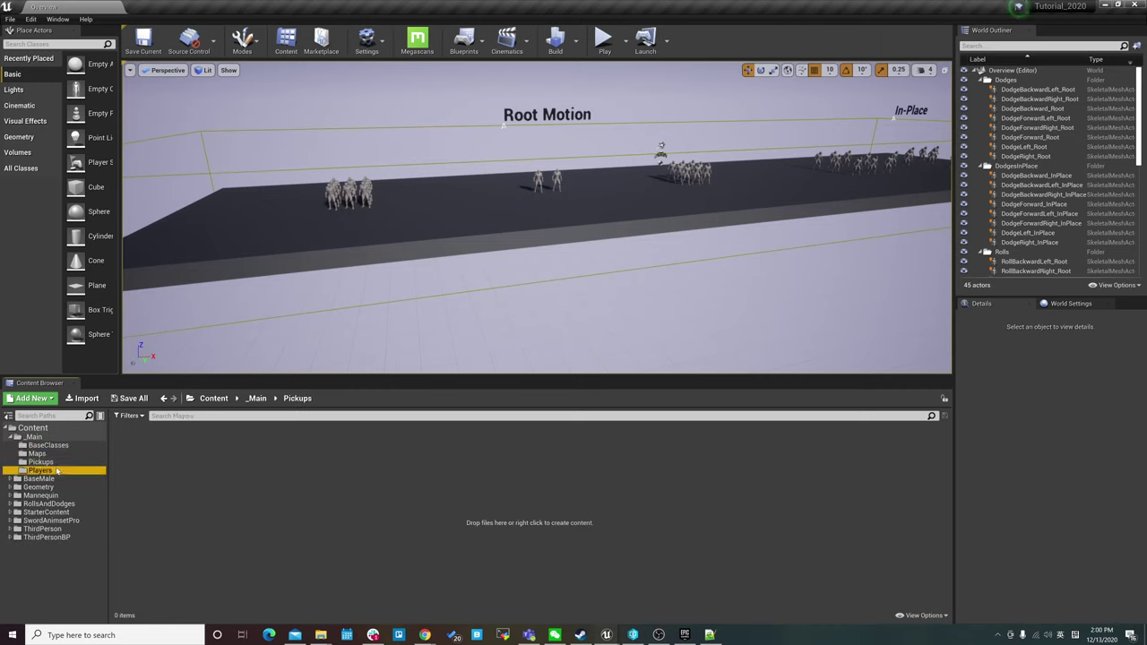
click(58, 471)
key(Up)
key(Up)
key(Up)
key(Down)
click(58, 472)
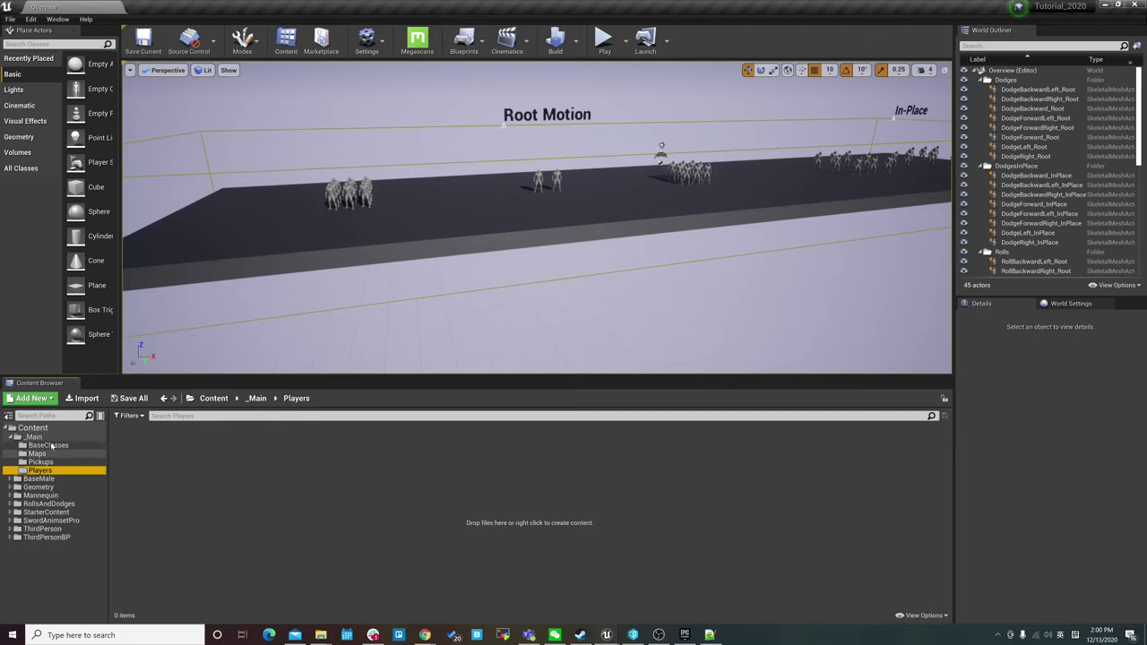
click(44, 439)
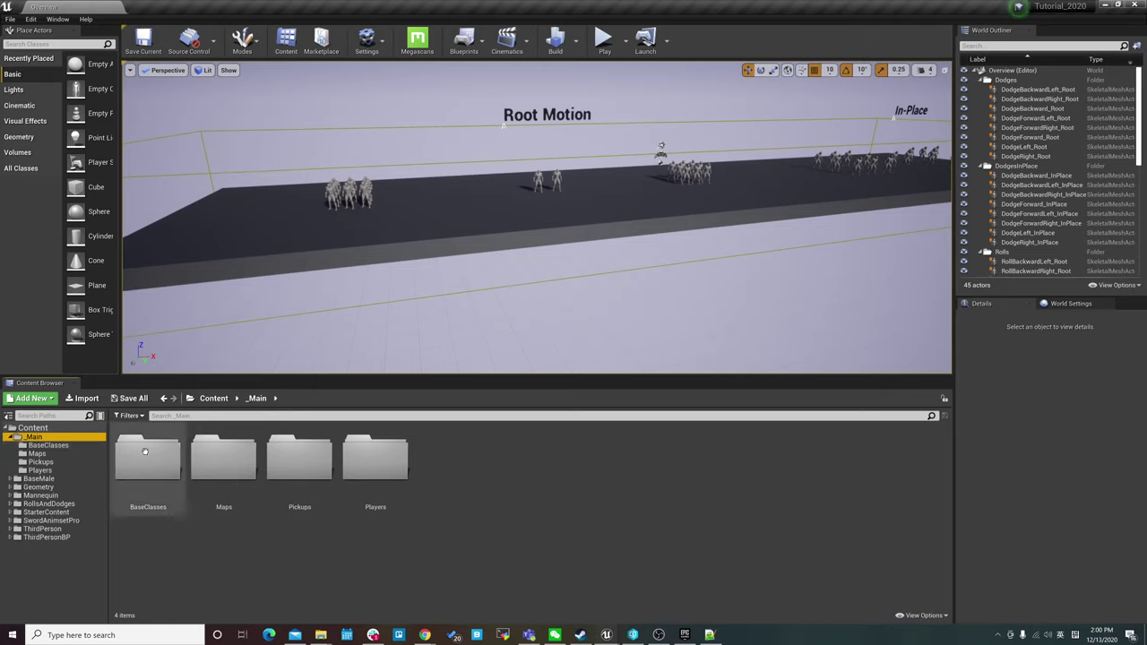
click(36, 454)
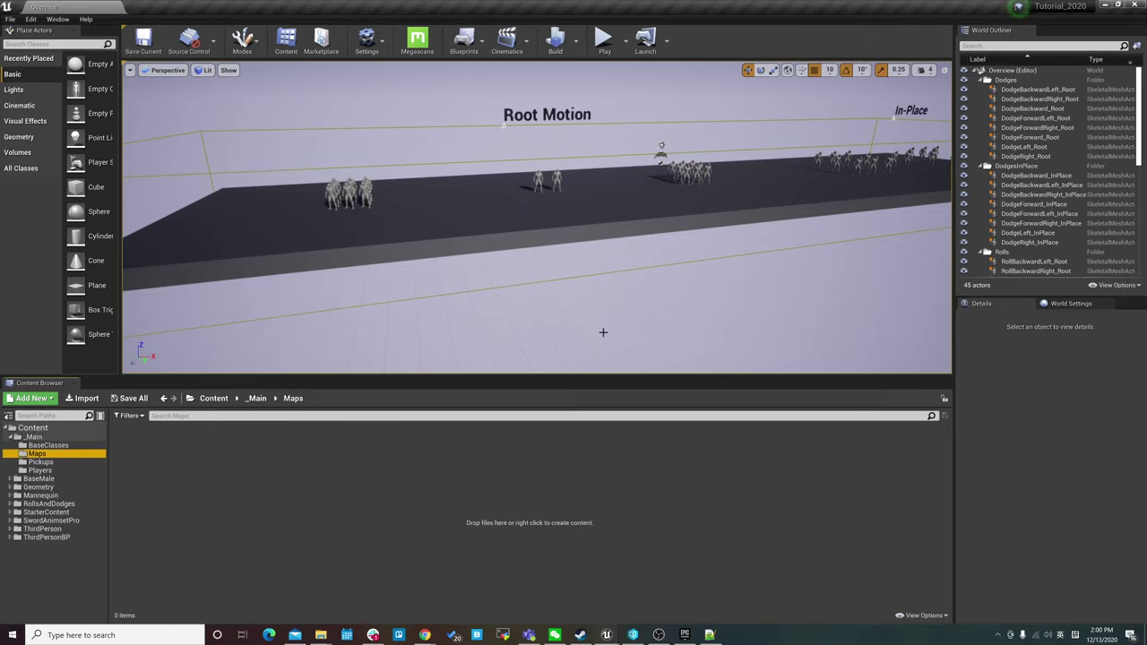
click(11, 19)
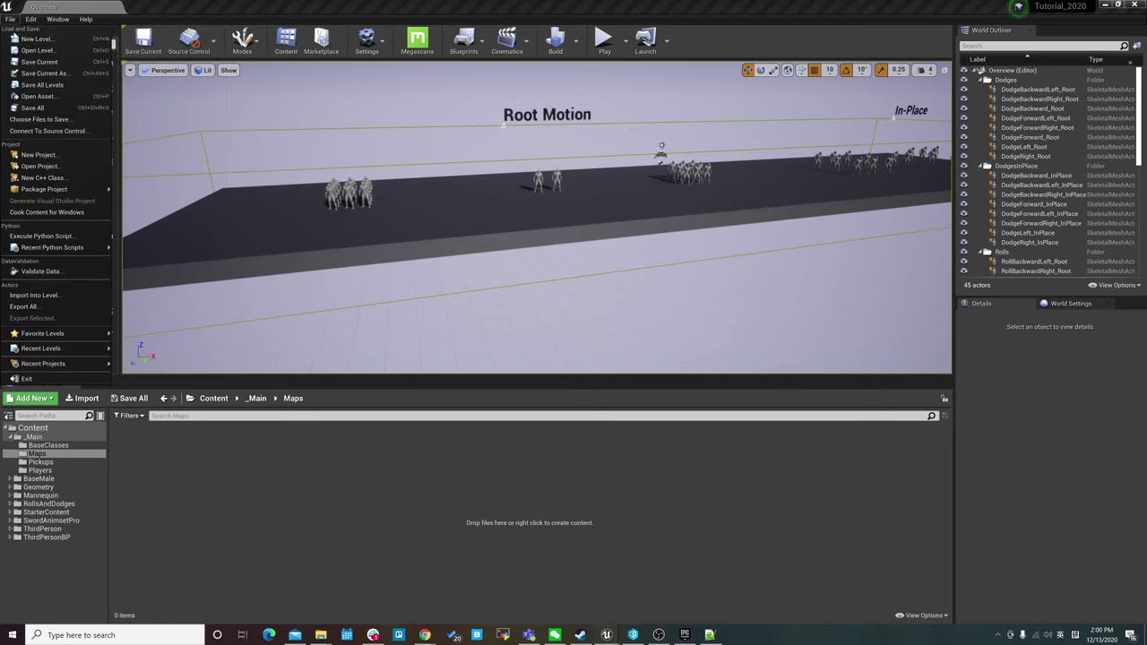
Create a new level from the Default template and frame its Floor
click(36, 39)
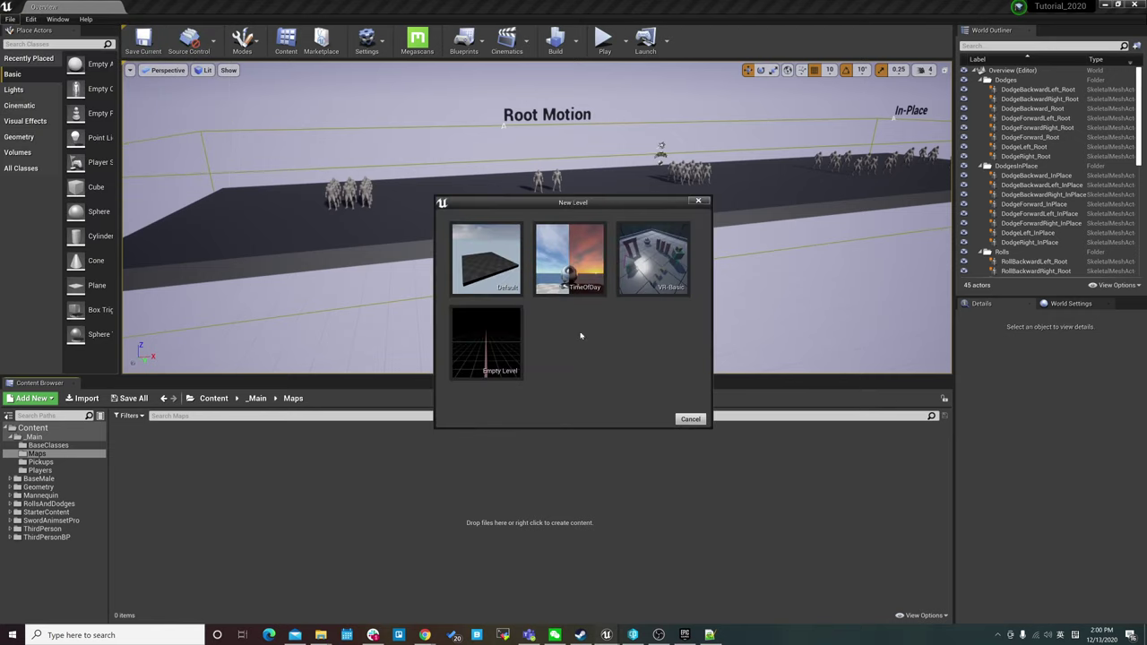
click(484, 259)
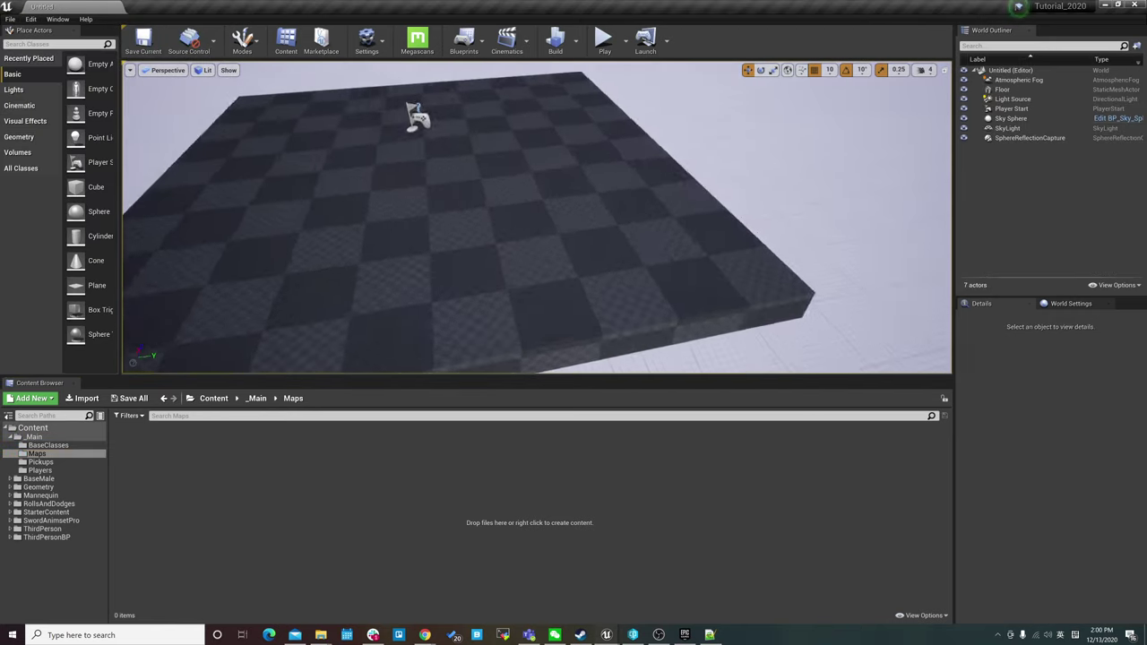
key(f)
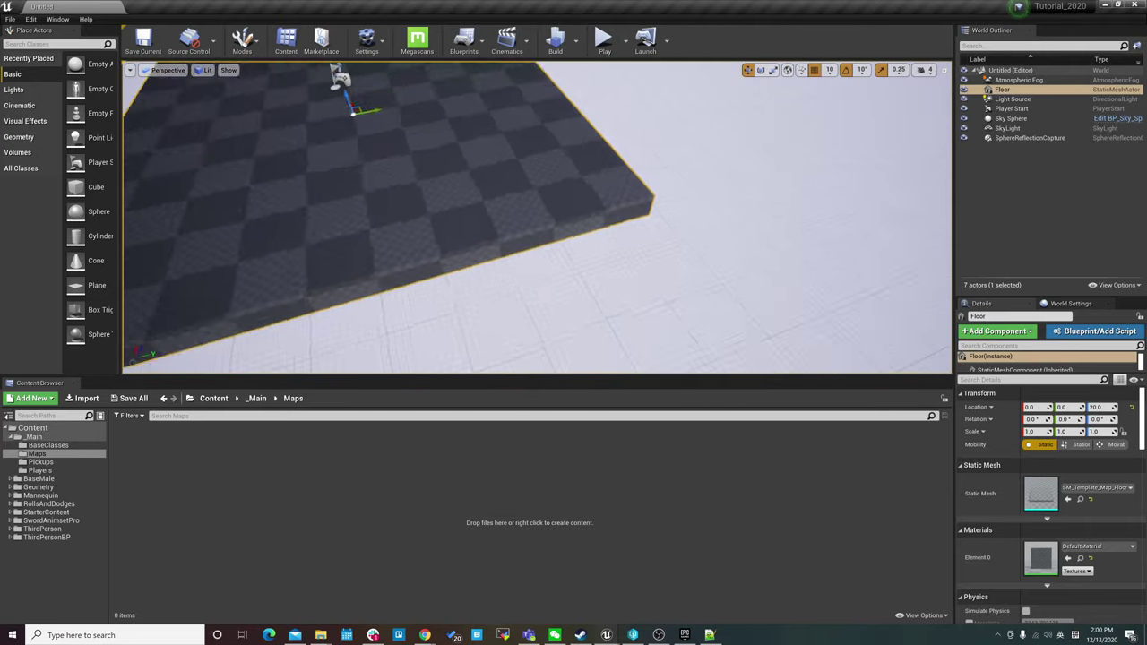
Scale the Floor to 10 × 10 × 1 and bring the view closer to the Player Start
click(1035, 431)
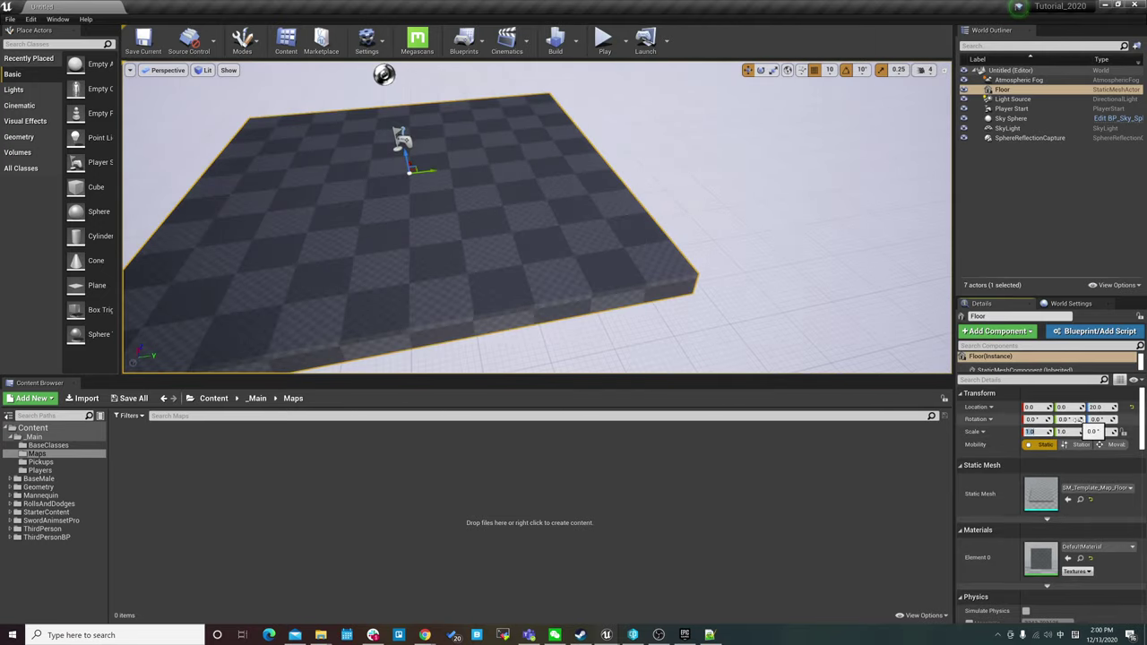
text(10)
key(Return)
key(f)
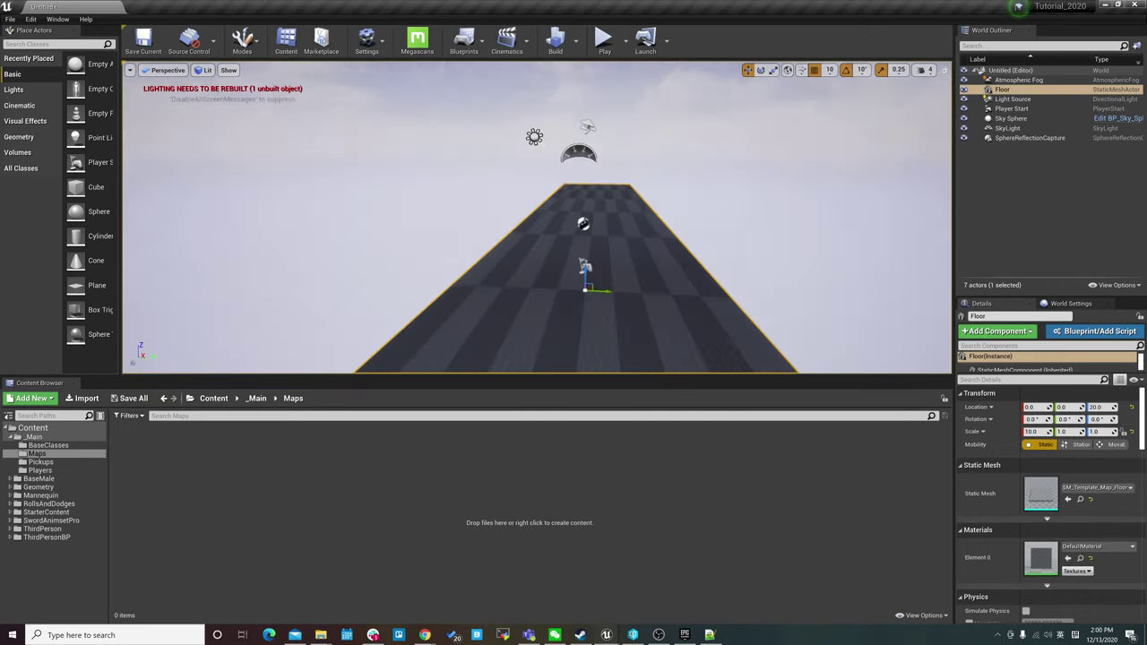
alt+drag(632, 238, 717, 238)
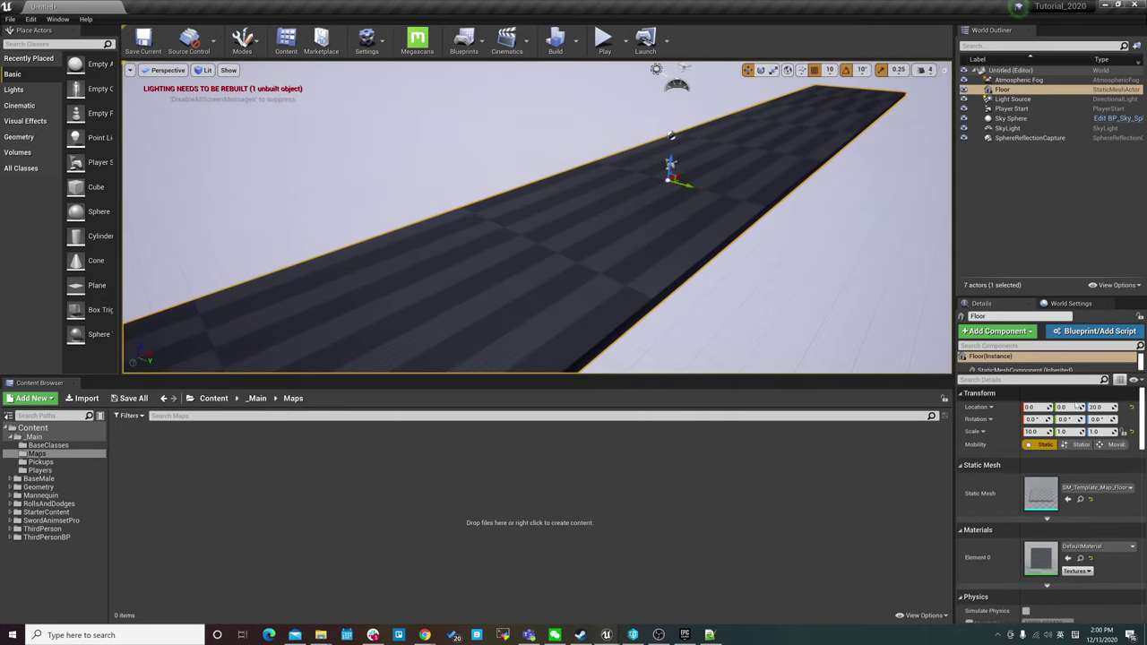
click(1095, 432)
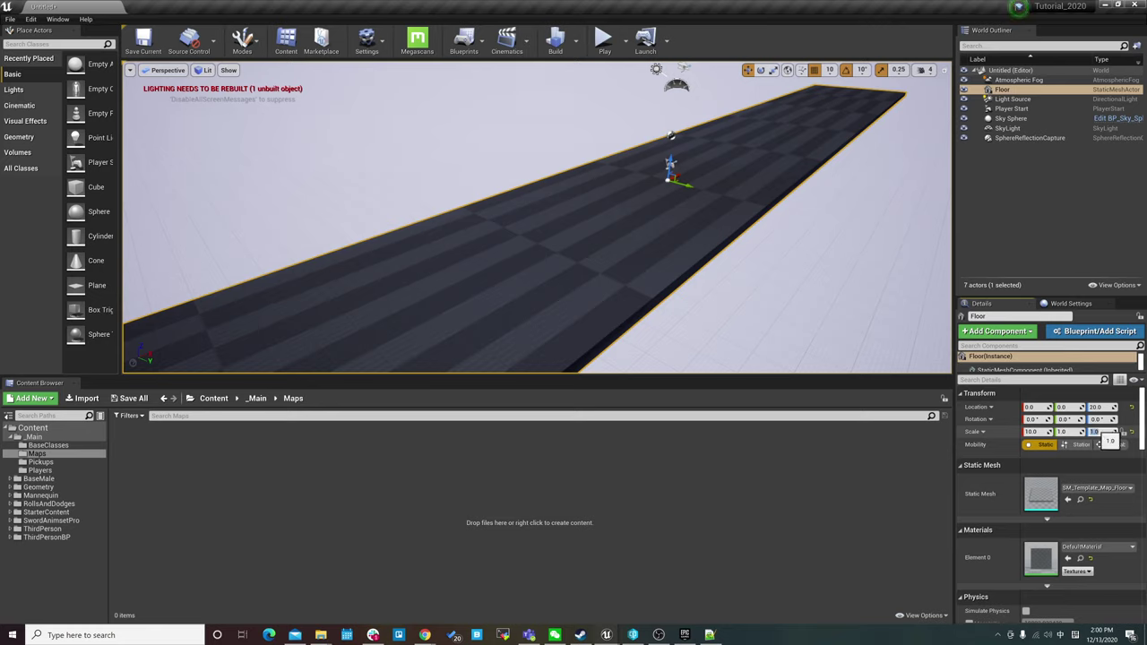
text(10)
key(Return)
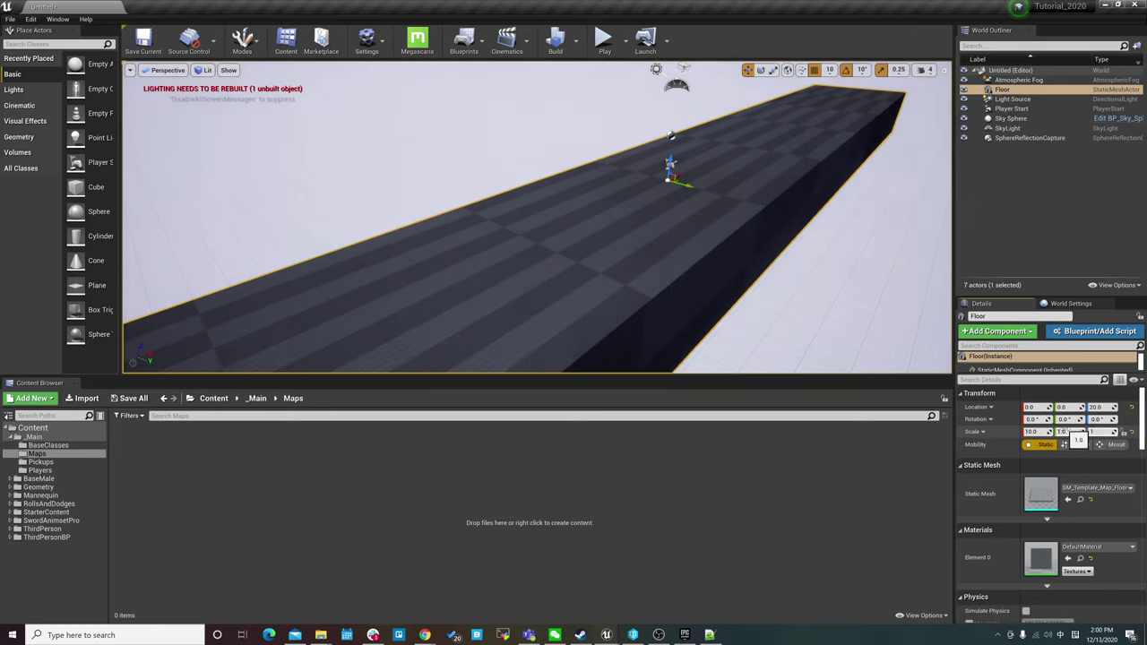
click(1063, 432)
text(10)
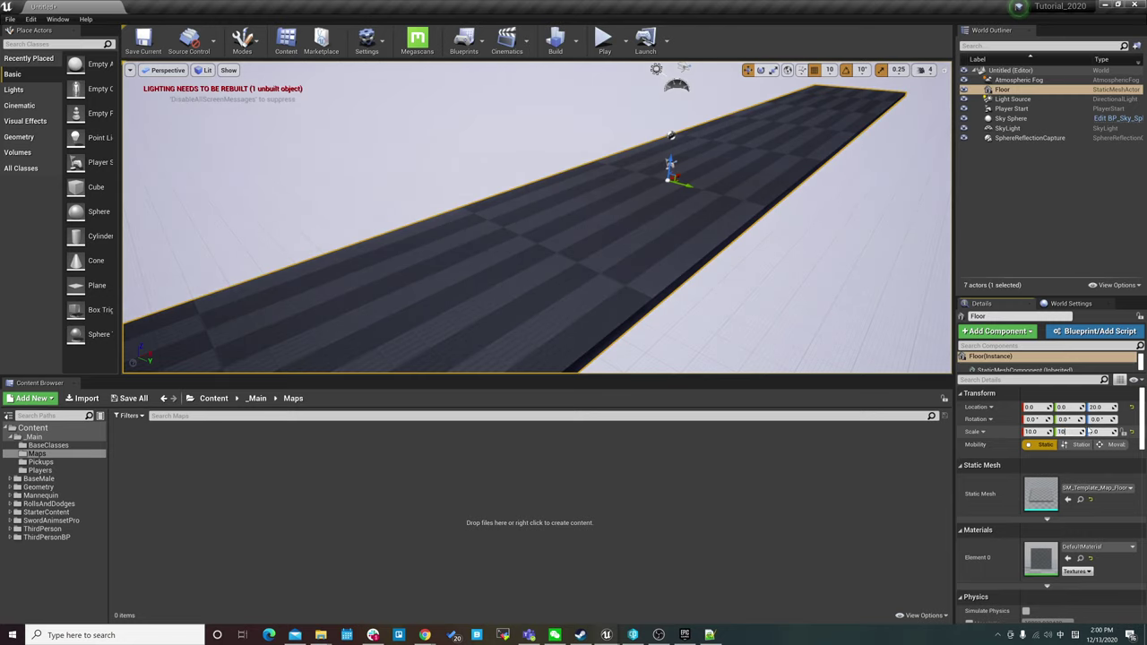
key(Return)
mouse_move(537, 215)
right_down()
mouse_move(519, 216)
mouse_move(520, 179)
mouse_move(624, 260)
right_up()
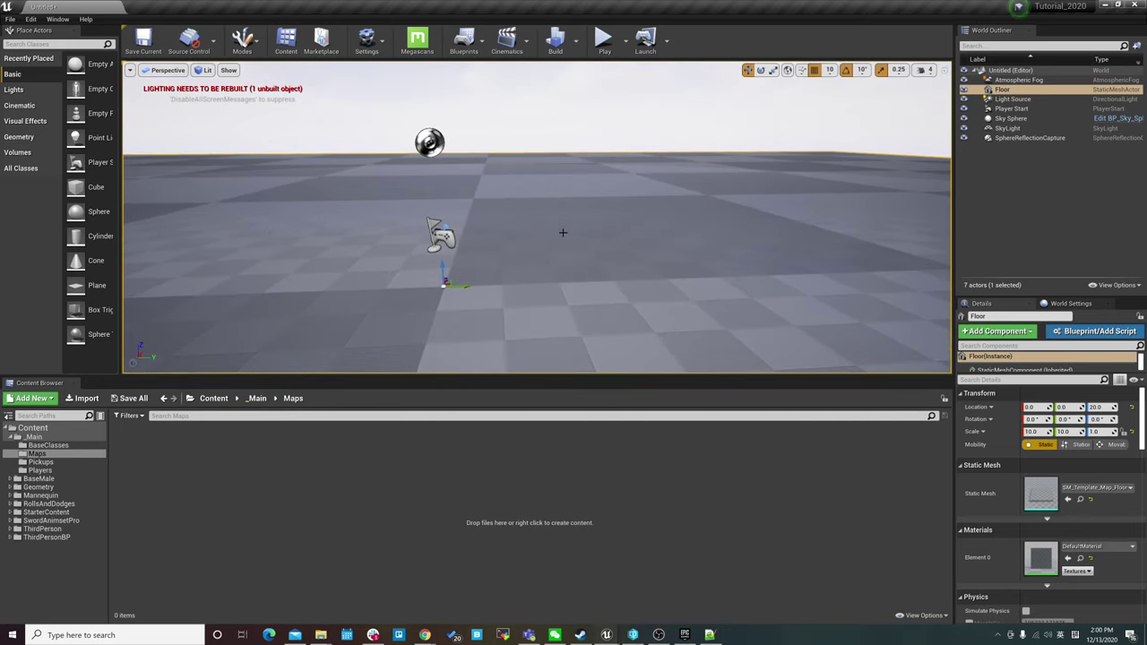
mouse_move(563, 233)
right_down()
mouse_move(653, 270)
mouse_move(655, 224)
mouse_move(654, 260)
right_up()
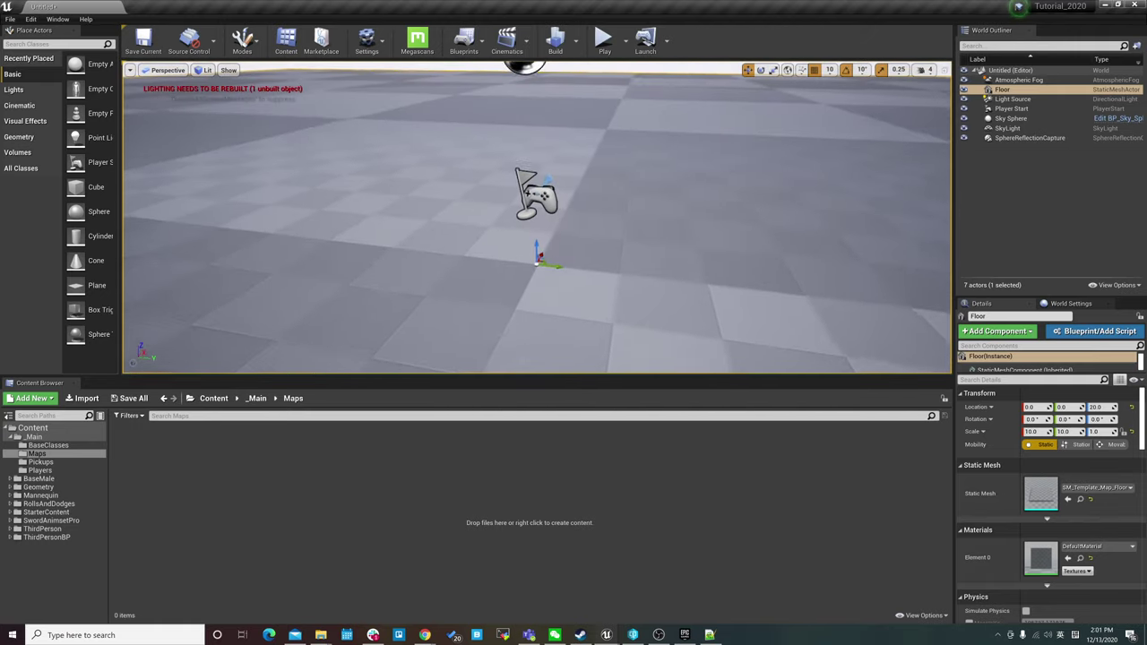
Save the new level as Testing_Level inside the _Main > Maps folder
click(144, 40)
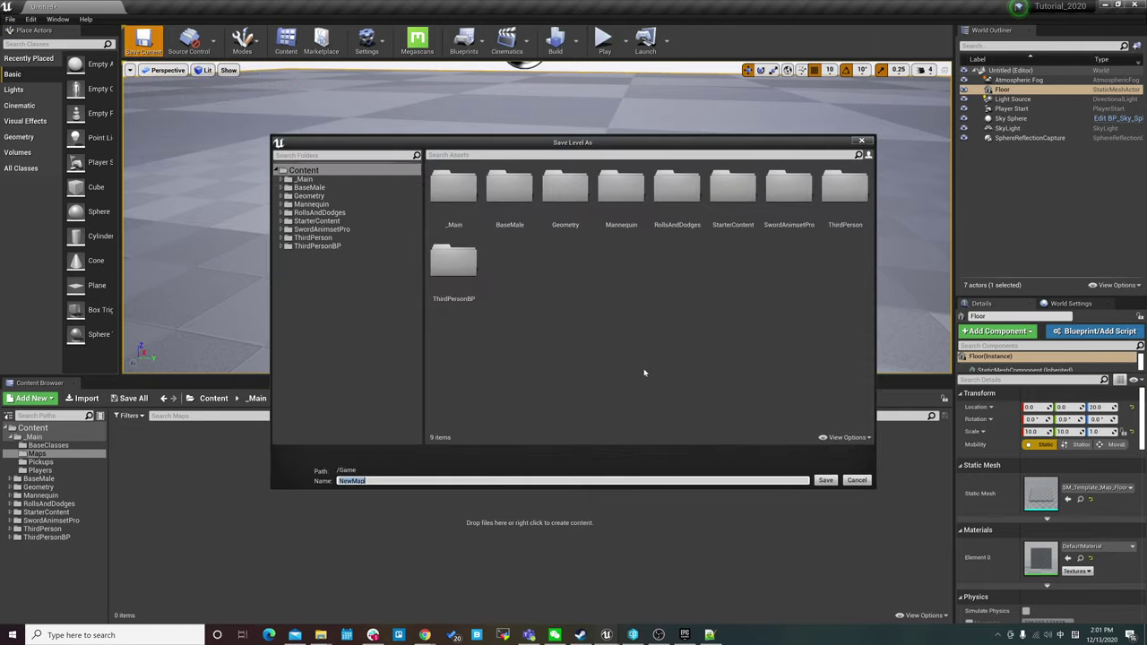
double_click(453, 188)
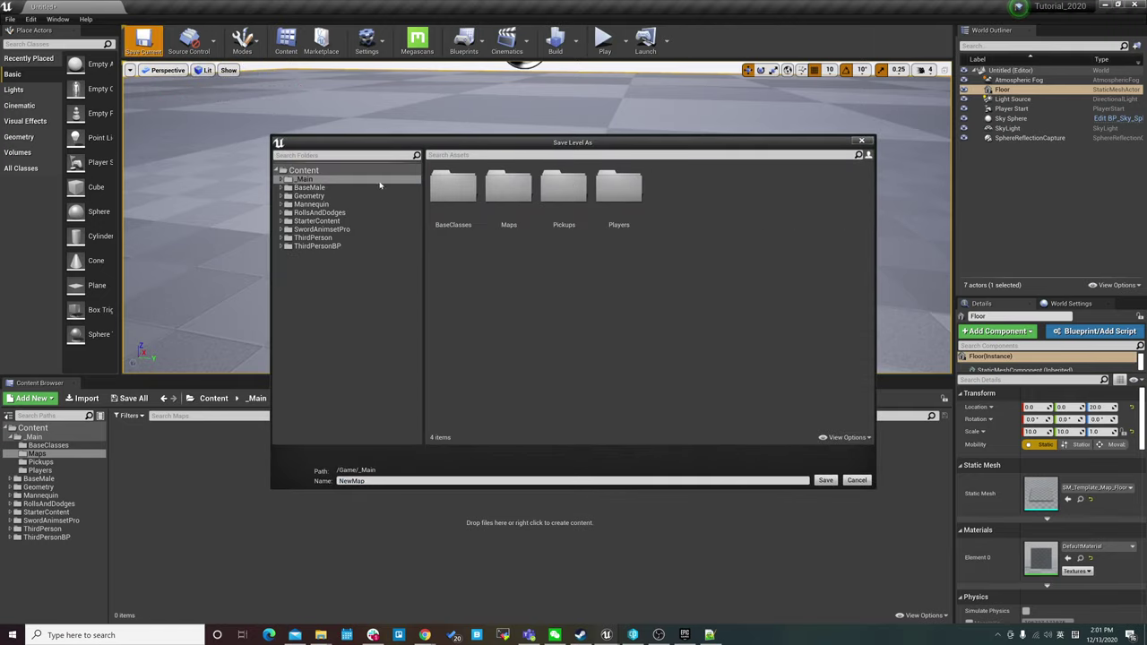
double_click(508, 189)
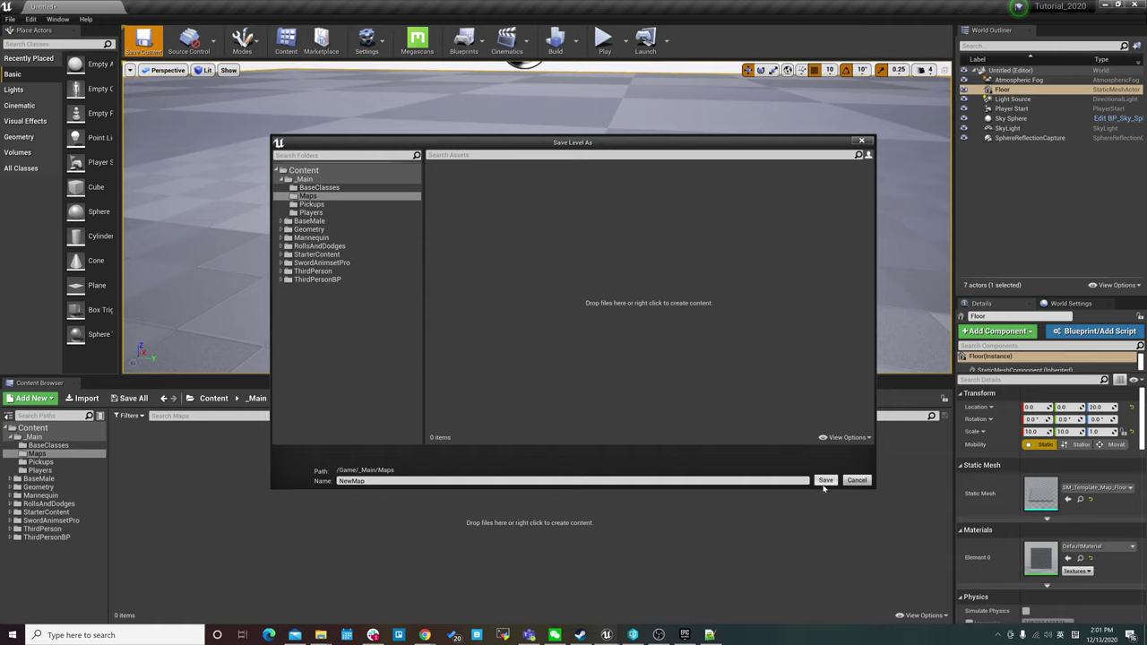
click(377, 483)
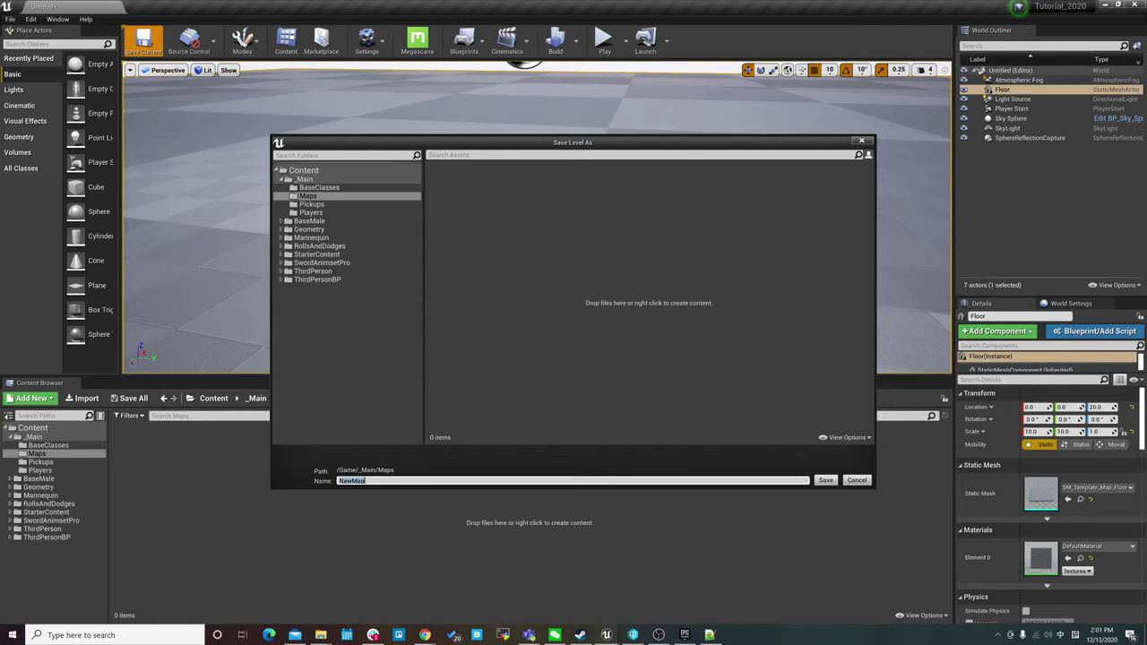
text(Tes)
text(l)
key(Return)
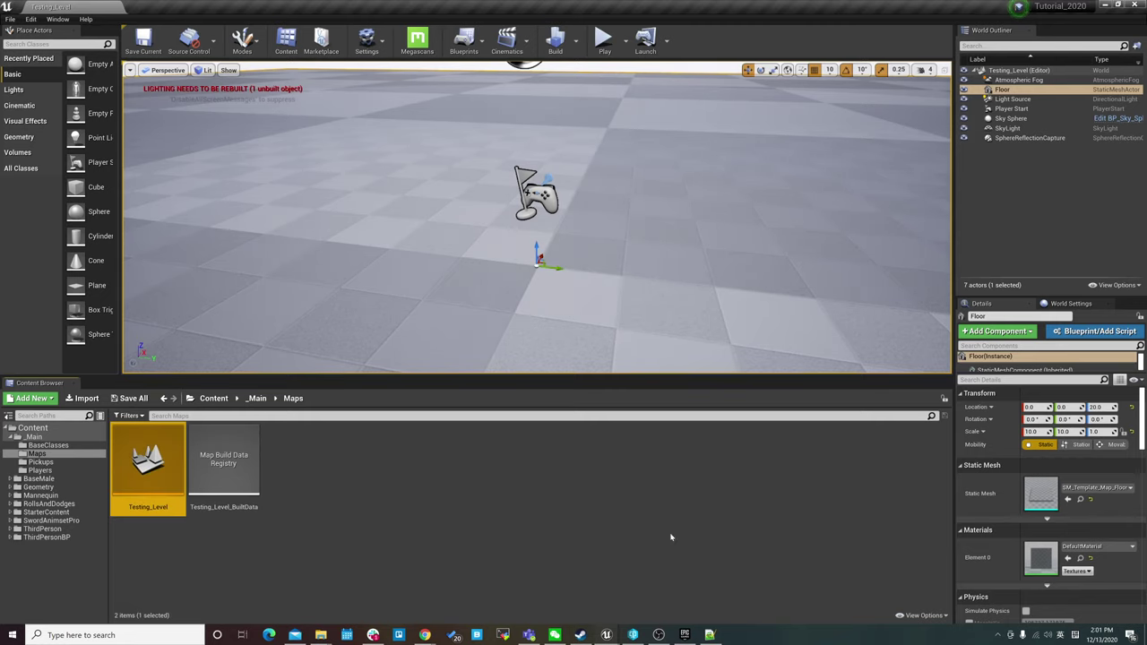
Switch to the screen recorder window and then back to the level editor
mouse_move(606, 635)
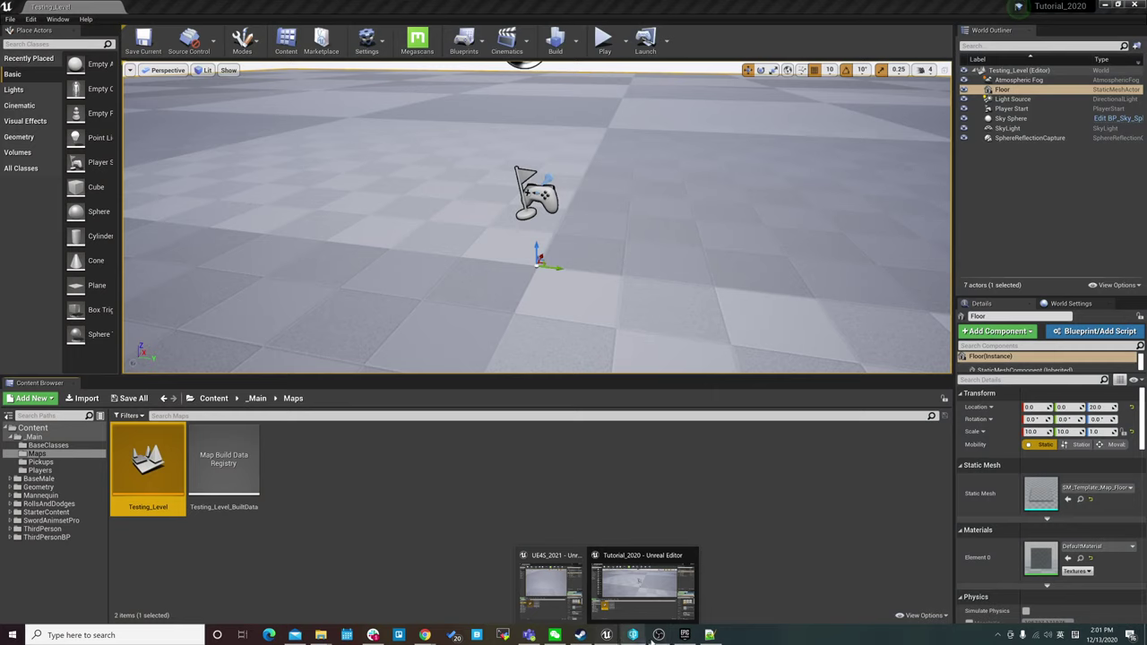
click(632, 635)
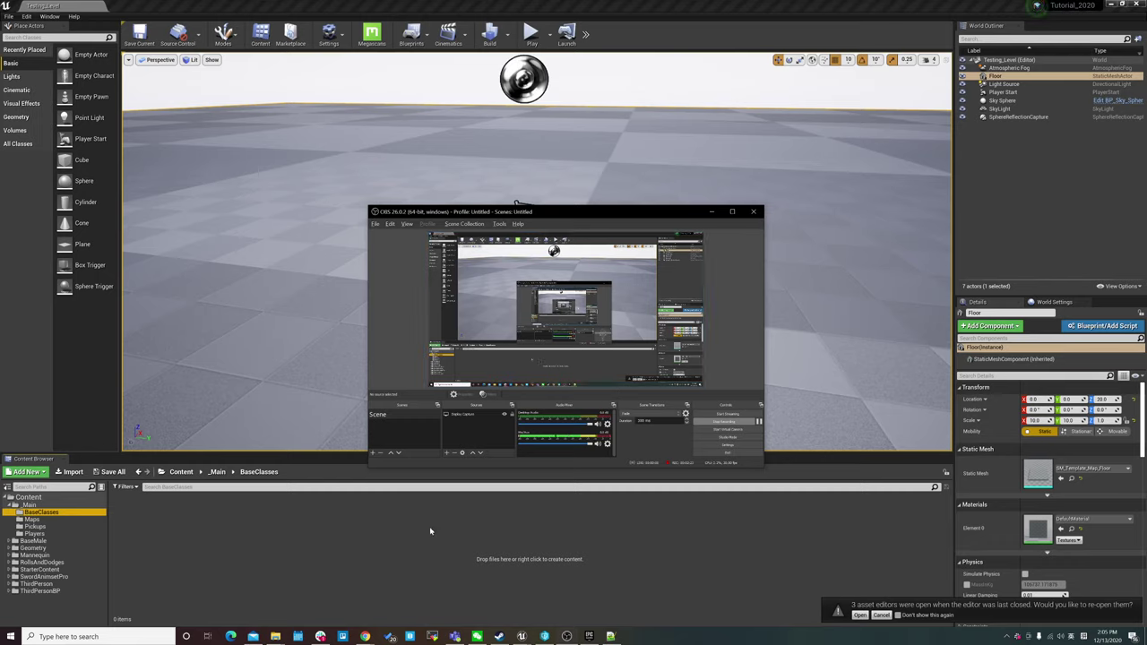
click(265, 517)
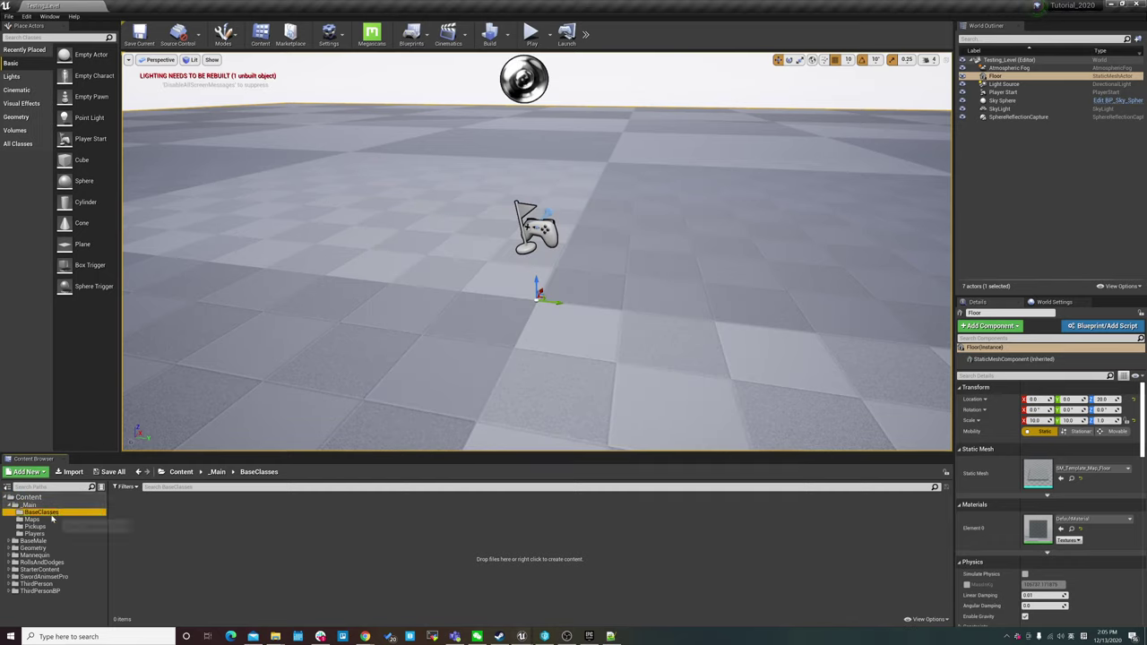
Create a Game Mode Base Blueprint in BaseClasses named GM_Souls_Game
right_click(236, 537)
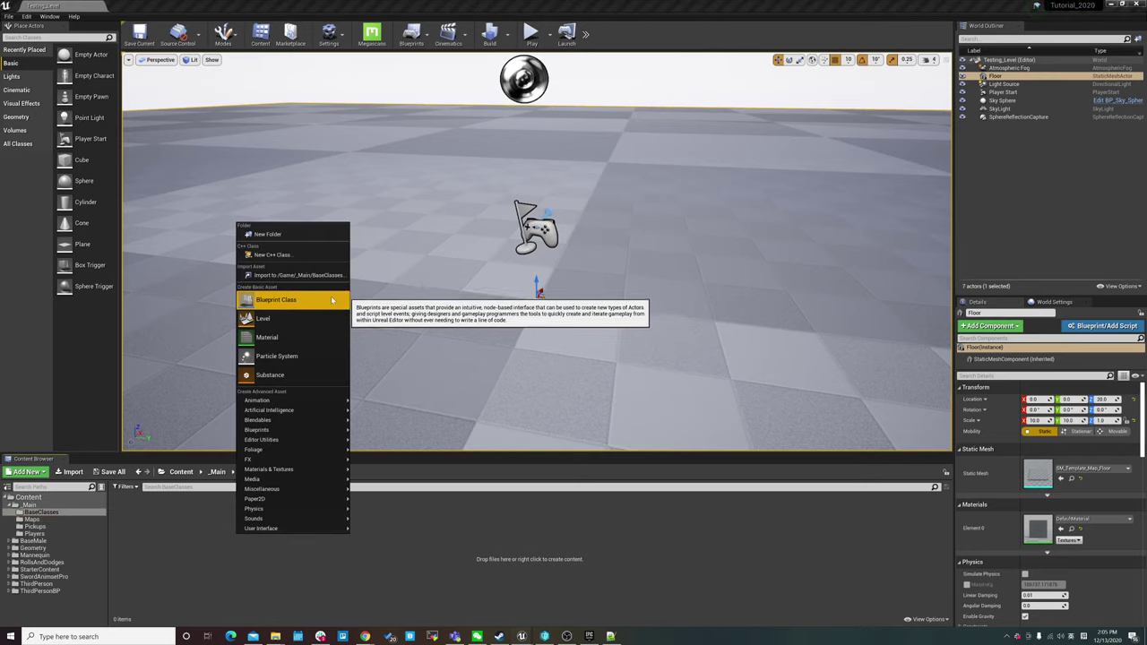
click(294, 304)
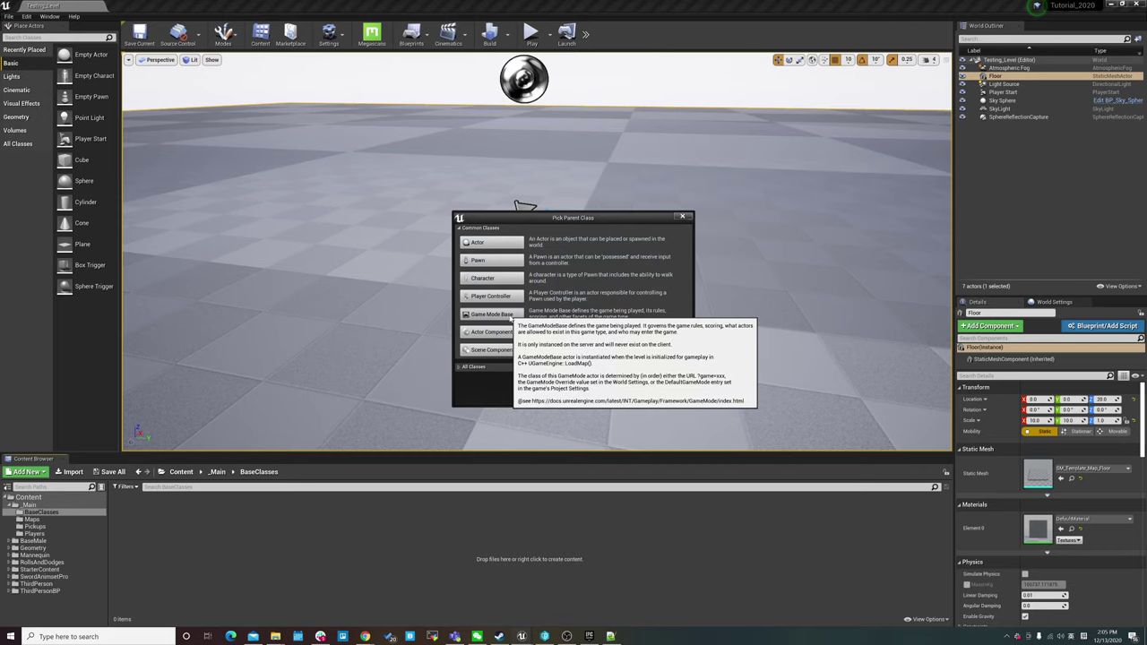
click(511, 316)
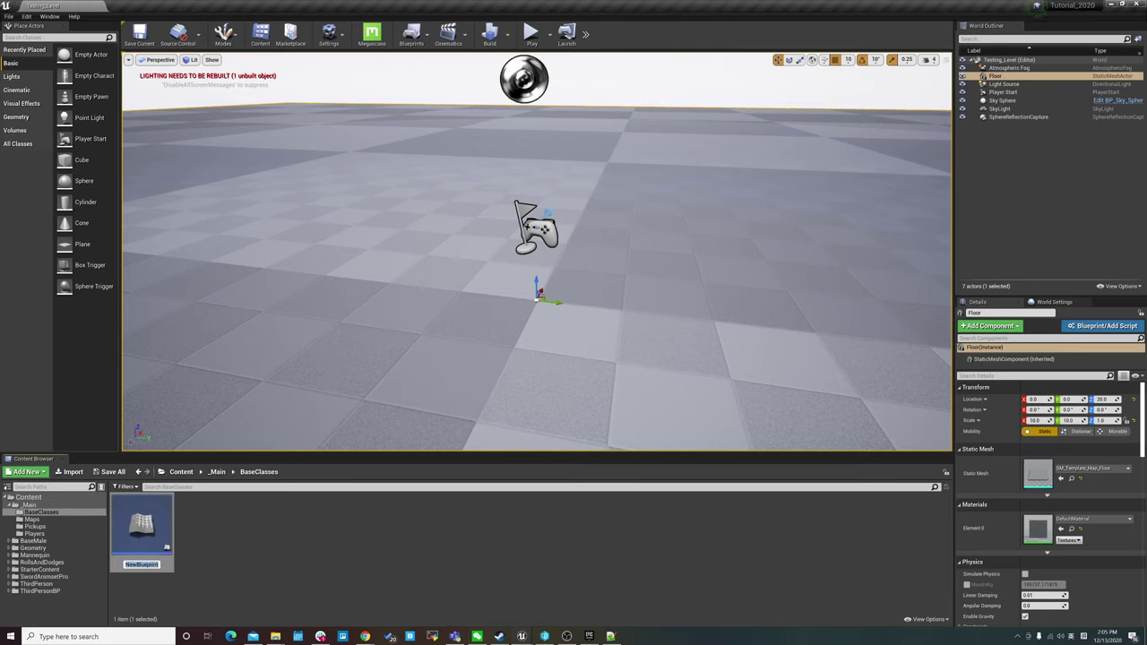
key(alt+Tab)
double_click(306, 399)
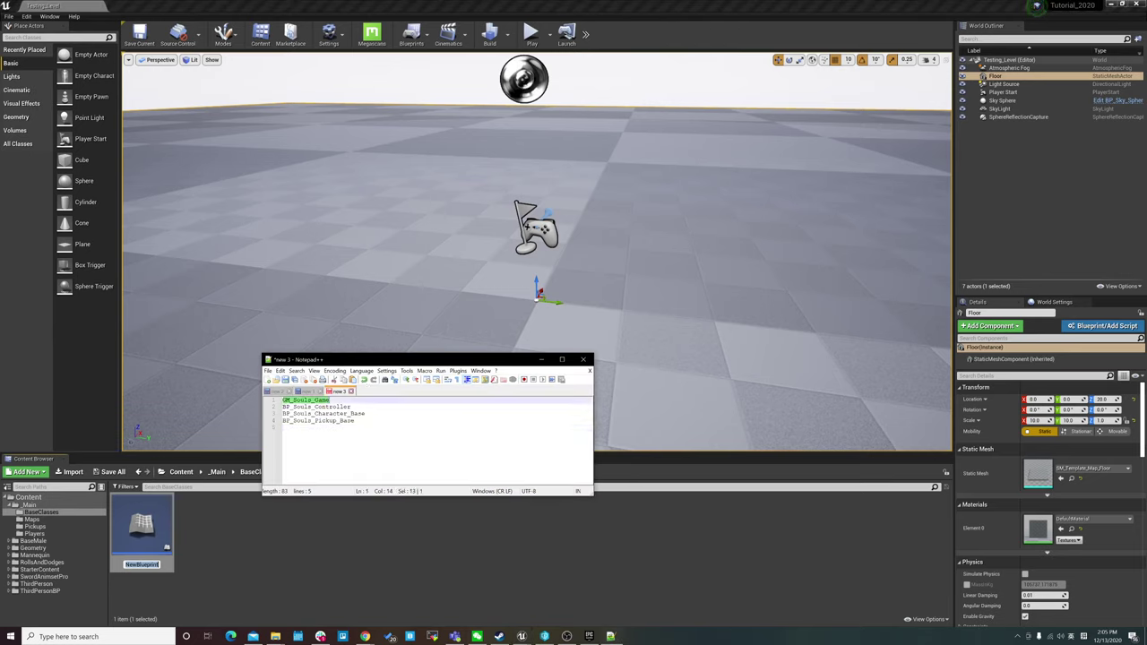
key(alt+Tab)
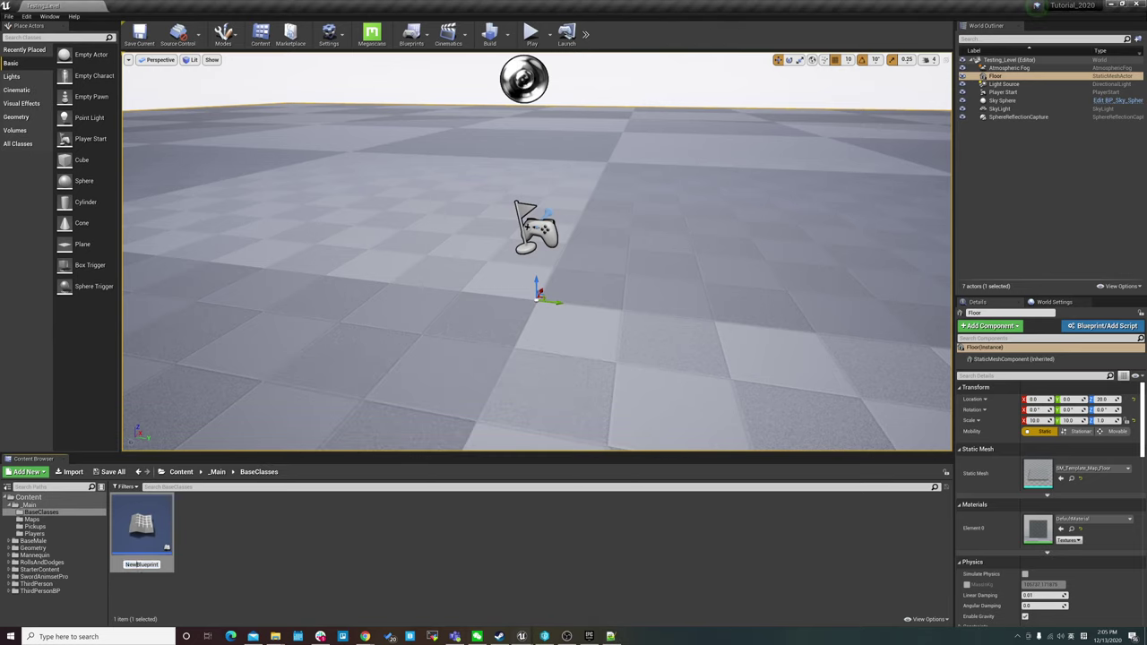
text(GM_Souls_Game)
key(Return)
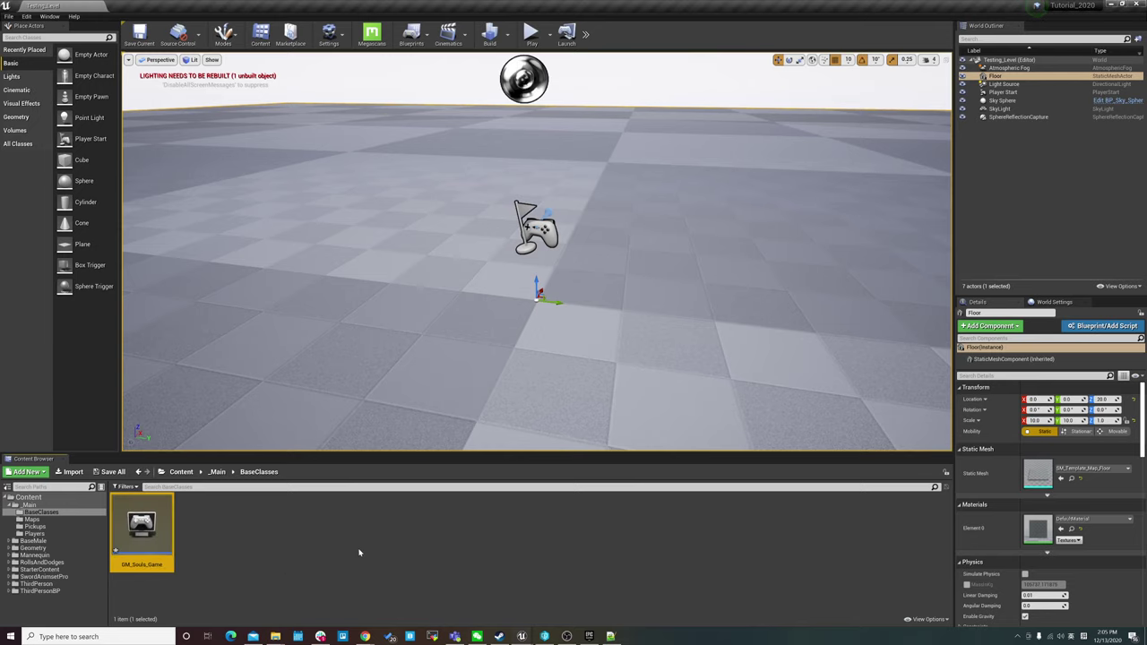
click(359, 552)
click(141, 531)
drag(953, 360, 945, 359)
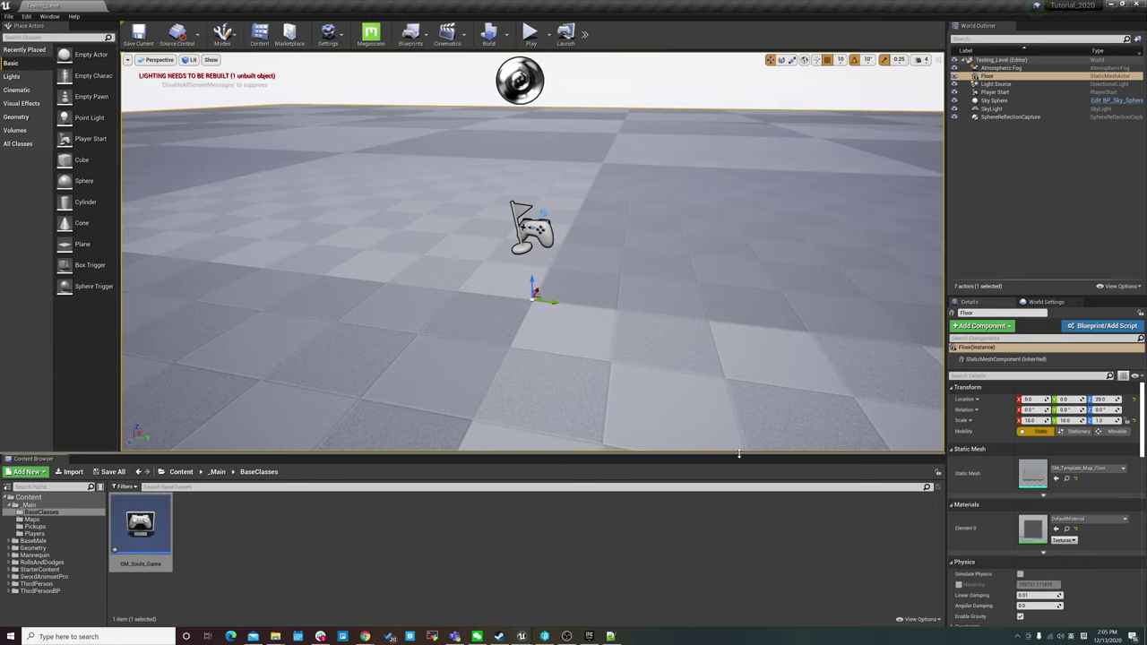
Enlarge the asset browser slightly and orbit the view around the Player Start
drag(735, 451, 735, 437)
right_drag(590, 270, 646, 233)
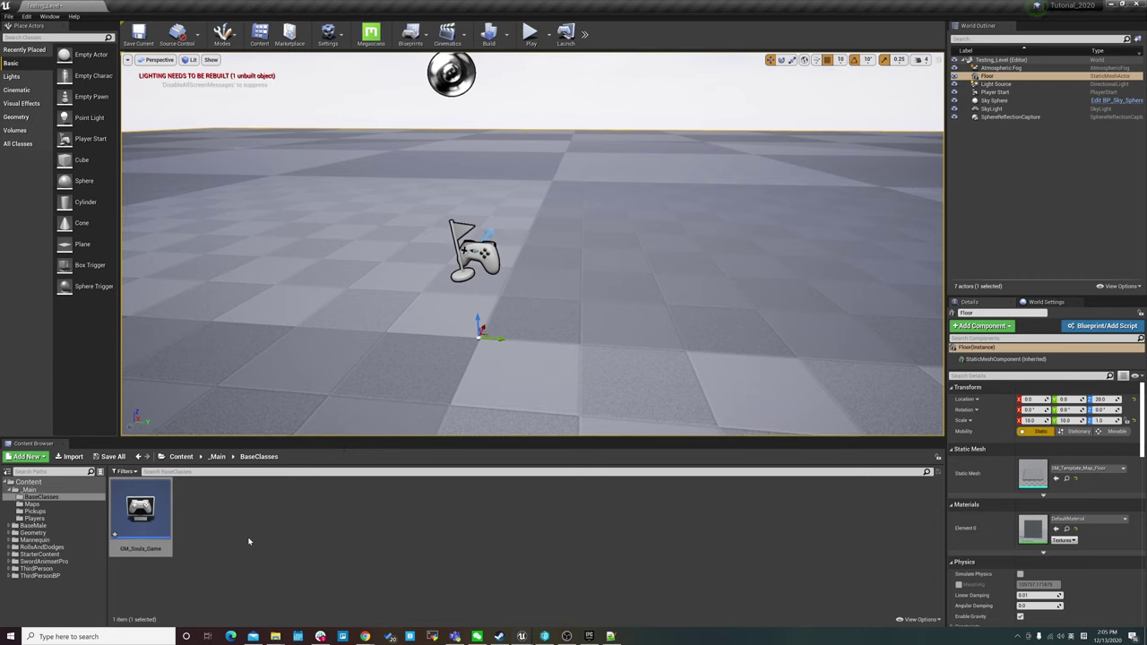
right_drag(588, 342, 592, 385)
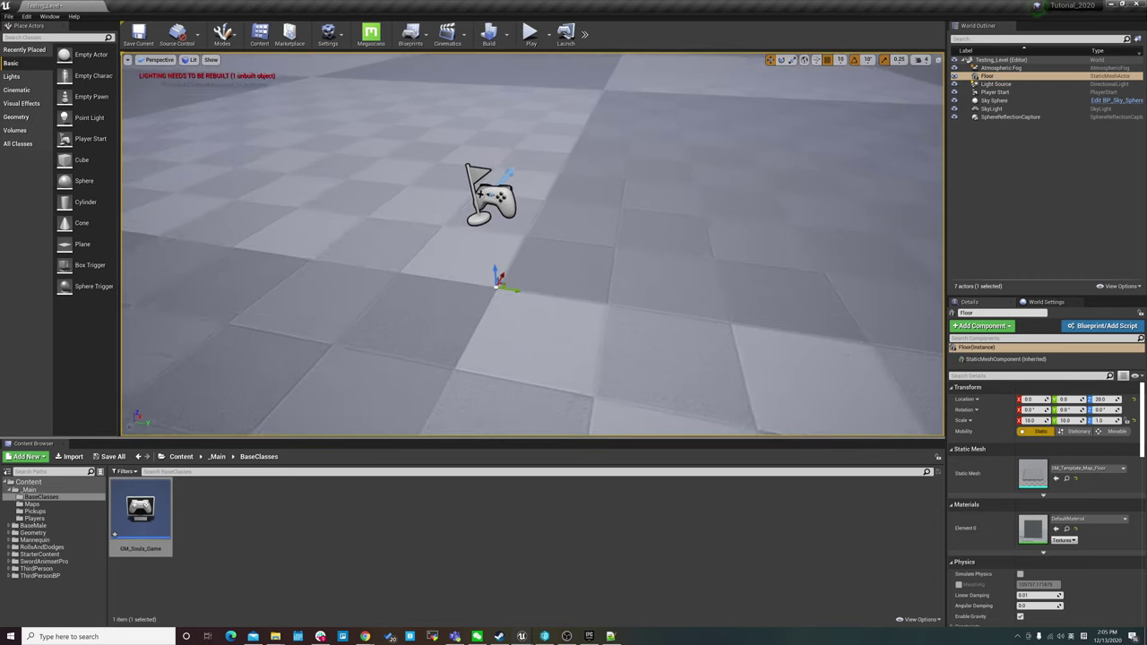
right_drag(607, 306, 504, 334)
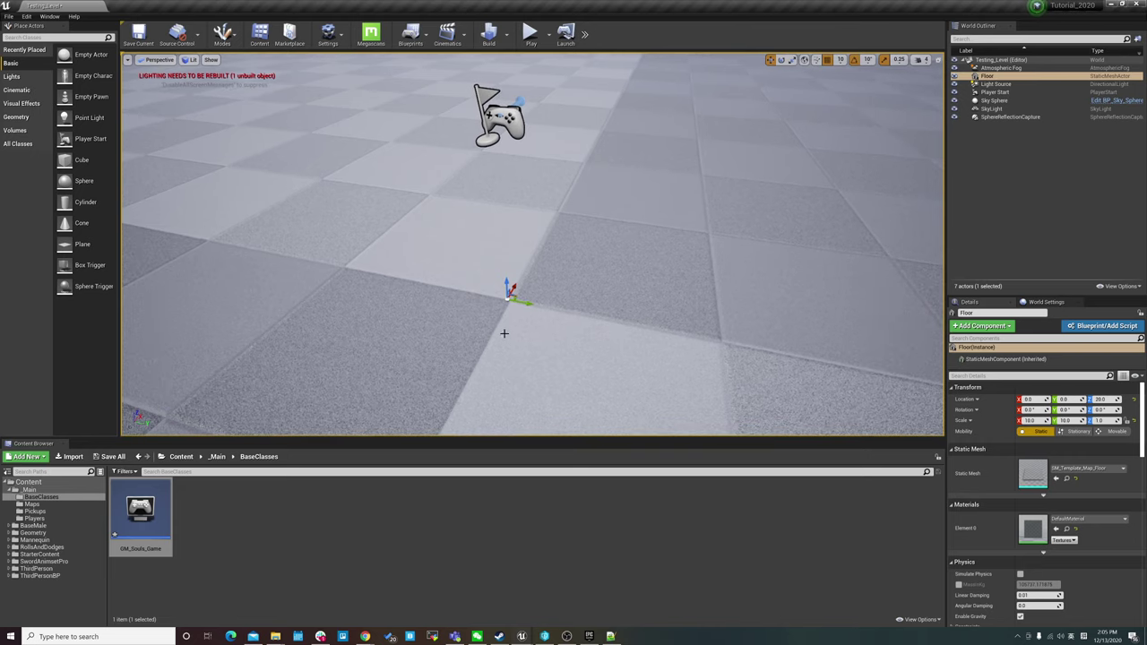
Create a Player Controller Blueprint named BP_Souls_Controller in BaseClasses
right_click(253, 525)
click(304, 298)
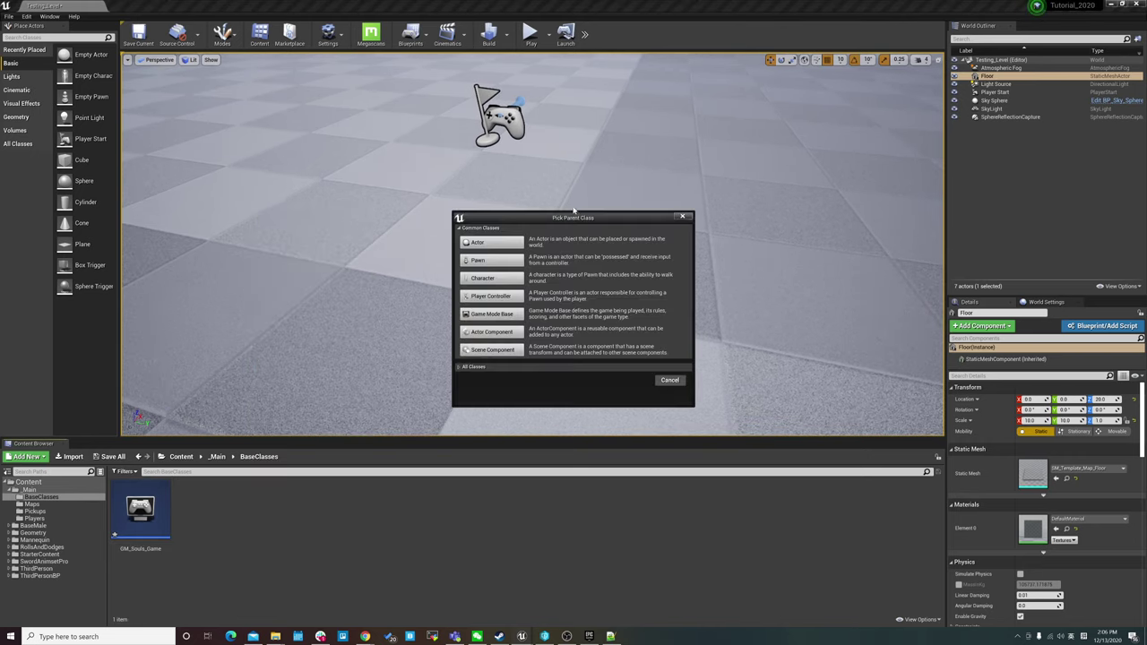
click(491, 296)
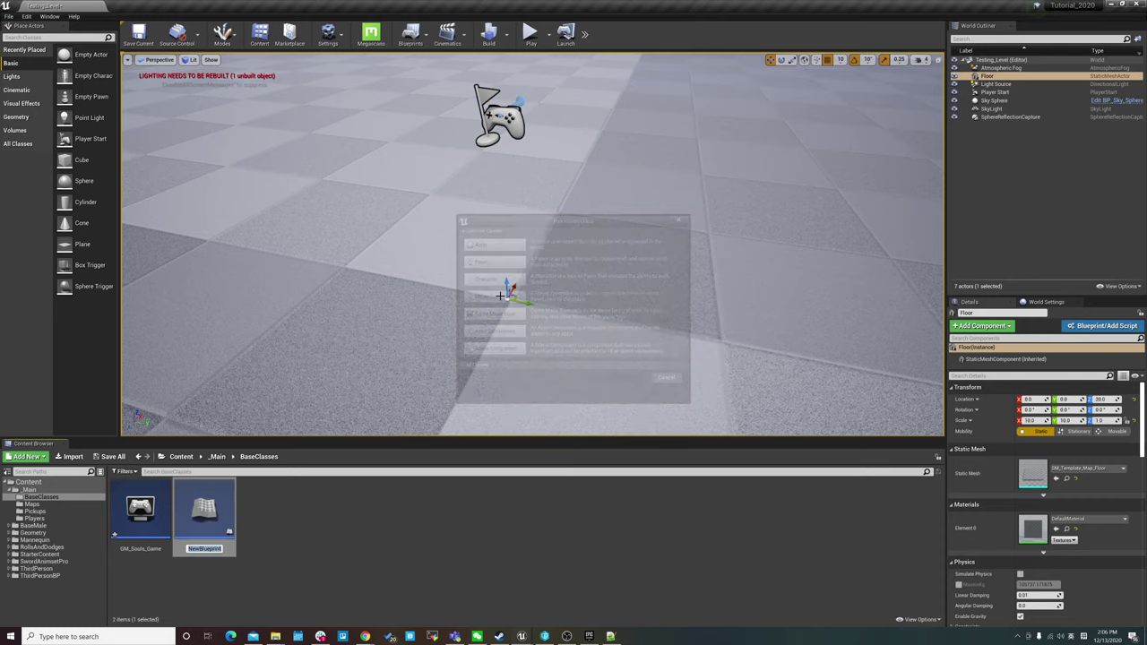
key(alt+Tab)
double_click(325, 408)
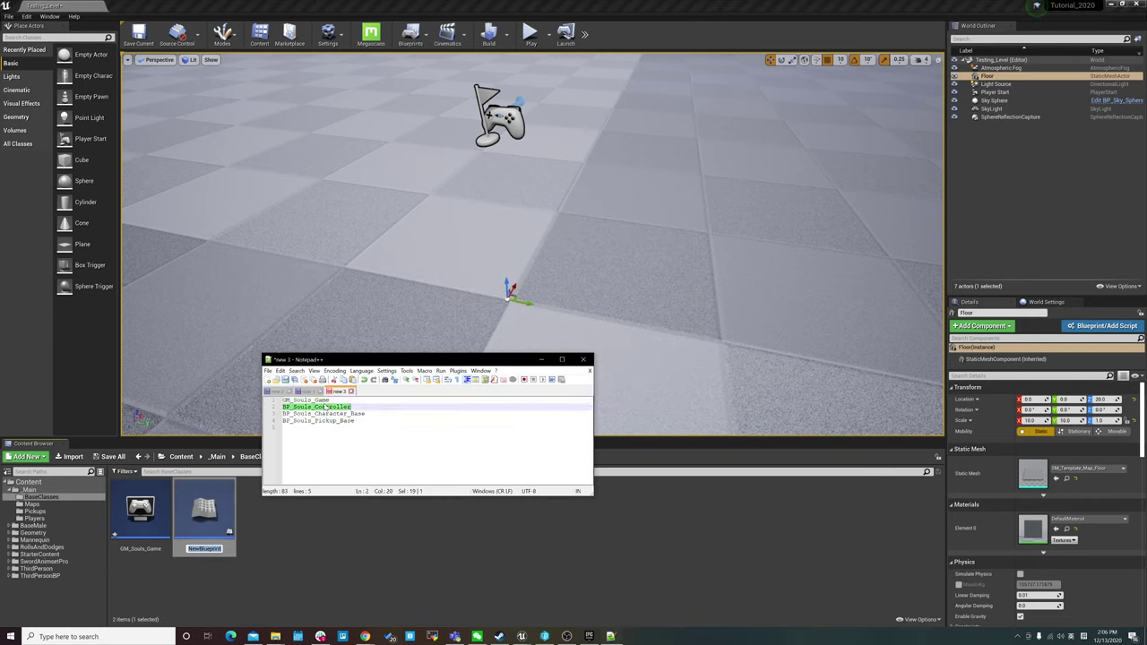
key(alt+Tab)
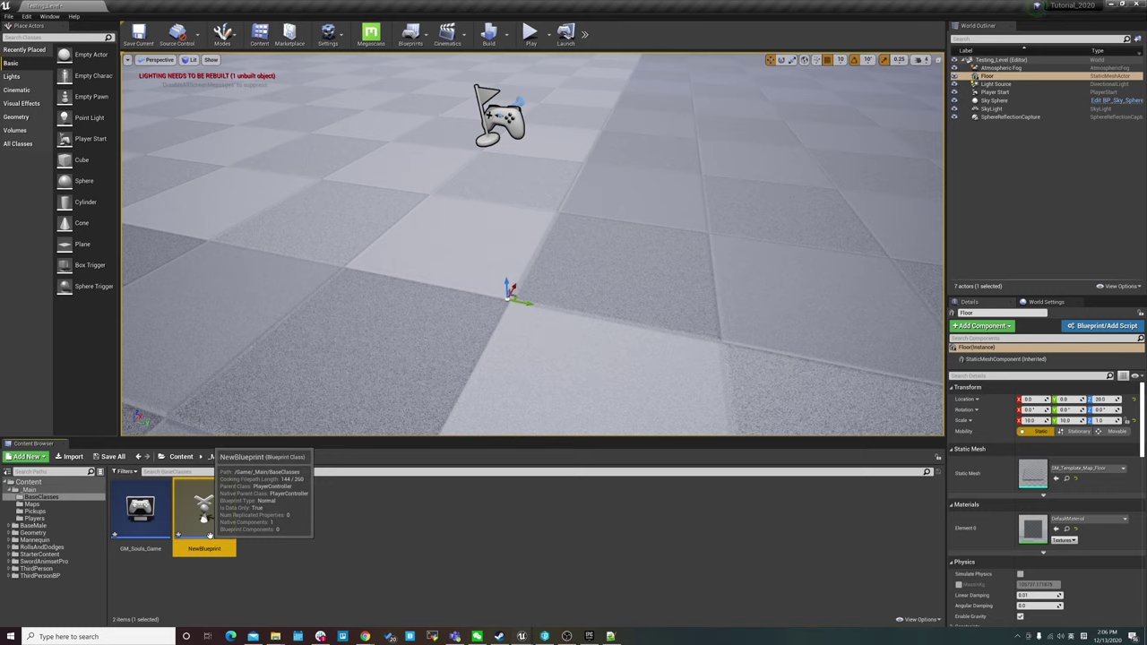
text(BP_Souls_Controller)
key(Return)
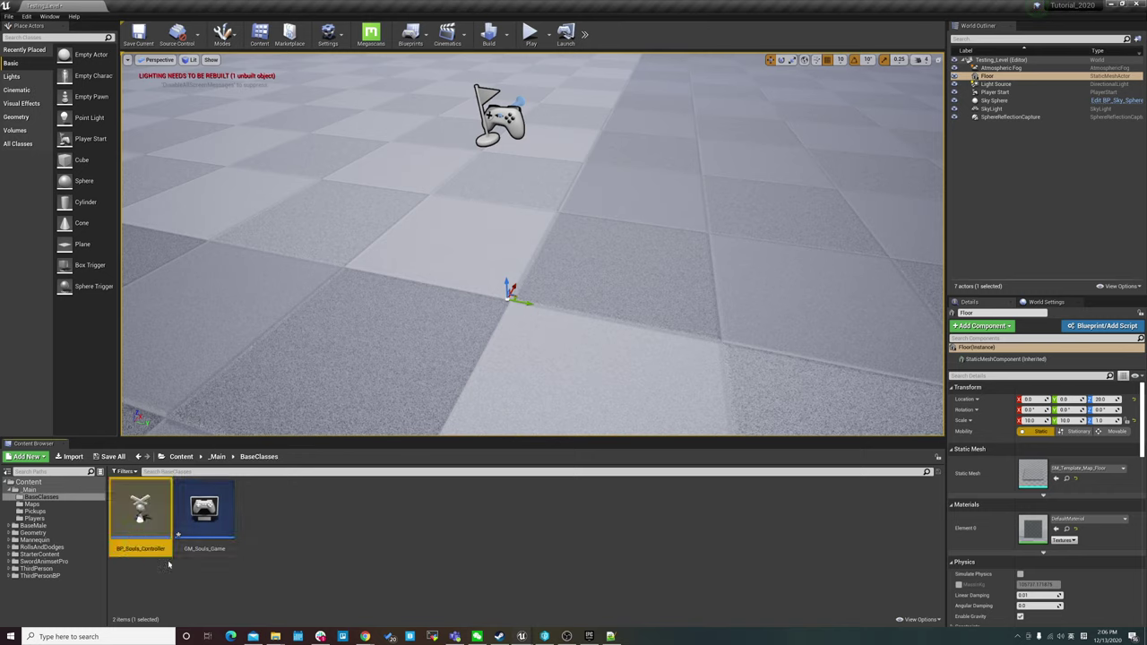
key(alt+Tab)
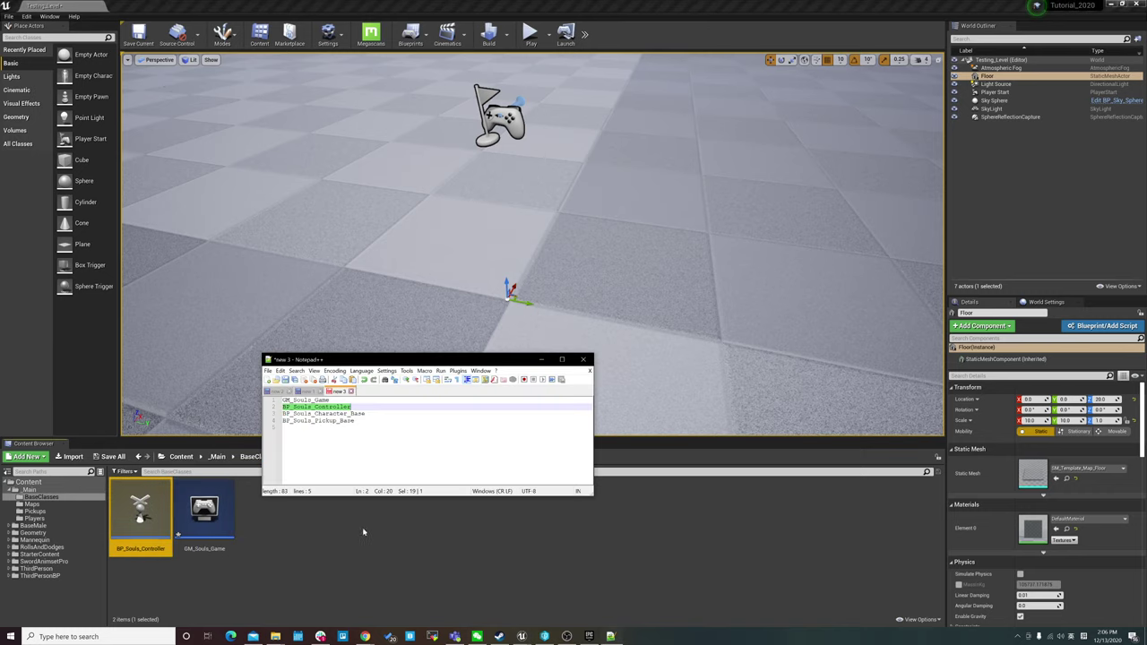
click(363, 532)
right_click(363, 533)
click(394, 281)
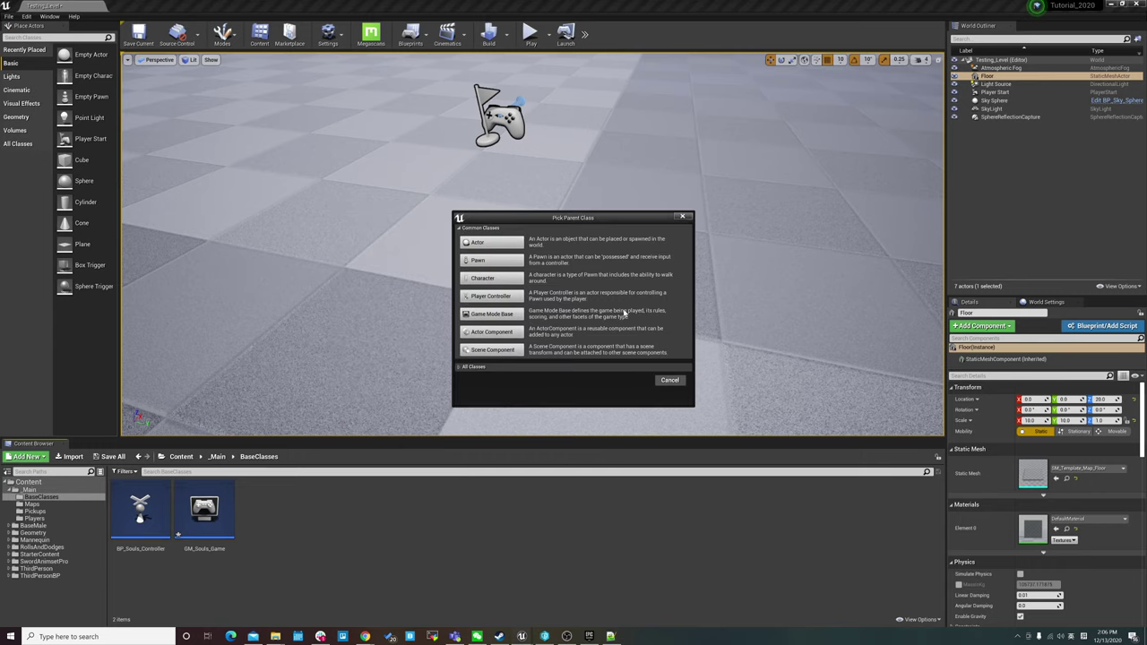
click(519, 279)
key(alt+Tab)
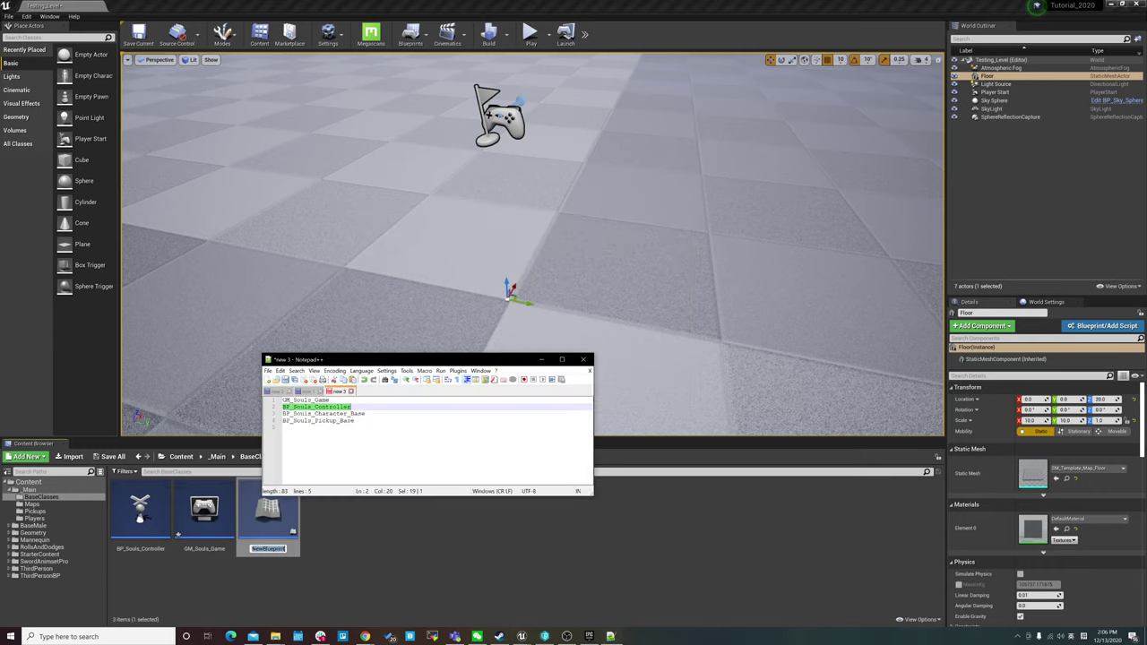
double_click(324, 413)
key(alt+Tab)
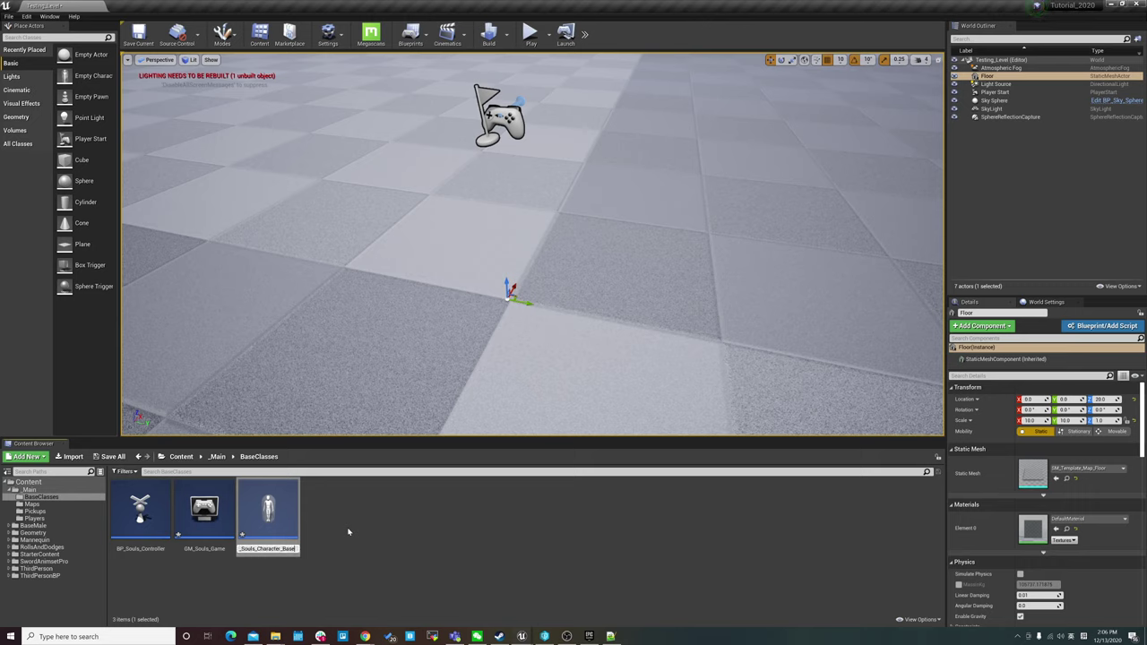
key(Return)
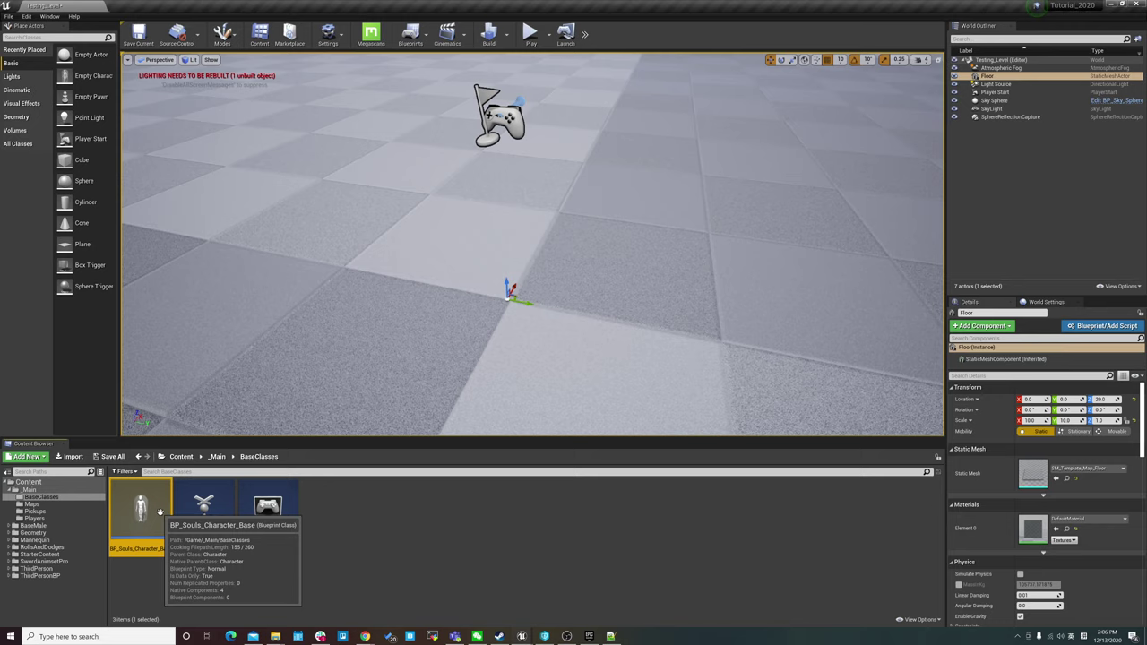
mouse_move(435, 269)
right_down()
mouse_move(540, 278)
mouse_move(502, 305)
right_up()
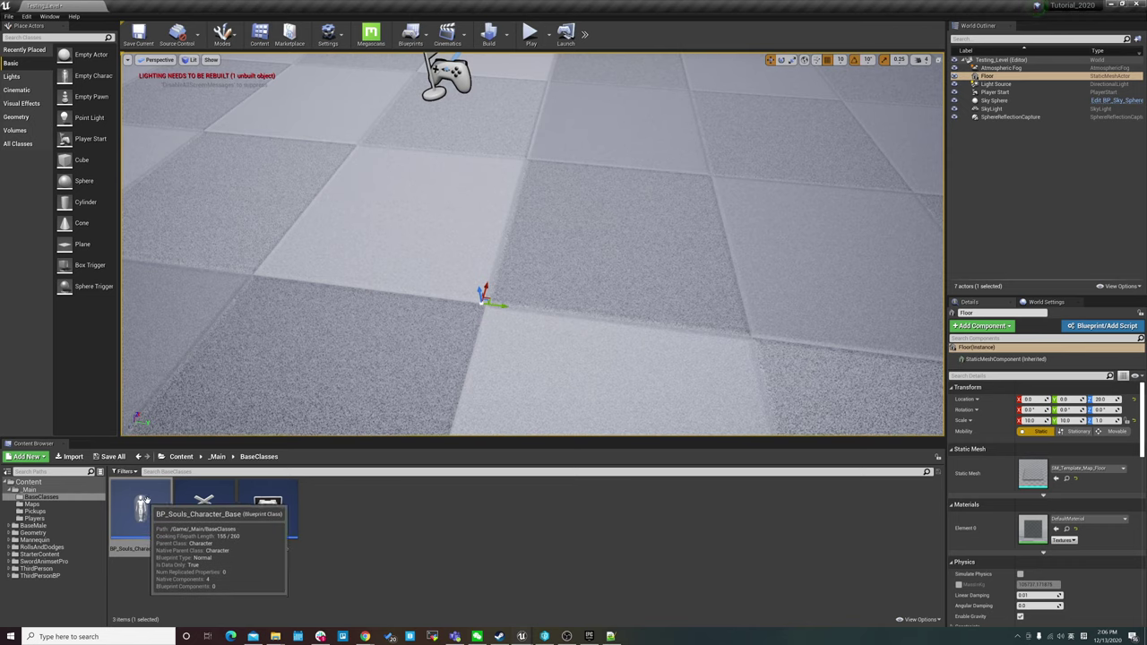
right_drag(323, 397, 296, 413)
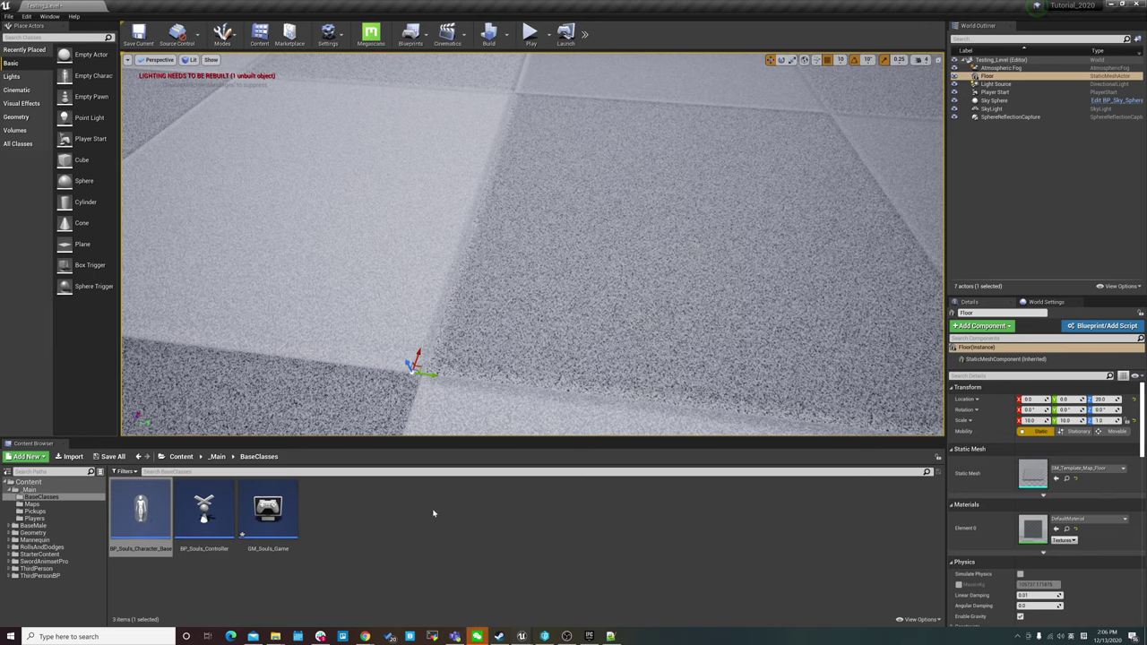
key(alt+Tab)
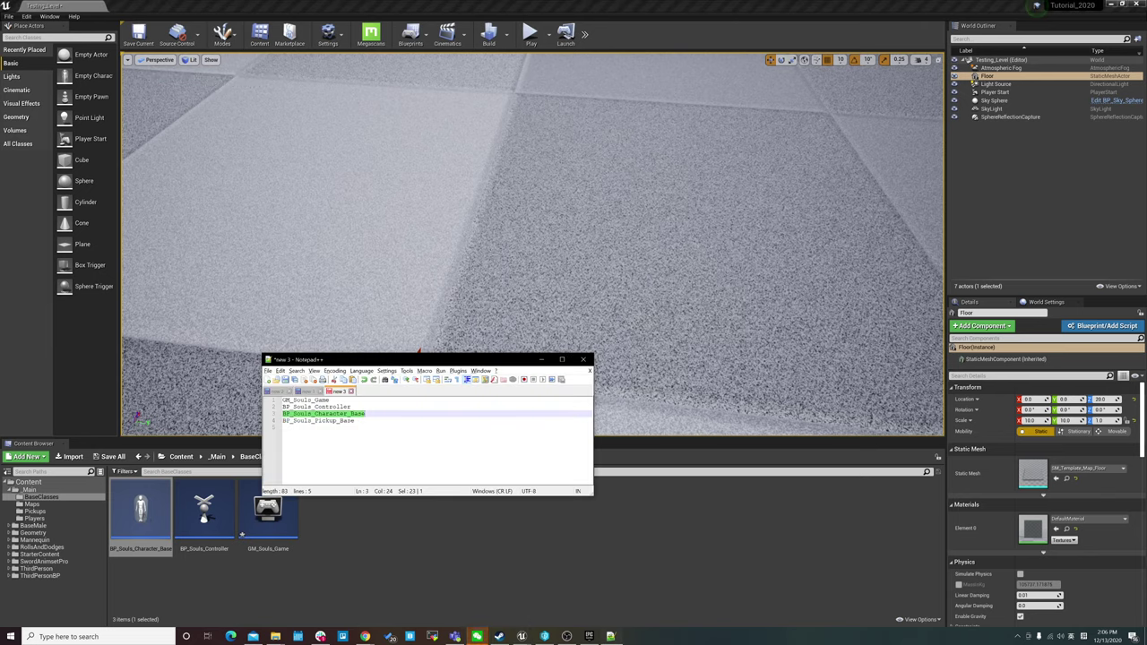
click(387, 573)
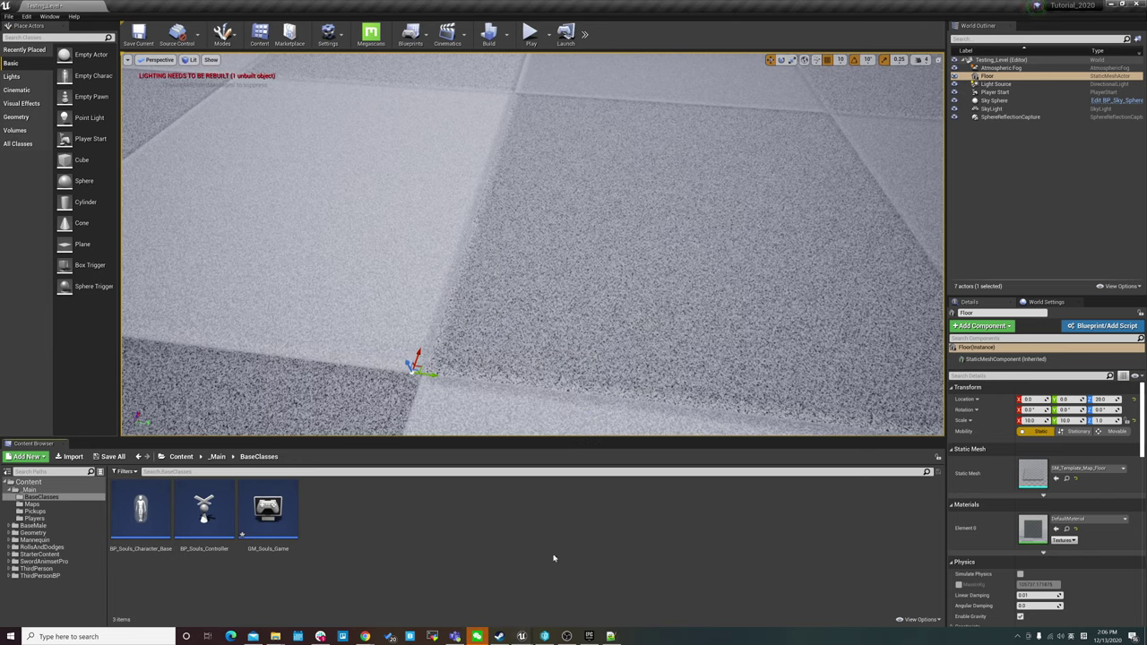
click(589, 635)
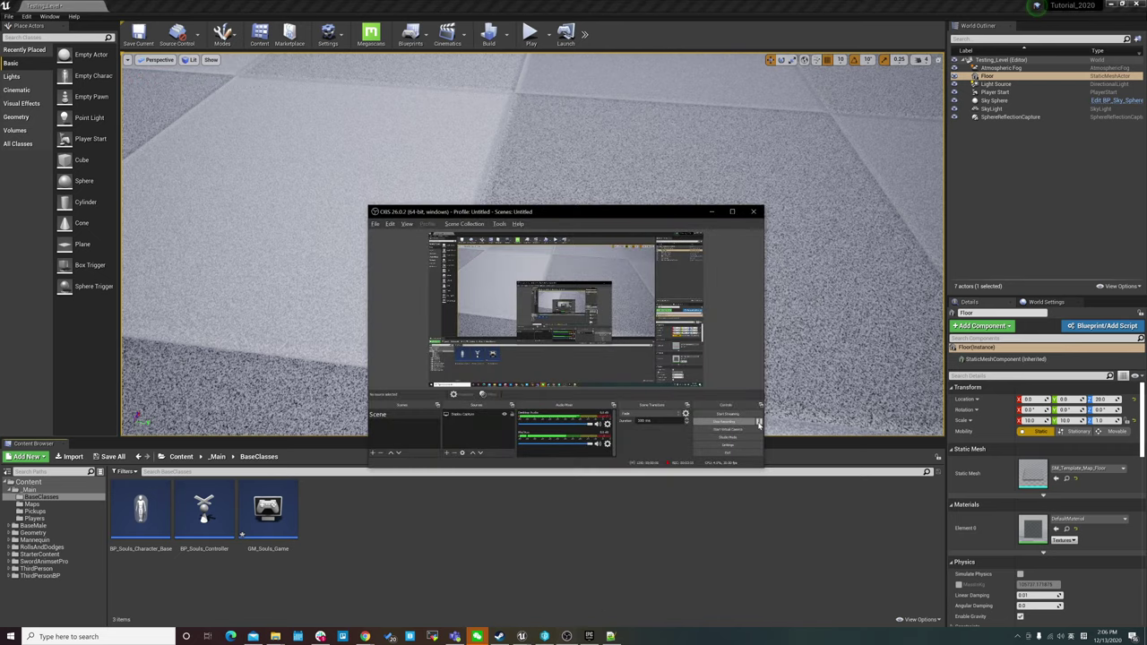
In World Settings, expand Selected GameMode and set GameMode Override to GM_Souls_Game
click(690, 540)
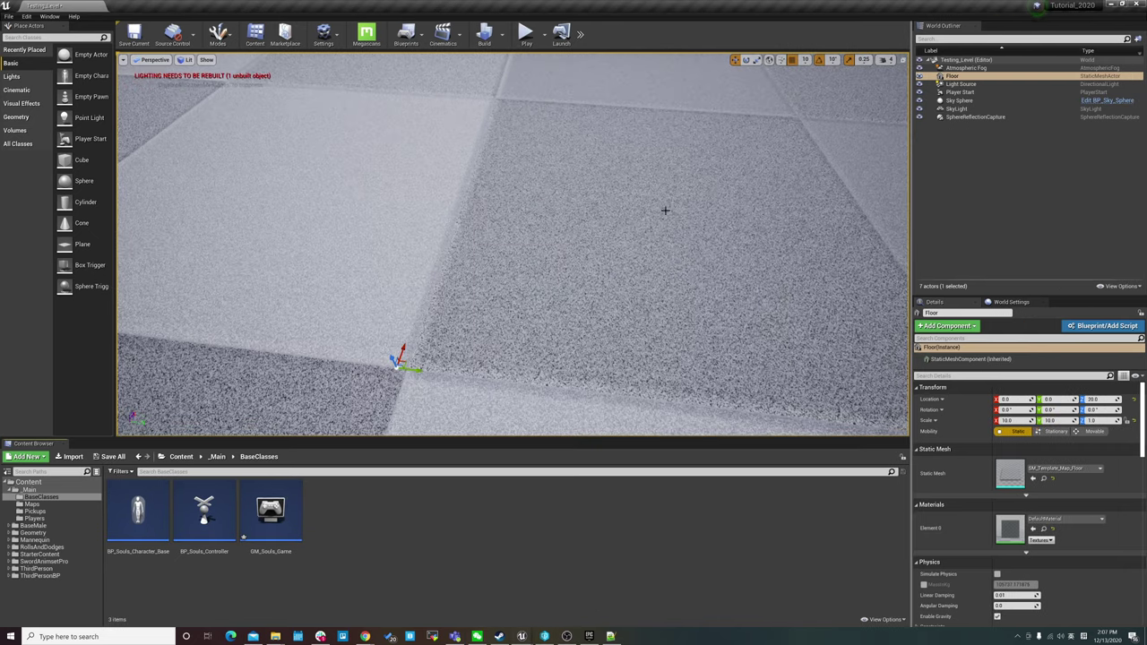
right_drag(665, 210, 665, 170)
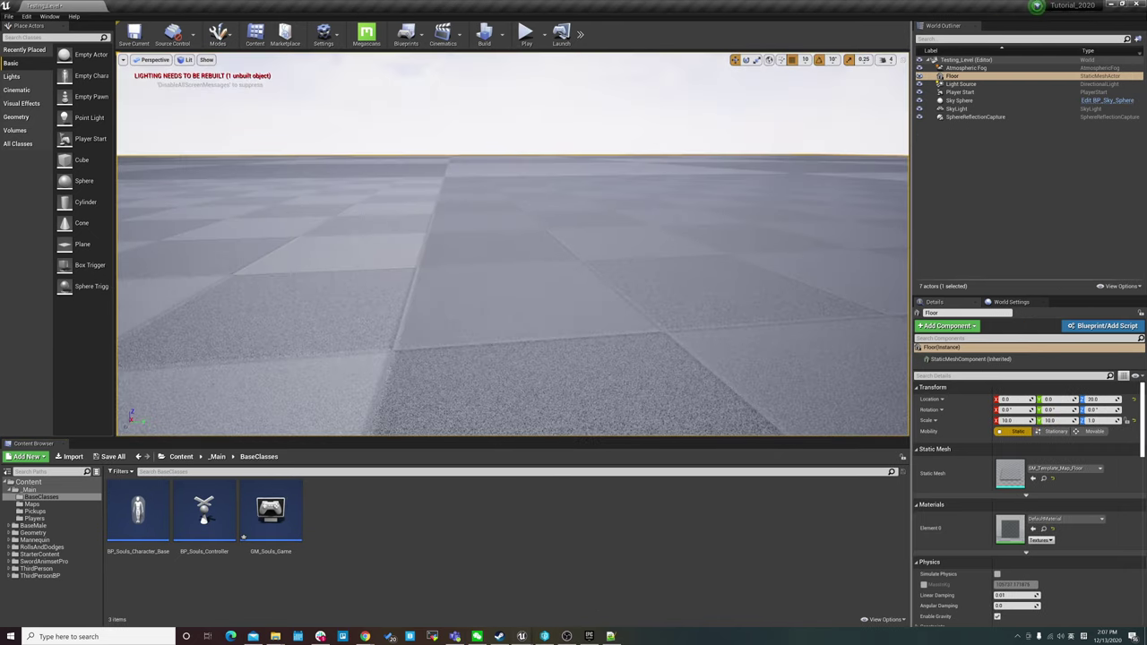
click(1001, 307)
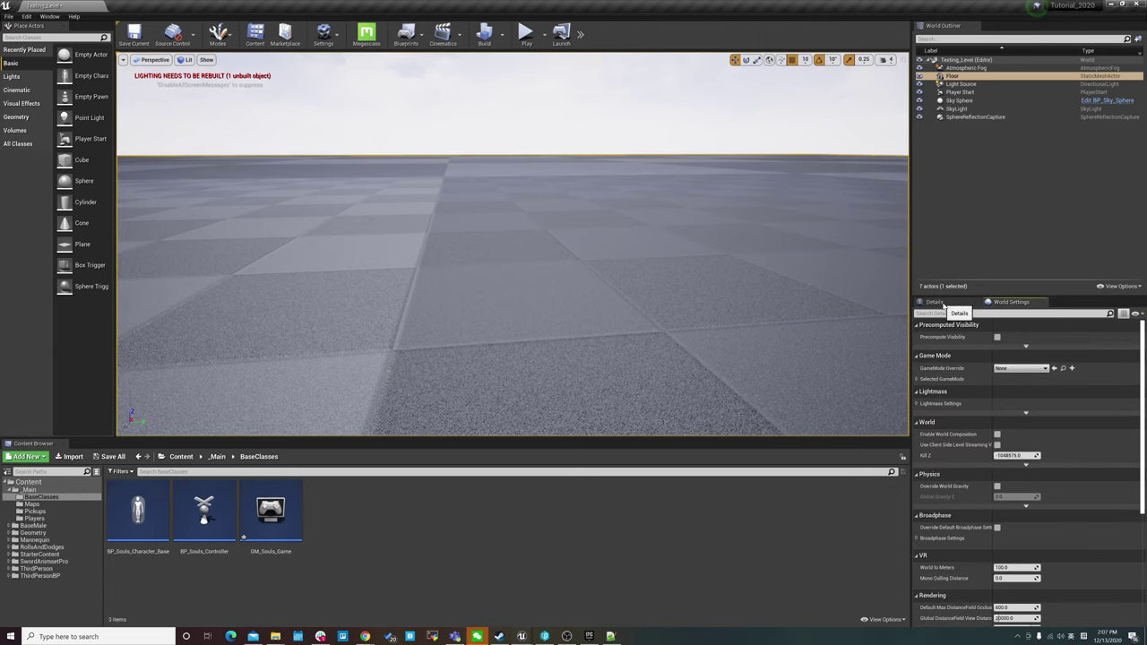
key(alt+Tab)
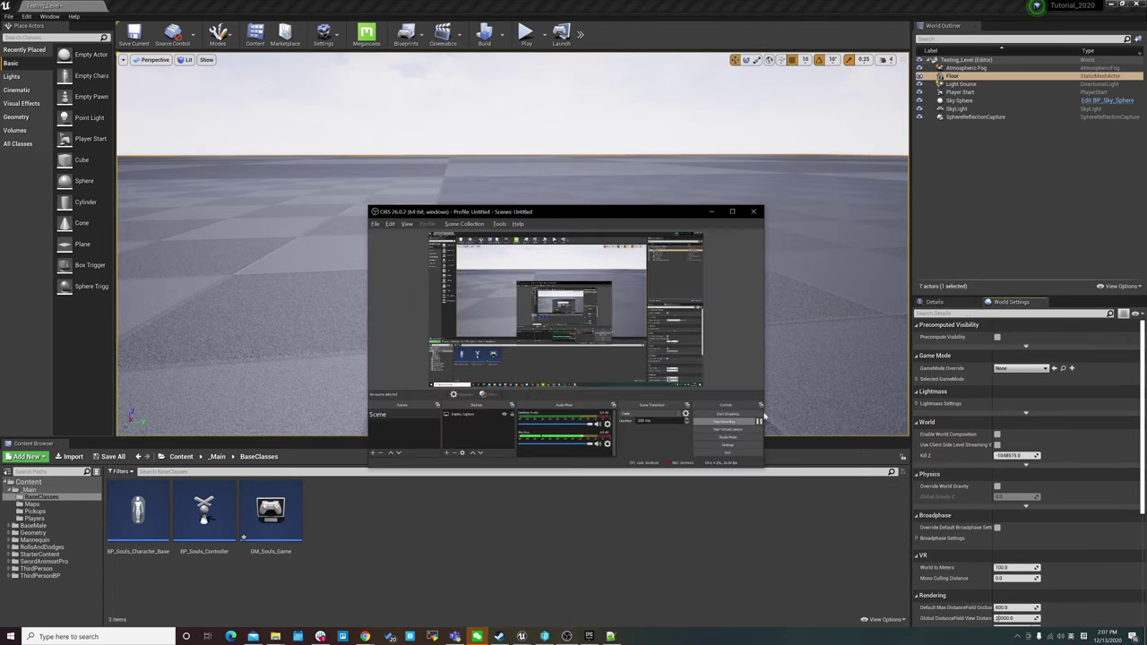
key(alt+Tab)
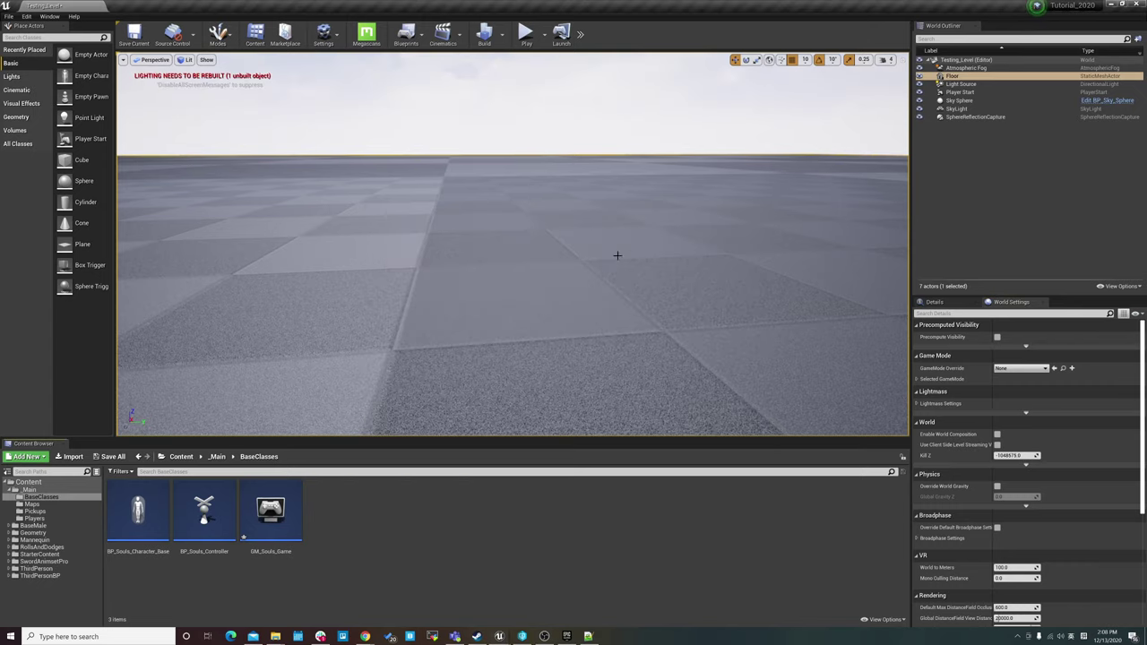
right_drag(618, 257, 609, 304)
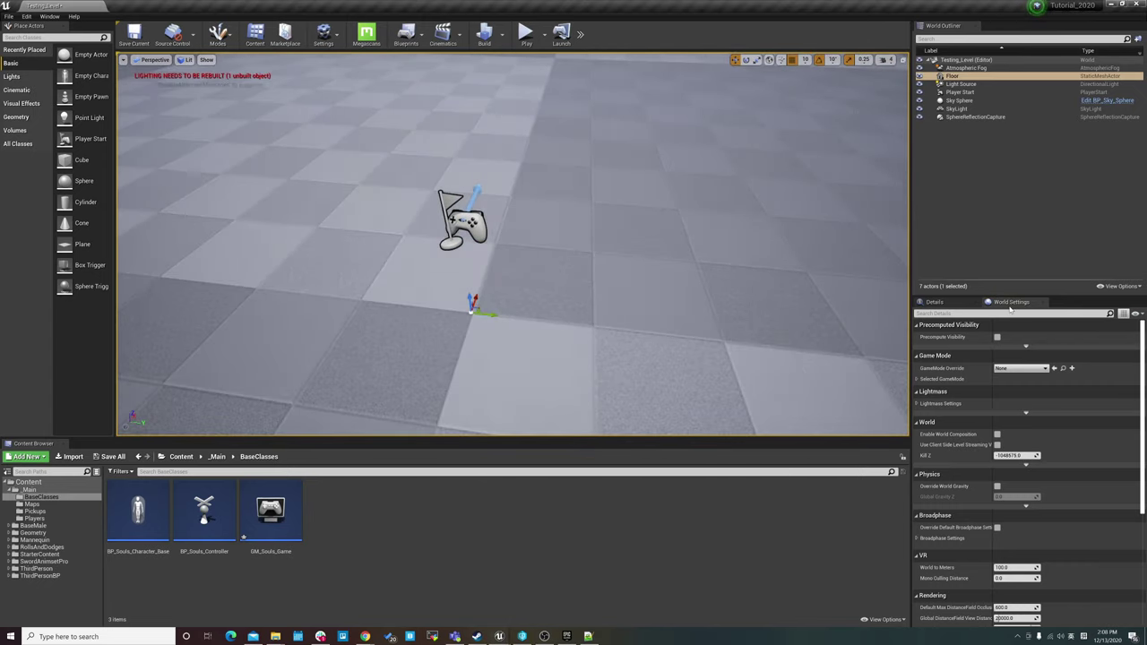
click(948, 302)
click(1009, 302)
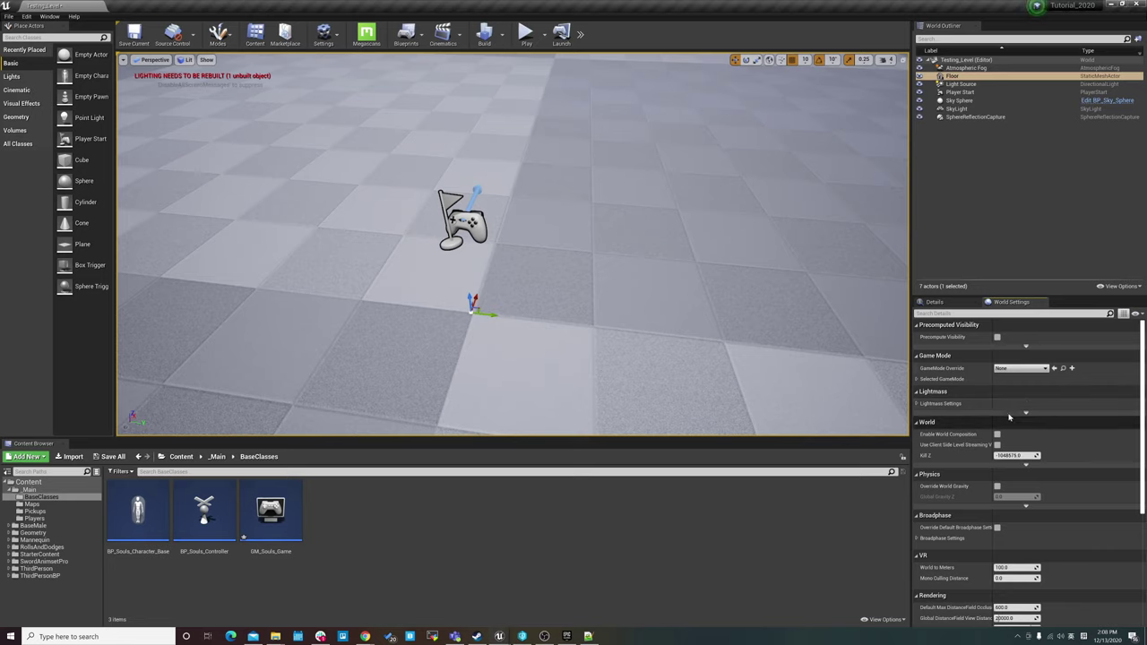
click(917, 379)
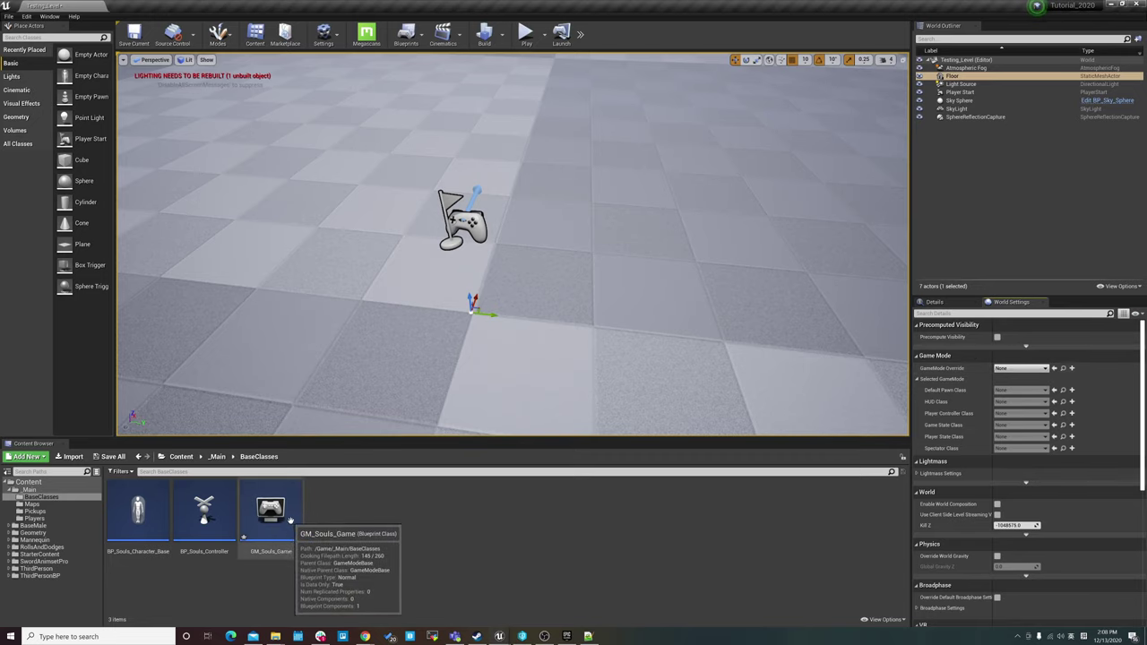
drag(272, 532, 995, 369)
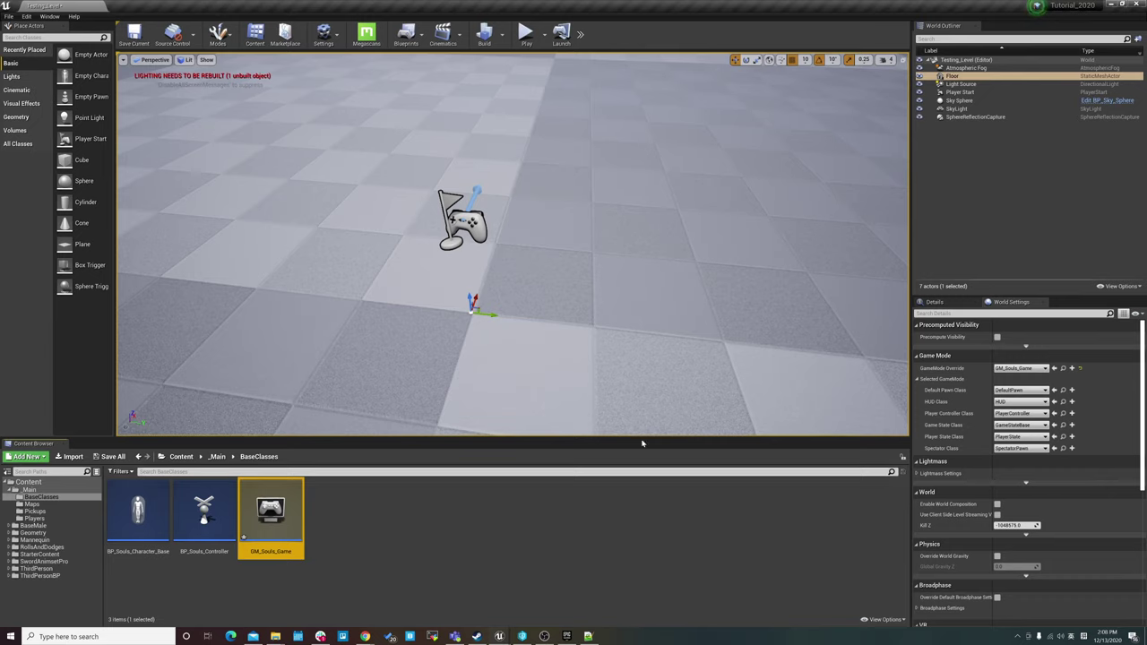
mouse_move(641, 348)
right_down()
mouse_move(600, 323)
mouse_move(614, 346)
right_up()
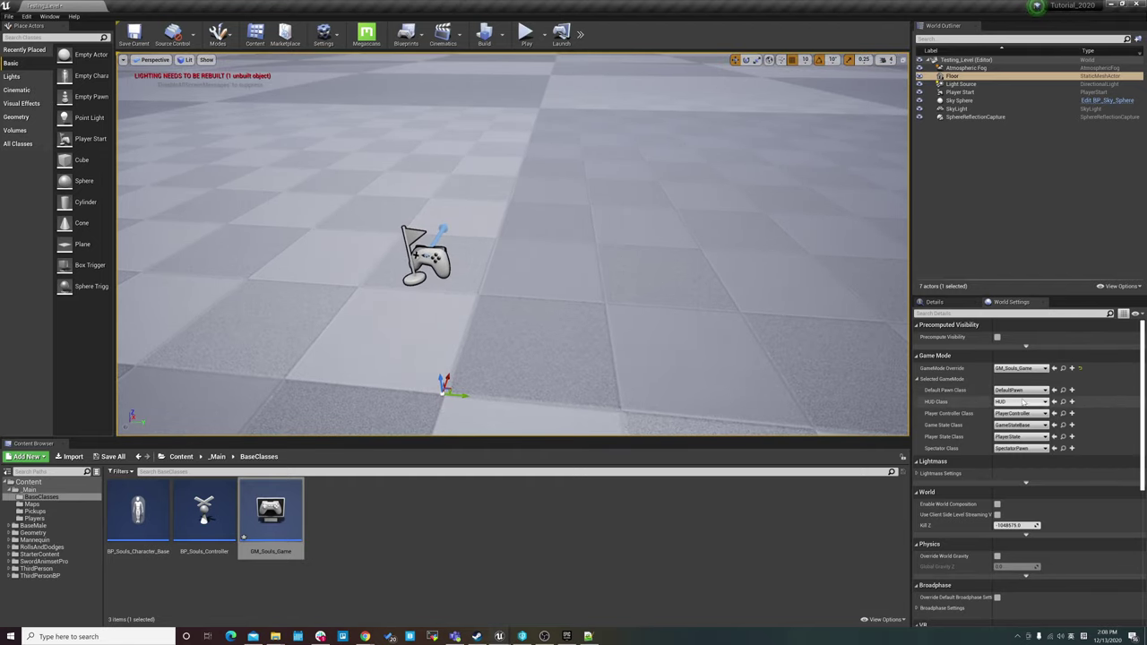
Open GM_Souls_Game, set Player Controller Class to BP_Souls_Controller, and compile it
click(267, 512)
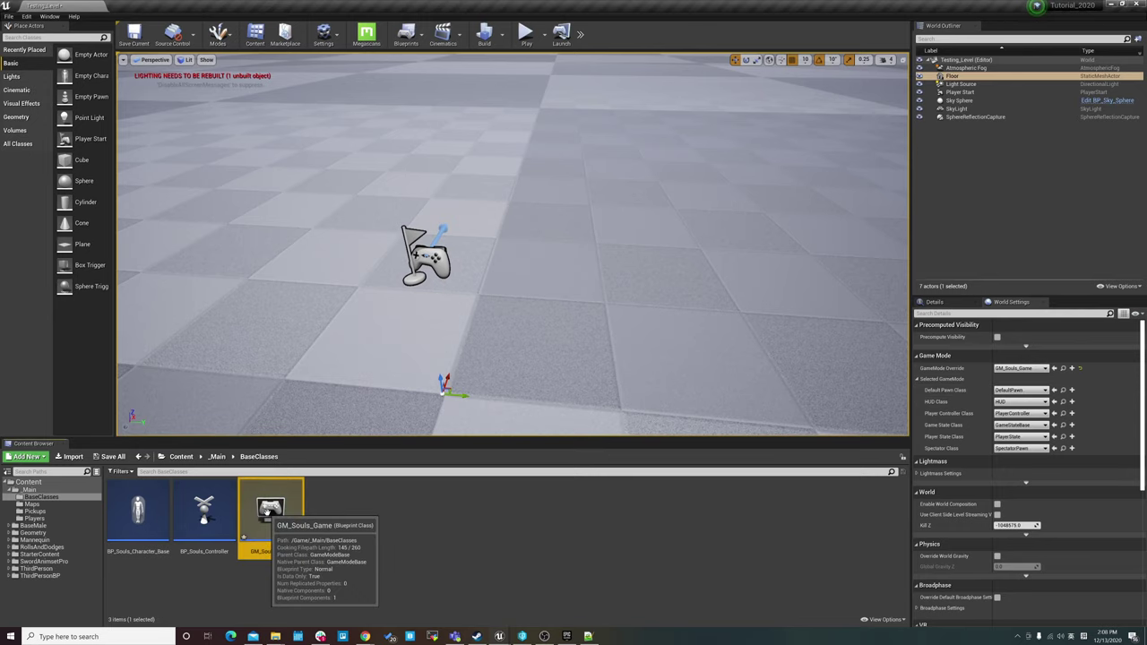
double_click(269, 511)
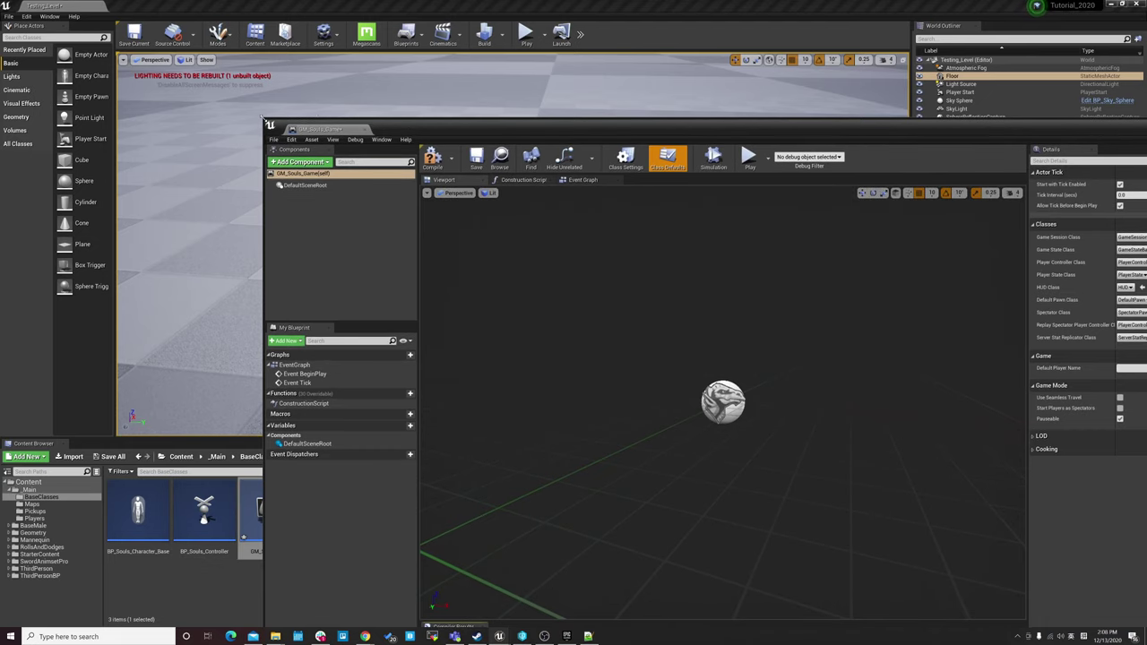
drag(435, 127, 407, 103)
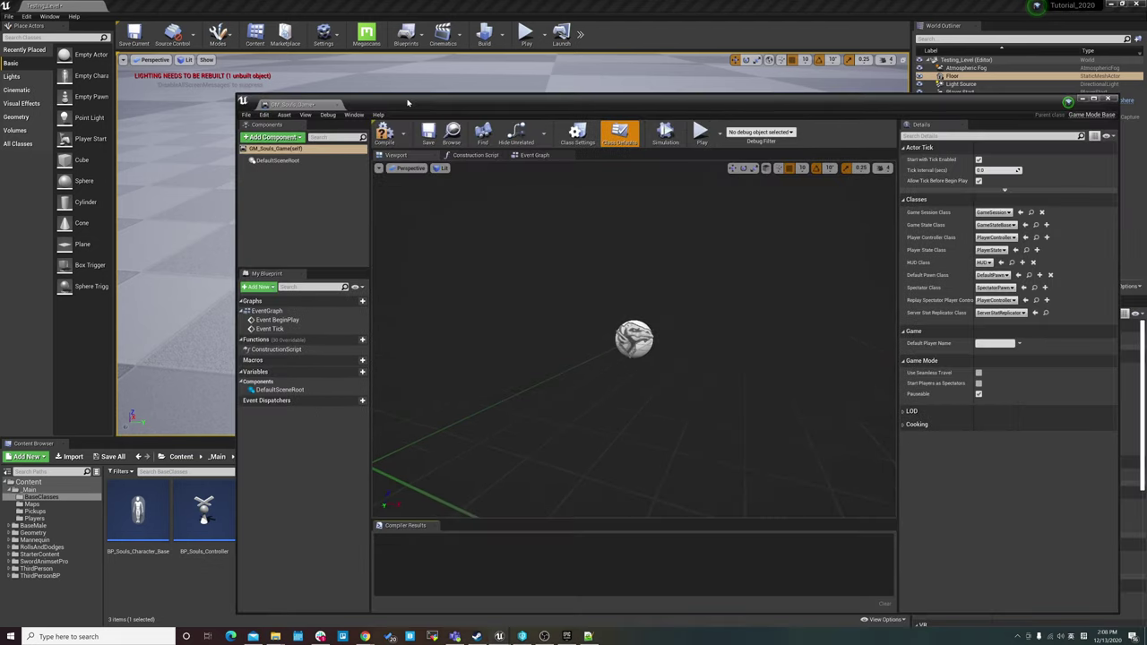
click(212, 506)
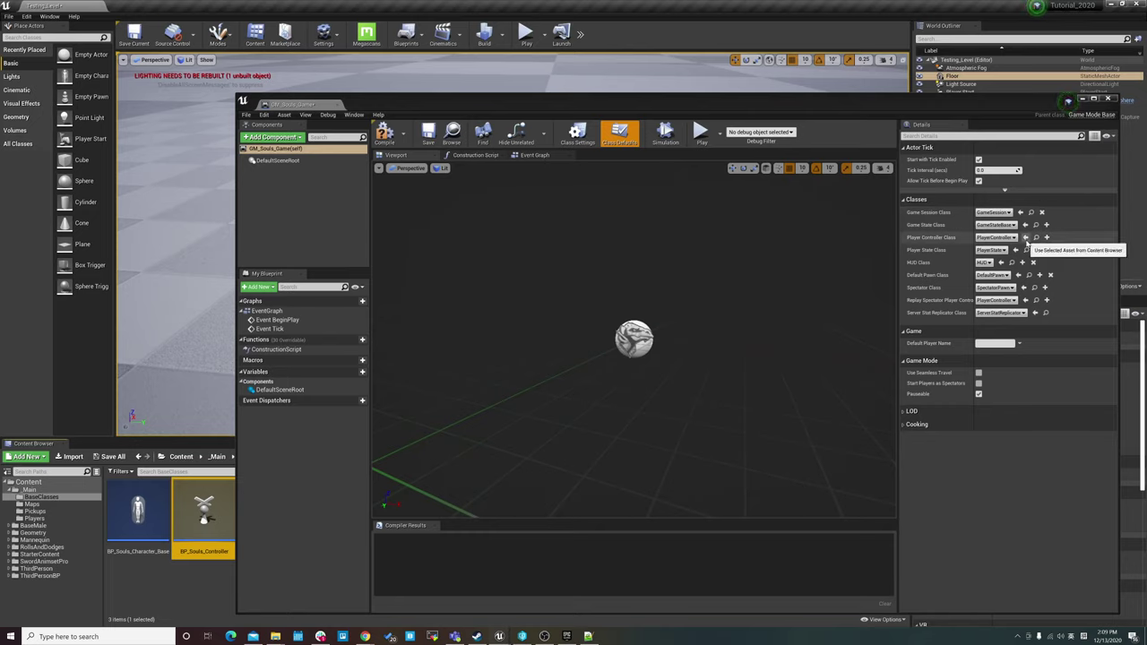
click(1027, 238)
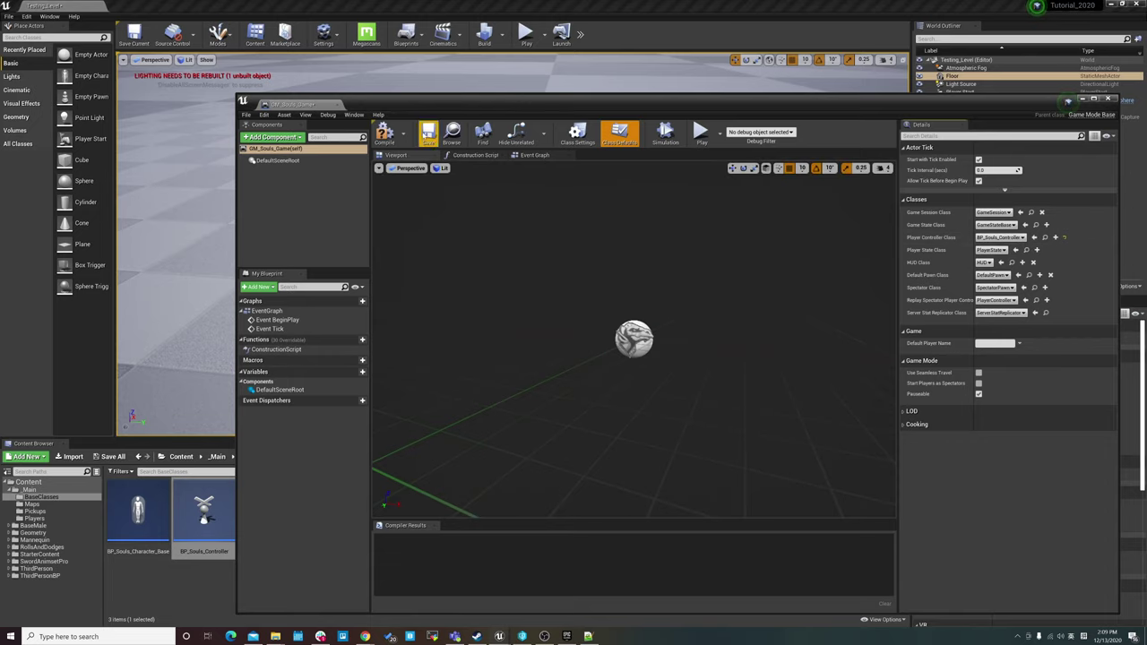
click(384, 135)
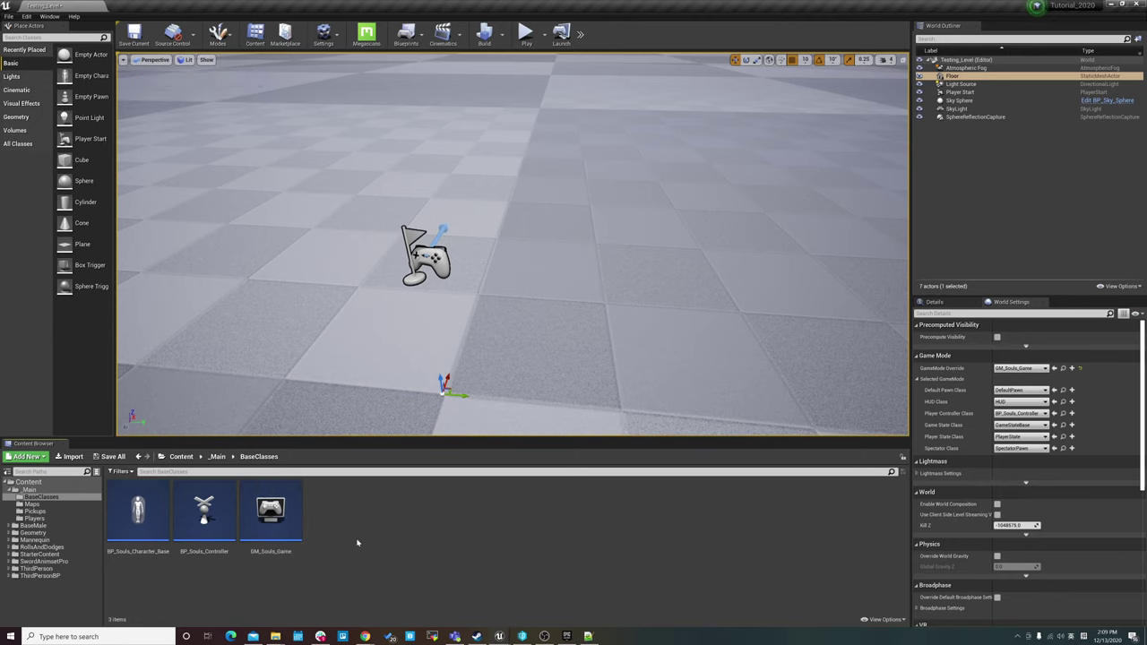
Create BP_Souls_Character_Player as a child Blueprint of BP_Souls_Character_Base
right_click(139, 515)
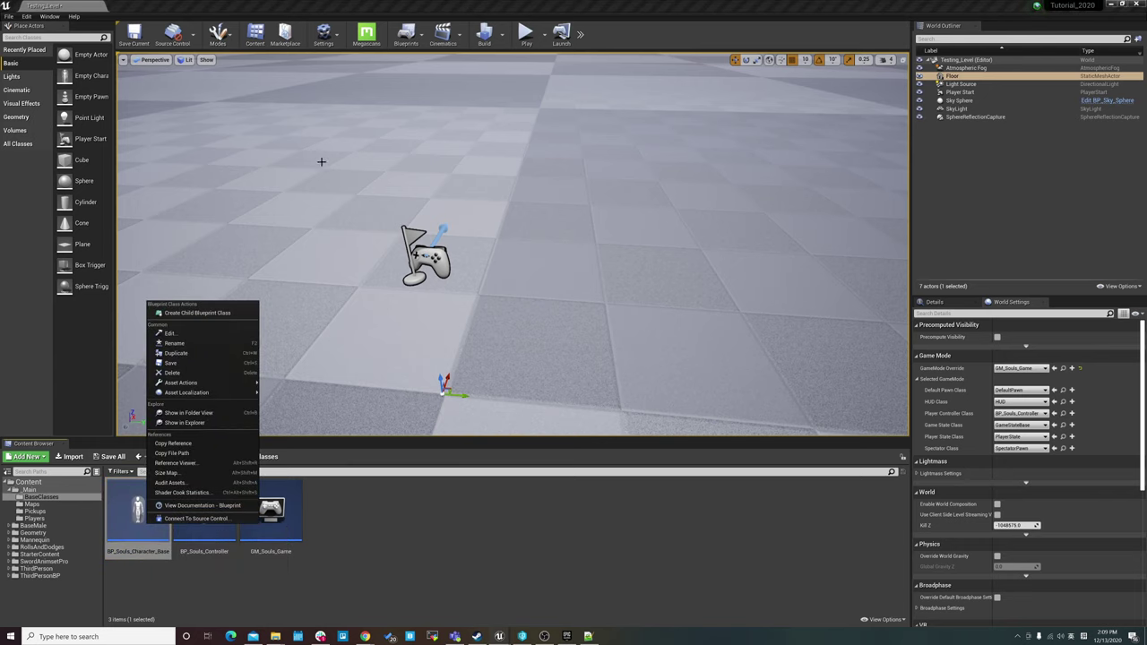
click(448, 509)
click(544, 636)
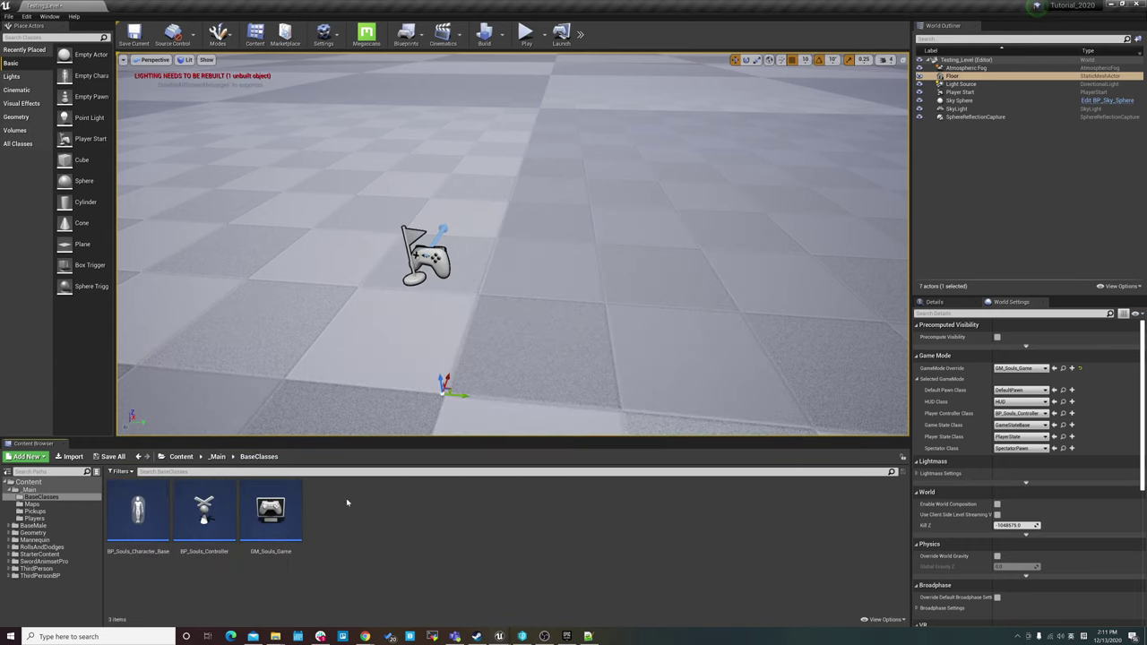
click(271, 512)
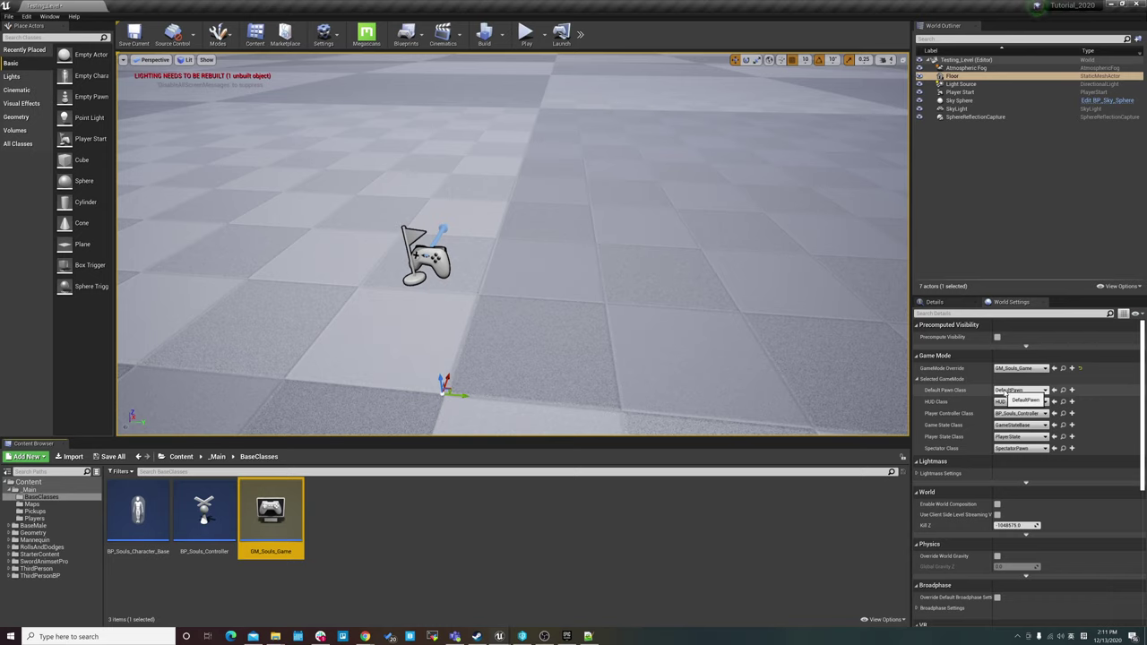
right_drag(561, 269, 557, 242)
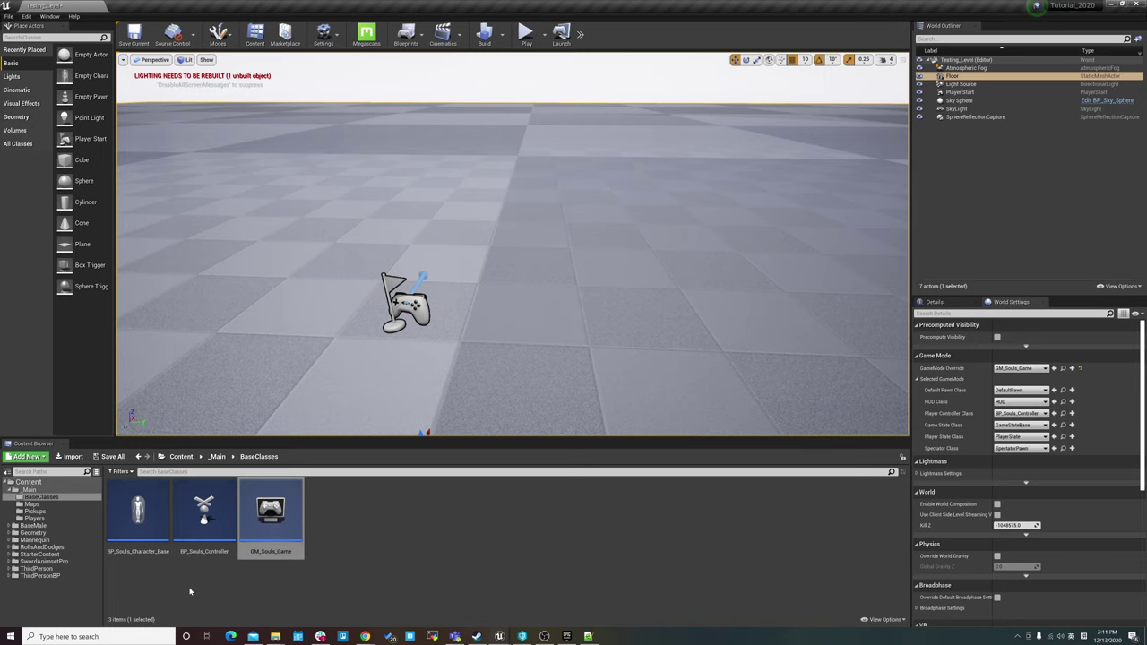
click(138, 508)
right_click(139, 508)
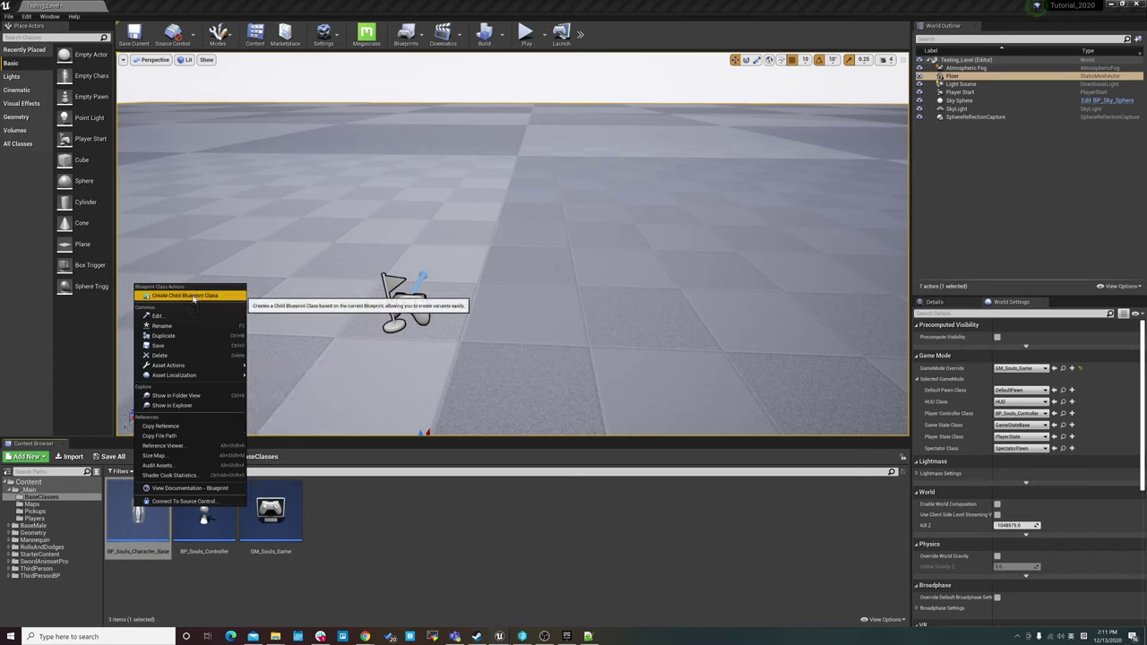
click(193, 297)
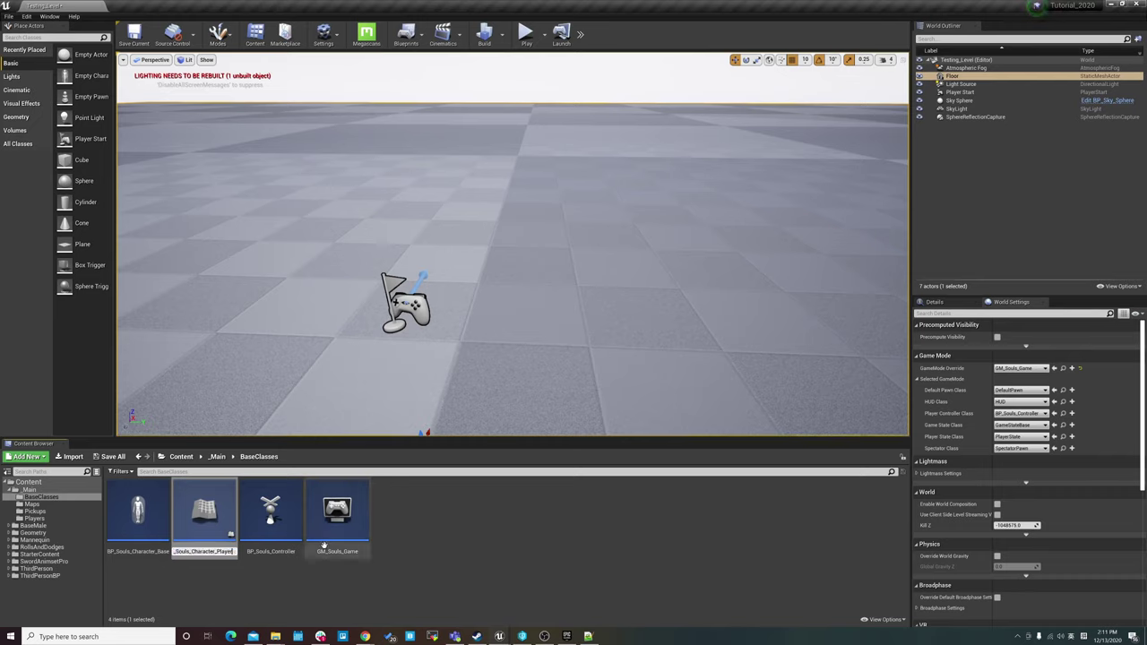
click(272, 584)
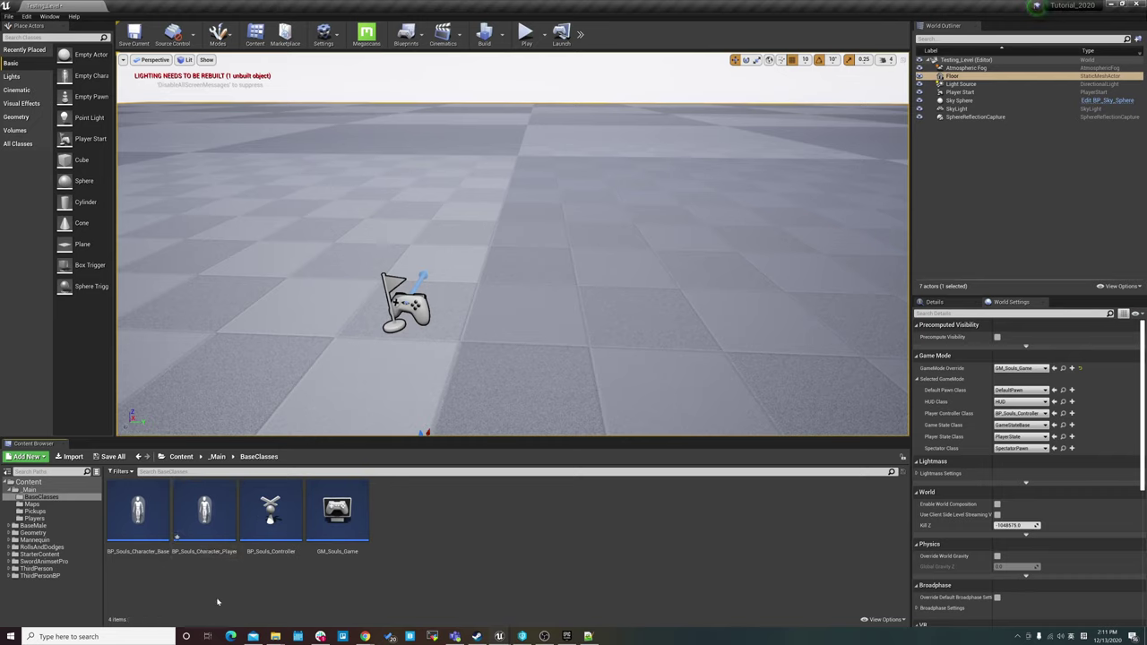
click(232, 512)
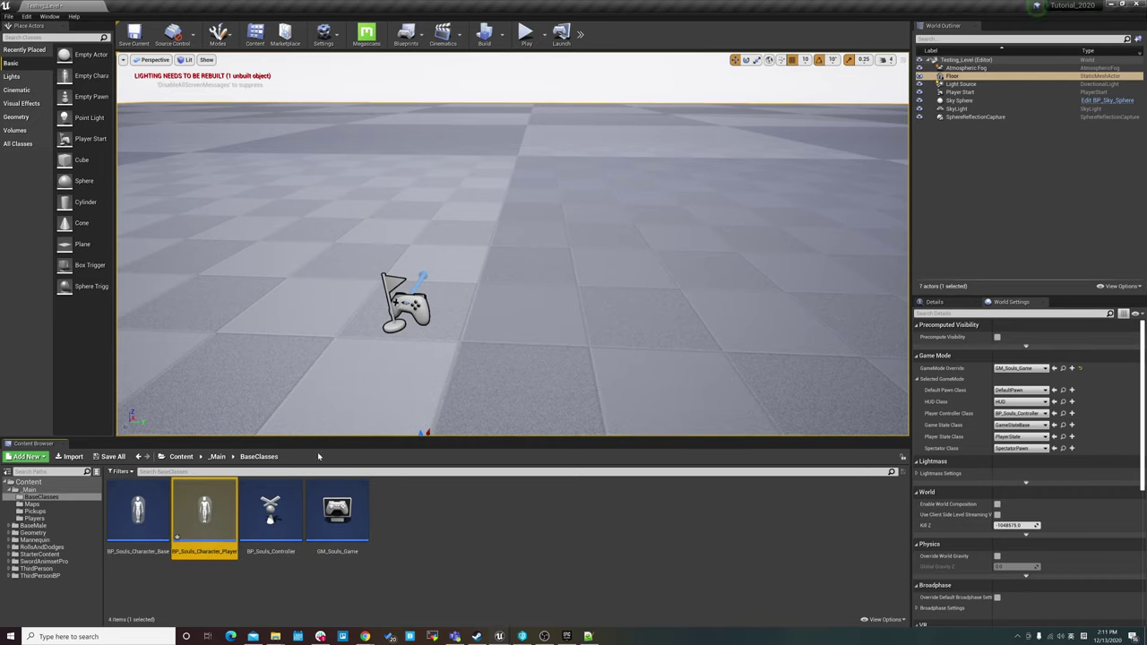
Set the game mode's Default Pawn Class to BP_Souls_Character_Player, compile, and close its editor
double_click(337, 509)
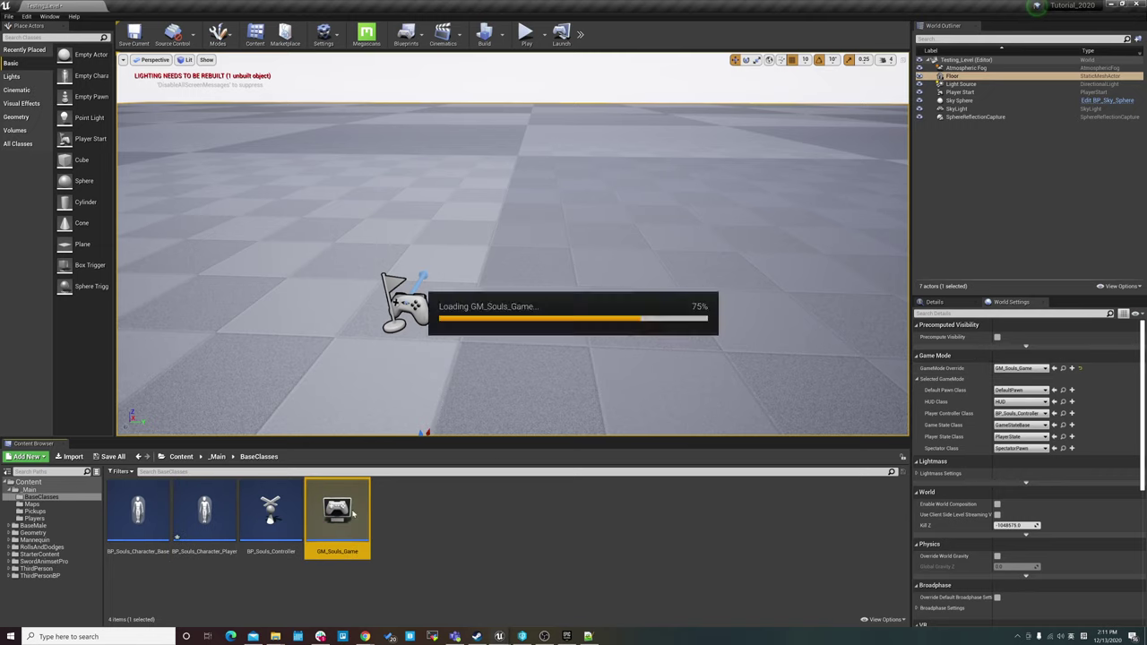
click(204, 511)
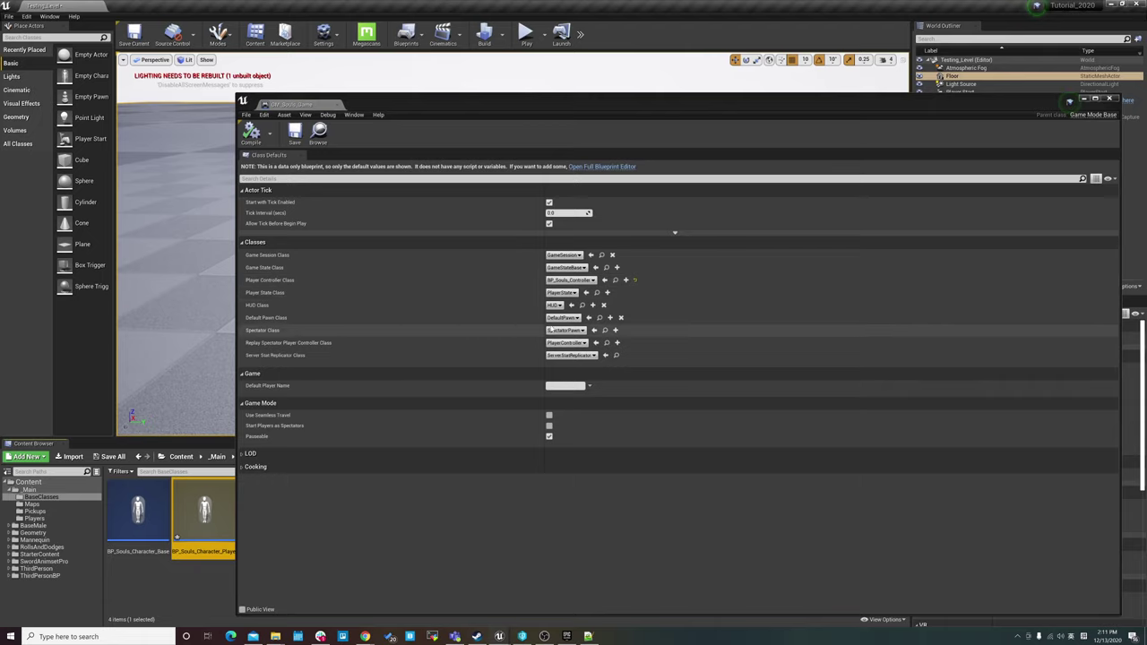
click(589, 319)
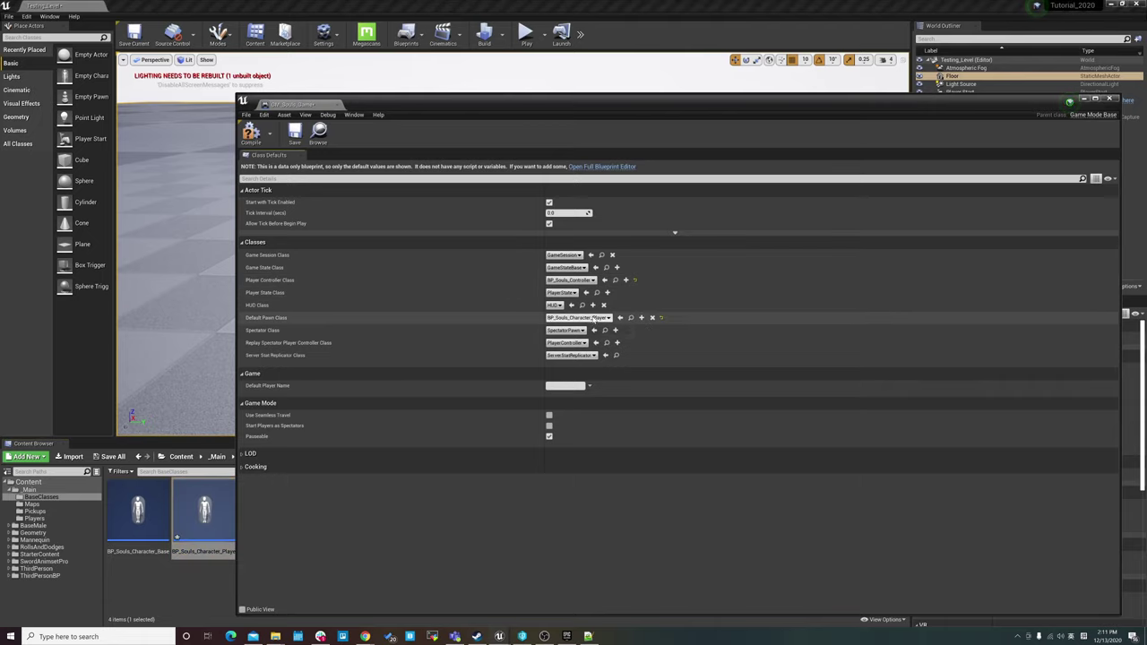
click(294, 134)
click(1110, 99)
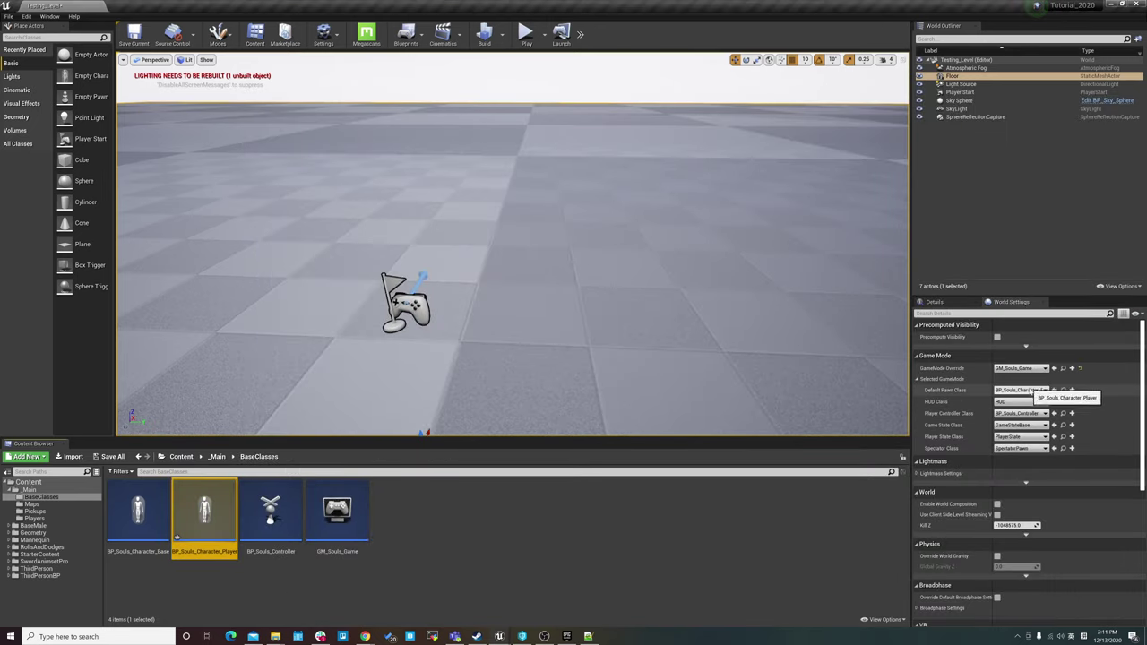
click(520, 582)
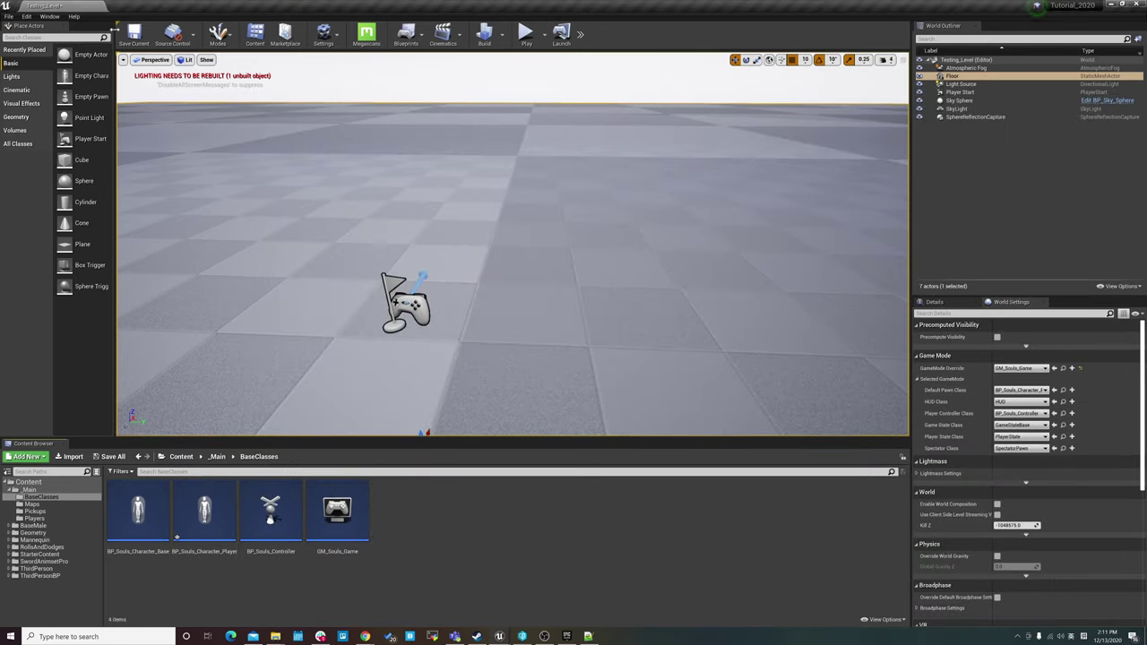
Save the level, move BP_Souls_Character_Player from BaseClasses into Players, and open Players
click(134, 36)
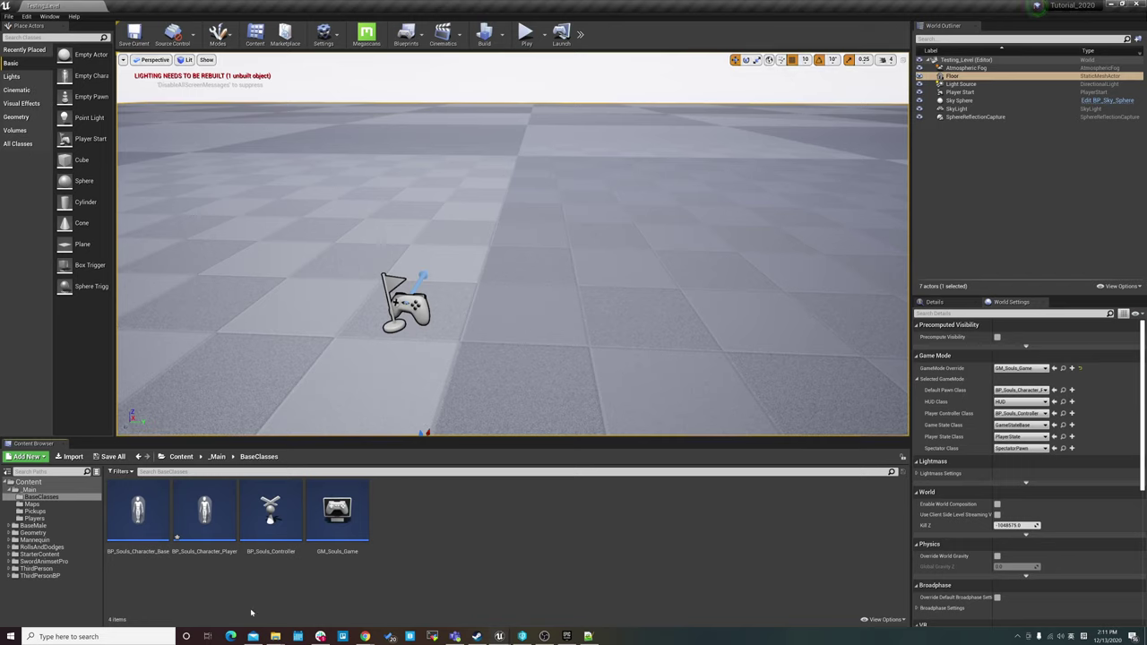
mouse_move(204, 511)
mouse_down()
mouse_move(64, 507)
mouse_move(56, 518)
mouse_up()
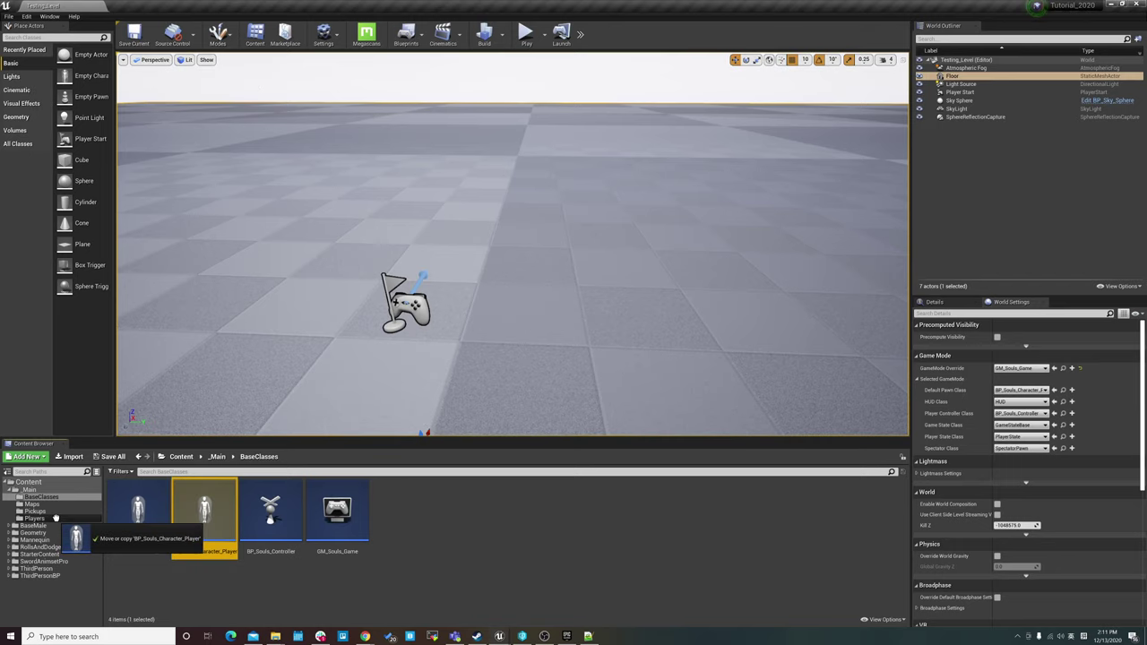
drag(56, 518, 57, 520)
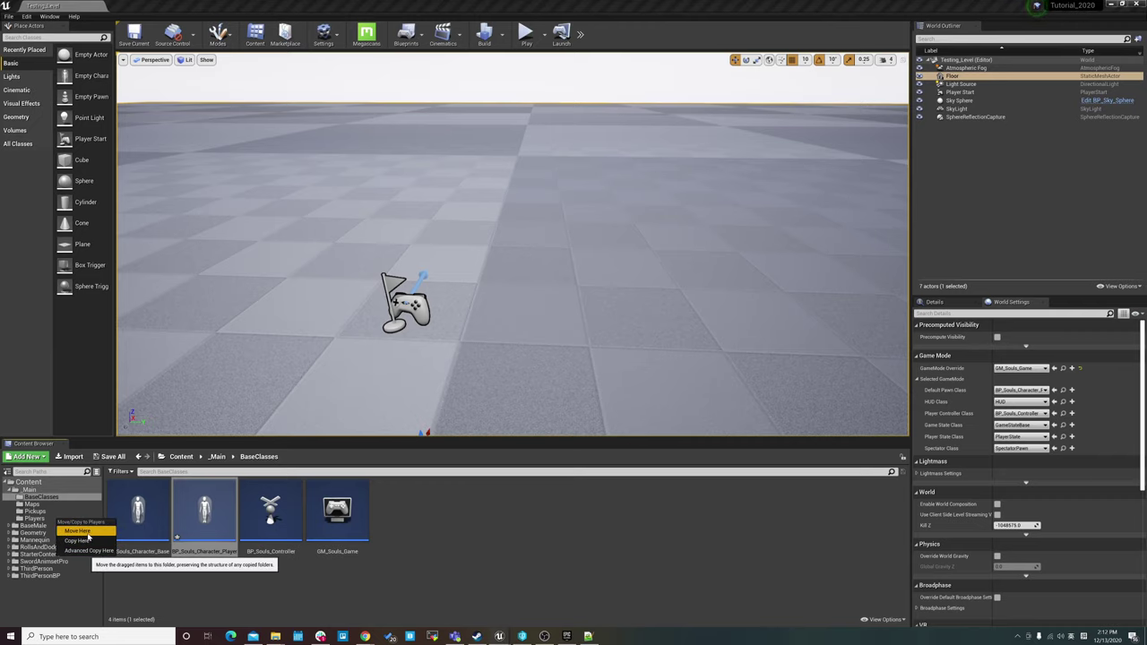
click(86, 532)
click(53, 511)
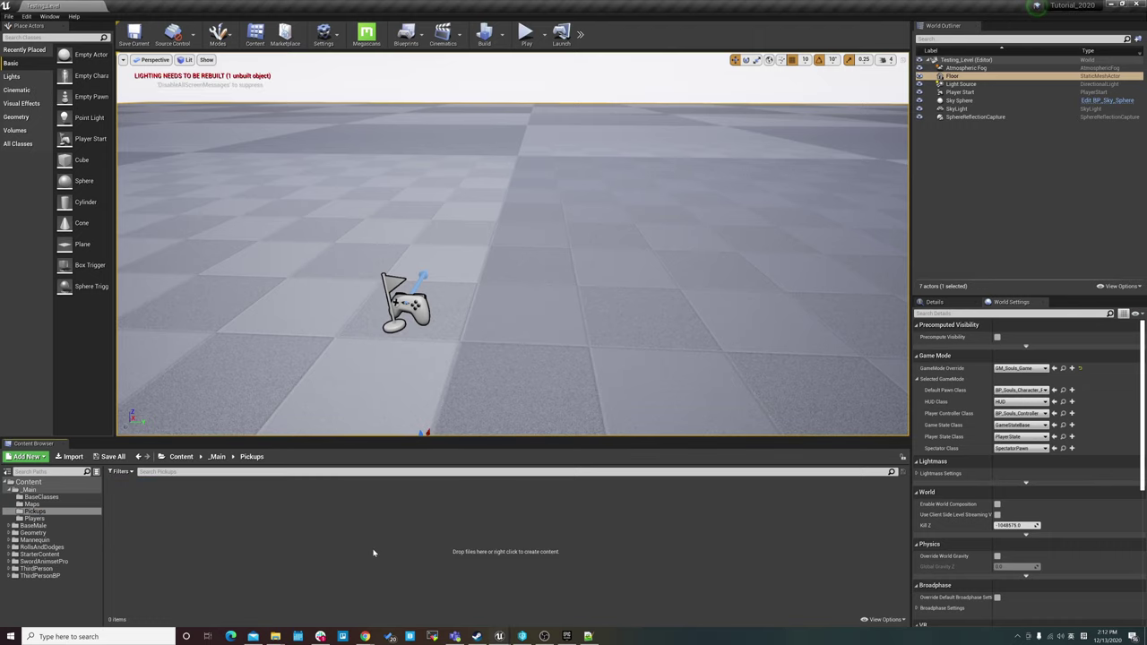
click(34, 518)
Open the BaseMale/Meshes folder and select the SK_BaseMale skeletal mesh
right_click(288, 223)
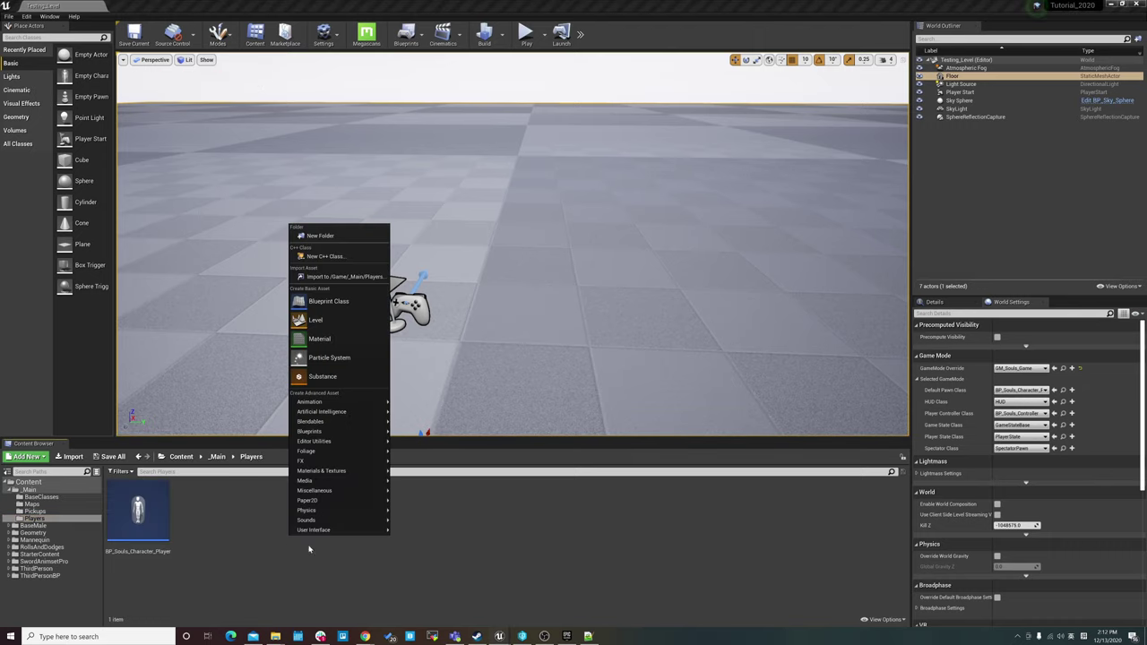
key(Escape)
key(alt+Tab)
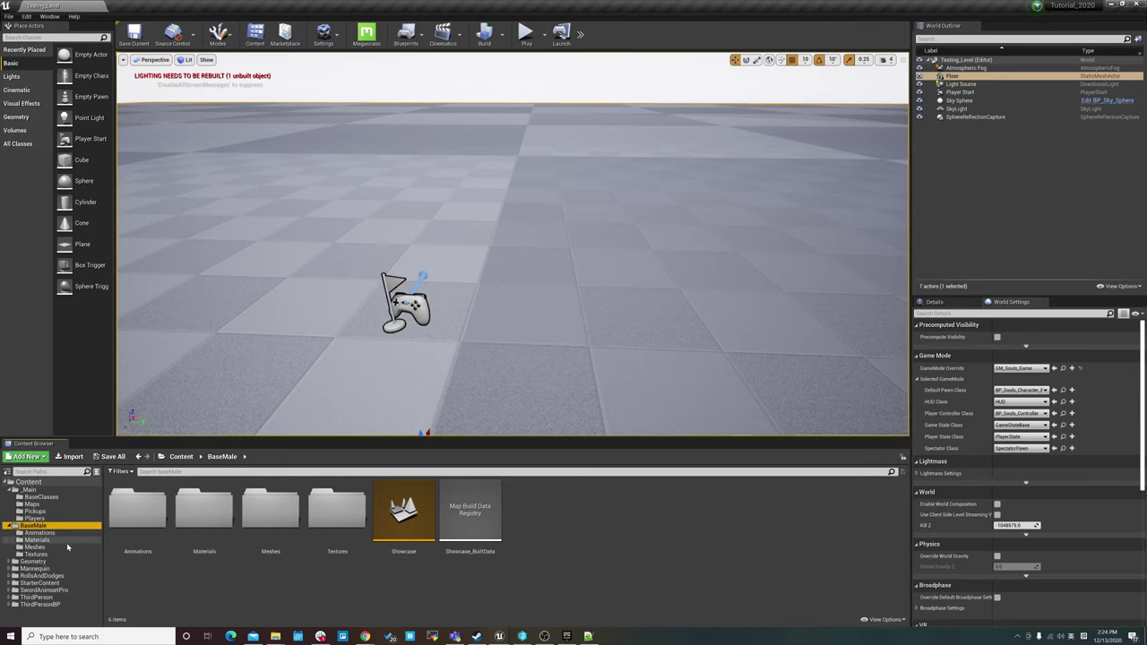
click(36, 547)
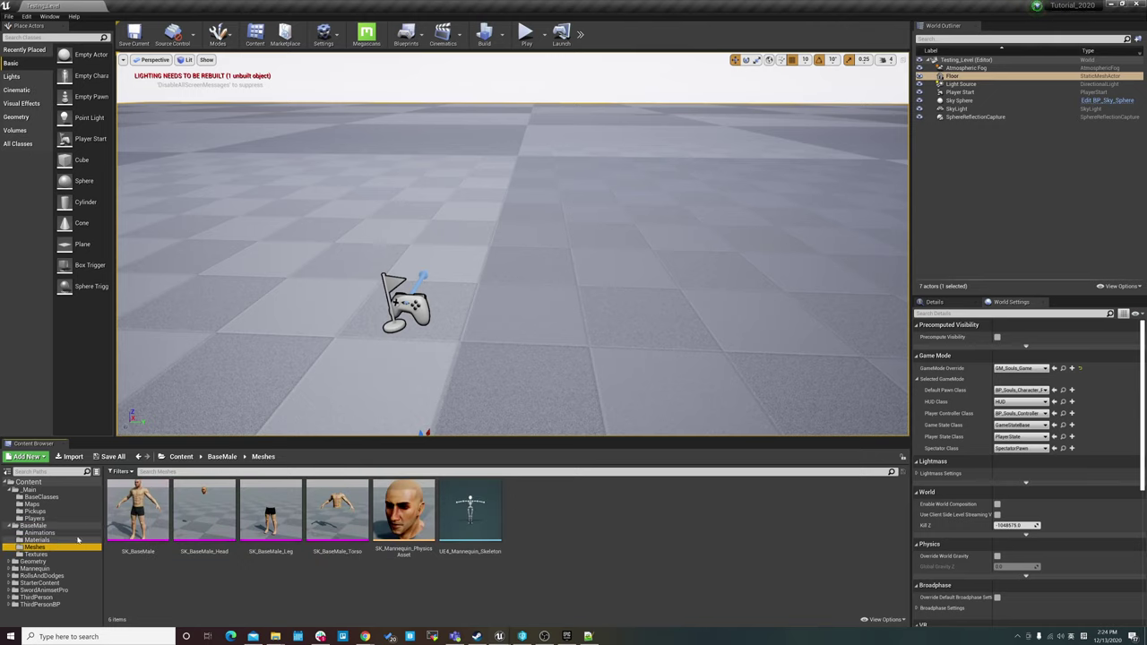
click(138, 511)
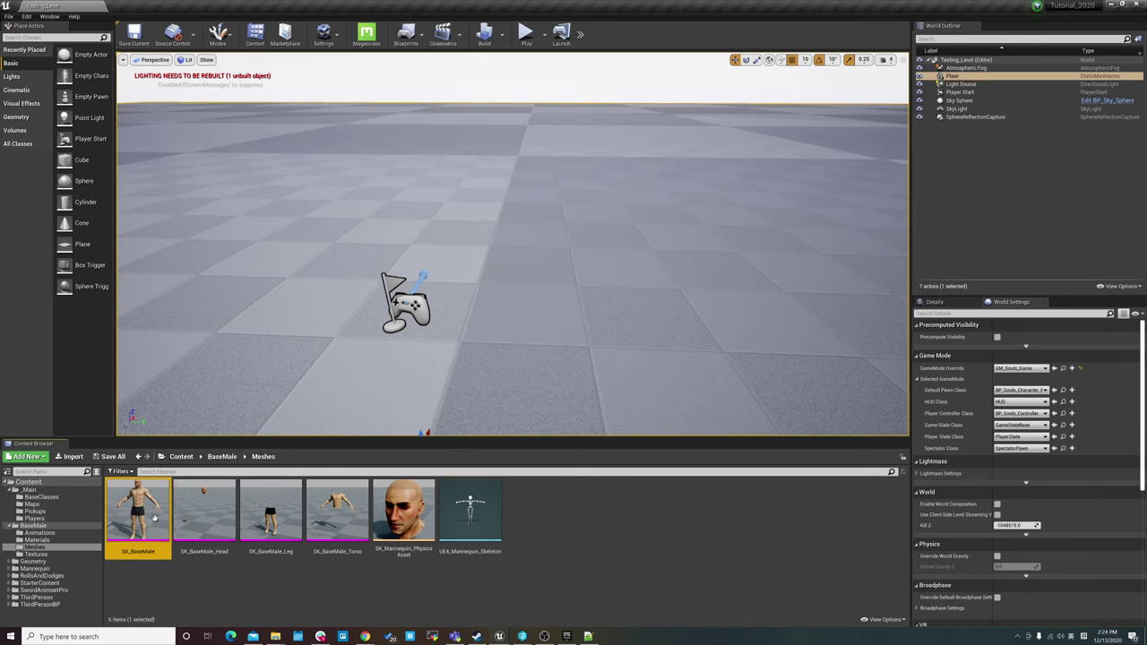
Export SK_BaseMale via Asset Actions as SK_BaseMale.FBX into the Assets folder
right_click(154, 518)
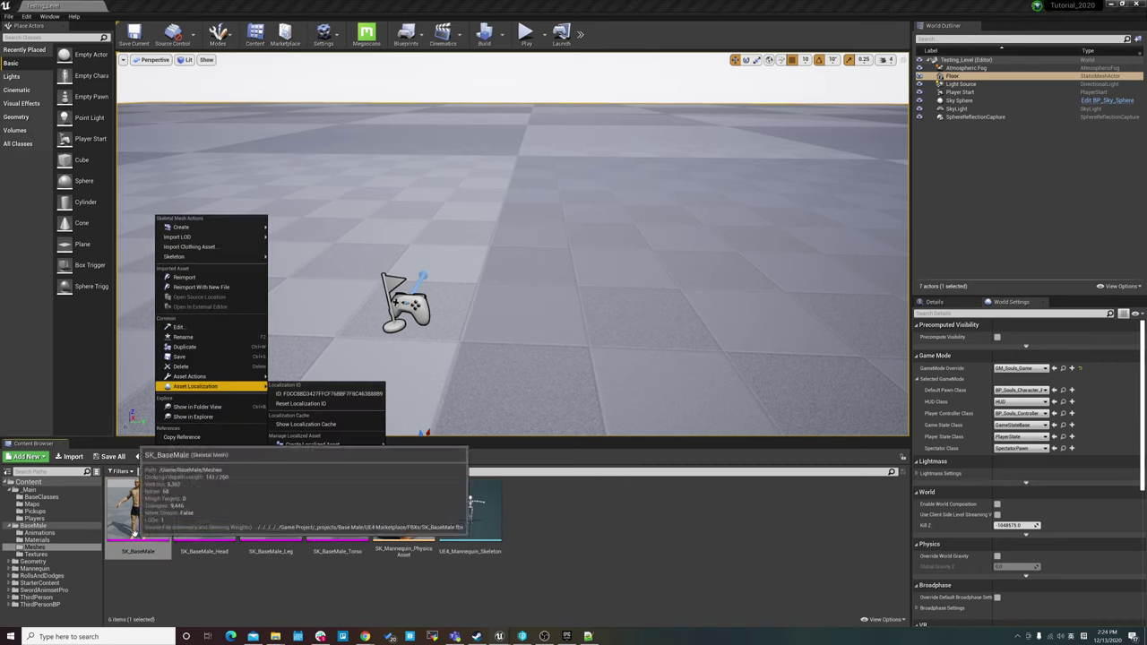
click(134, 532)
right_click(141, 509)
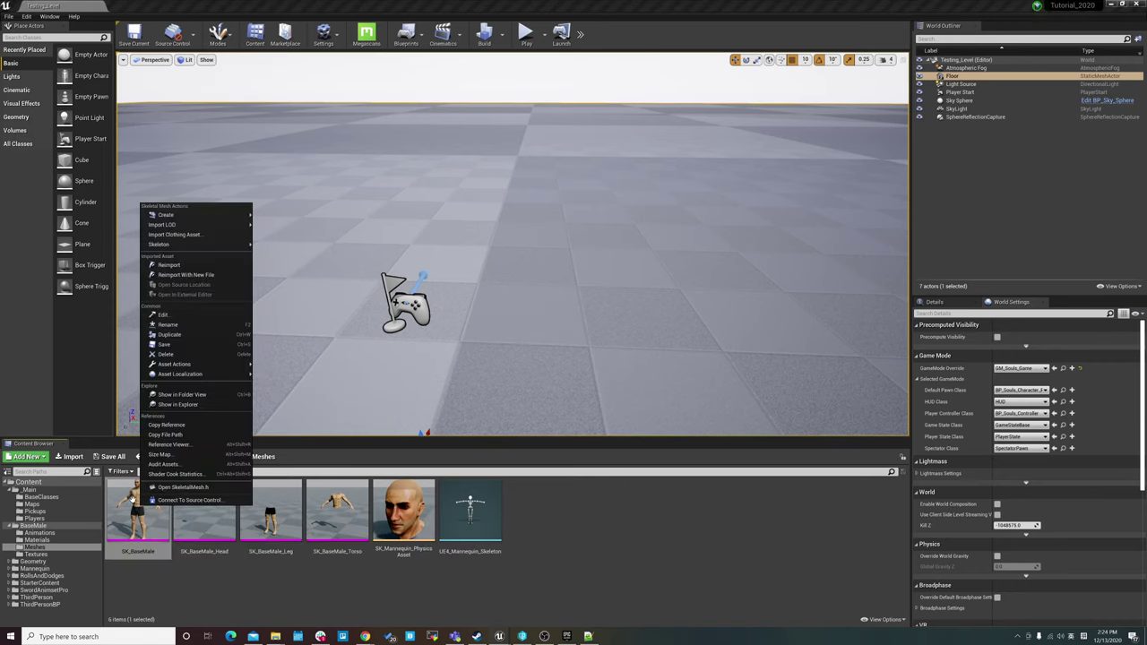
mouse_move(193, 364)
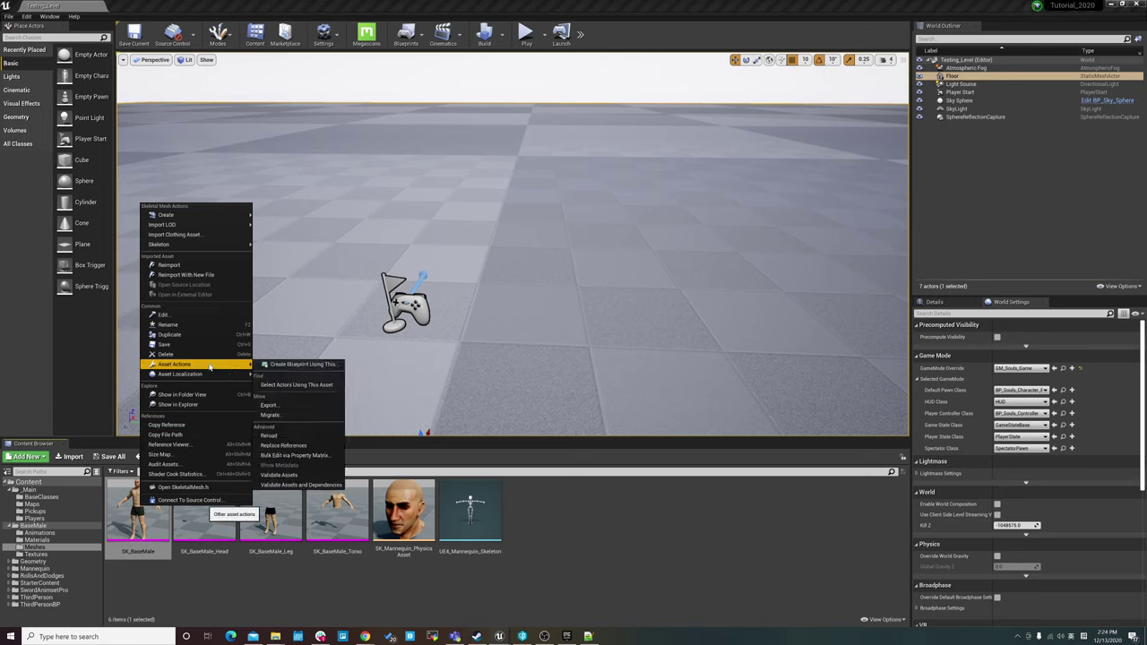
click(296, 408)
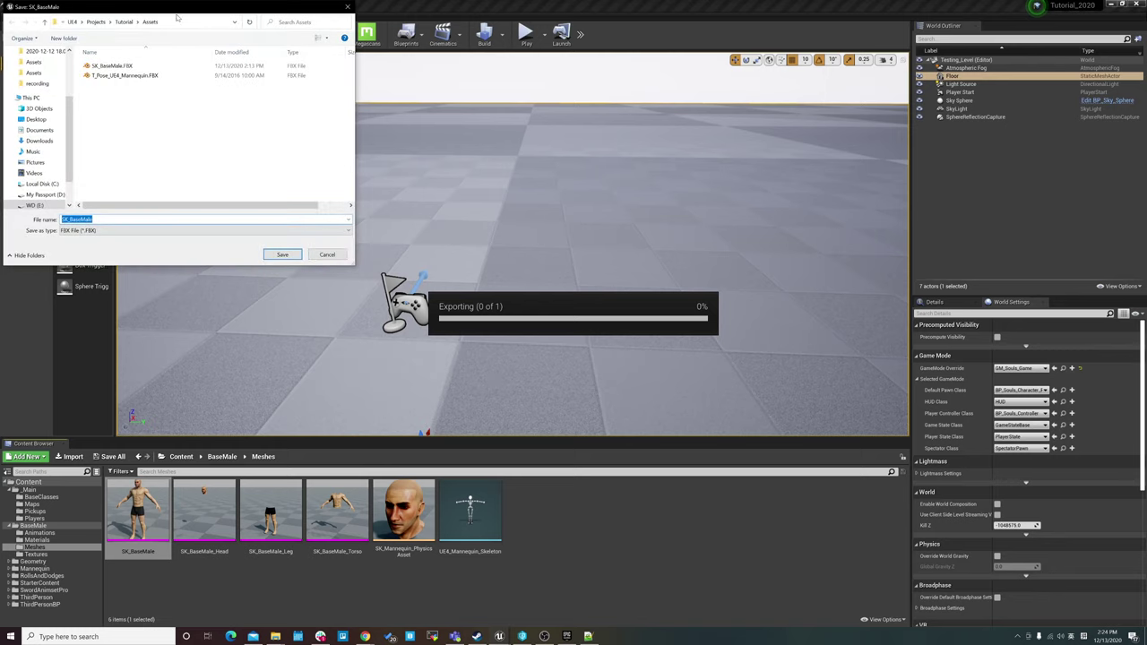
drag(177, 17, 359, 154)
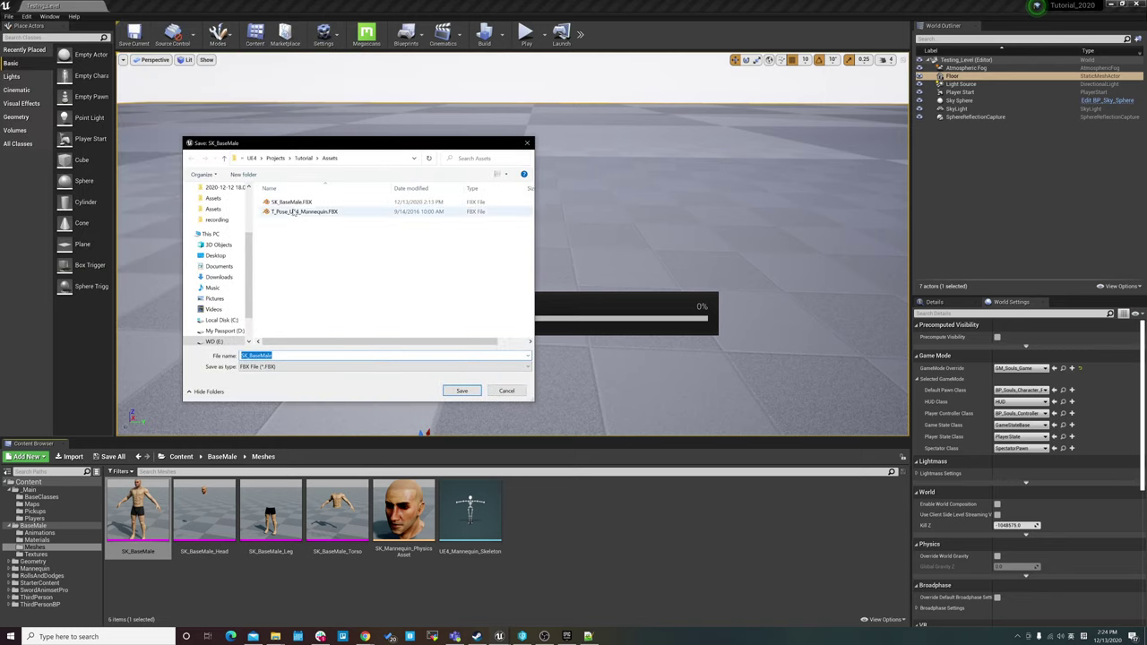
click(291, 202)
click(461, 391)
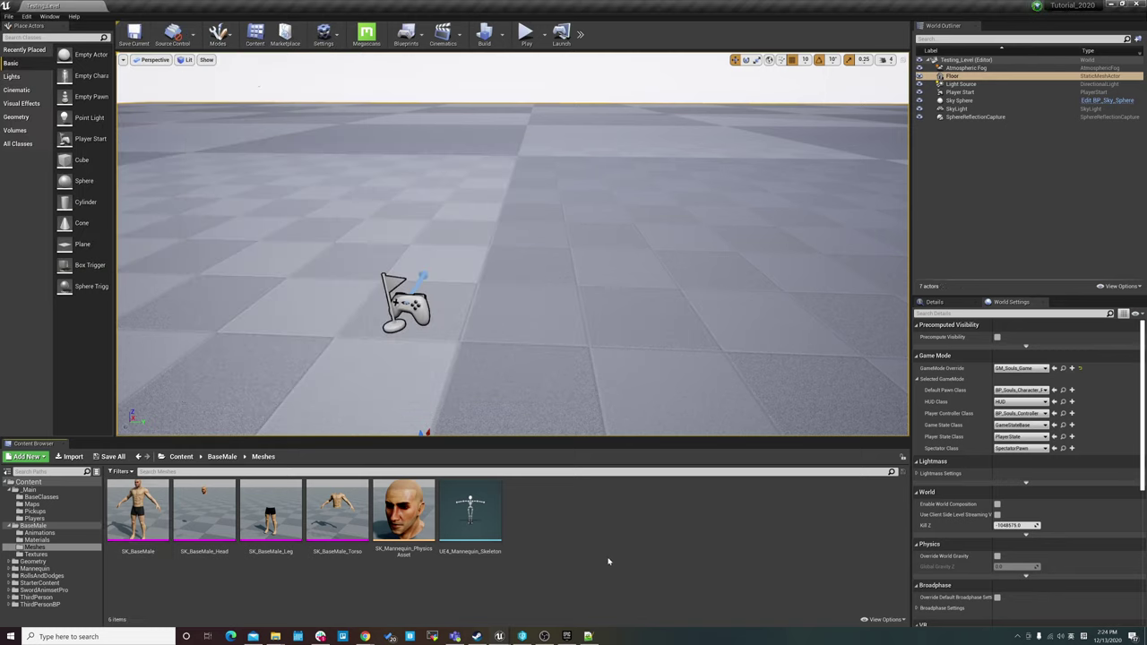
click(70, 498)
Open _Main/Players and choose Import to /Game/_Main/Players with SK_BaseMale.FBX
click(59, 490)
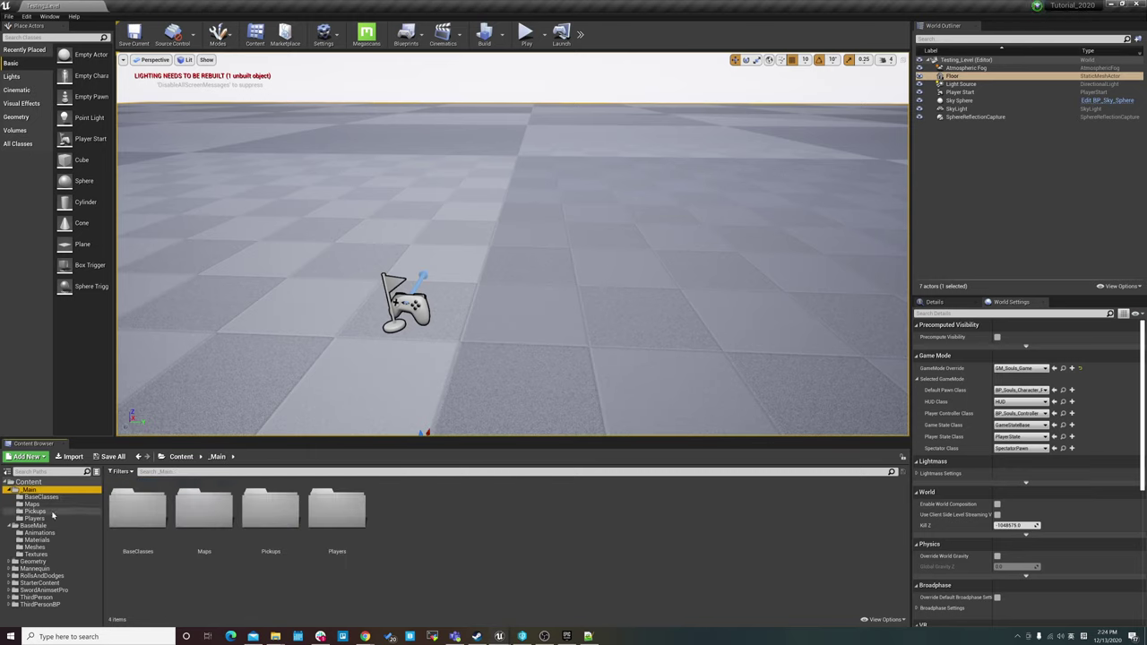
click(55, 511)
click(54, 518)
right_click(285, 532)
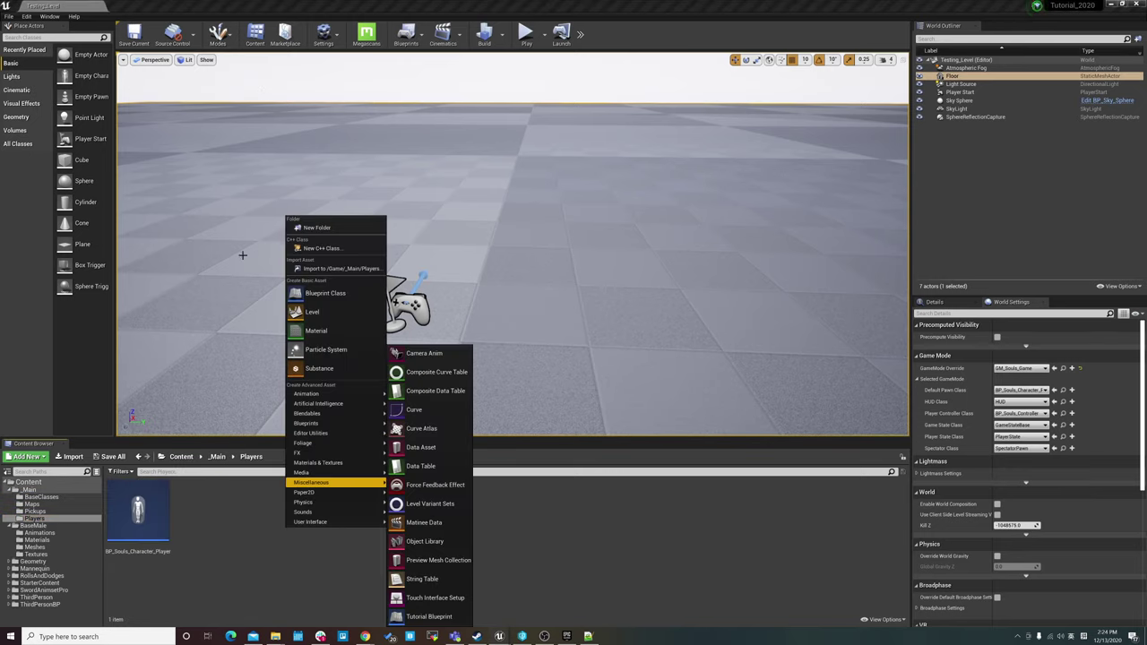
right_click(258, 536)
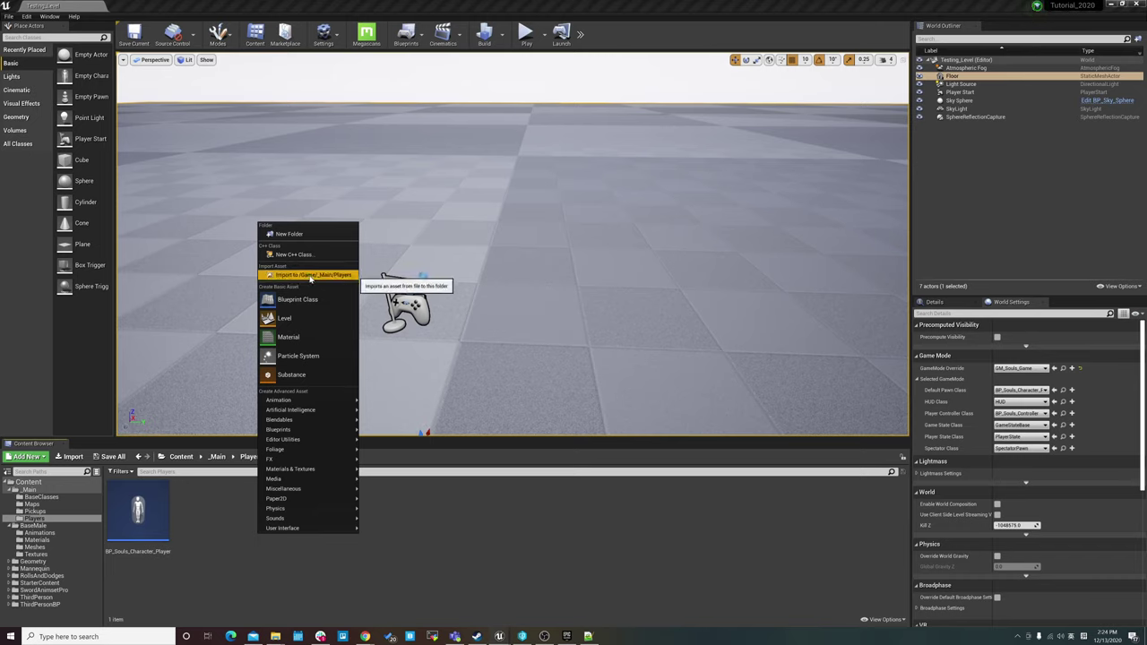
click(310, 275)
click(307, 204)
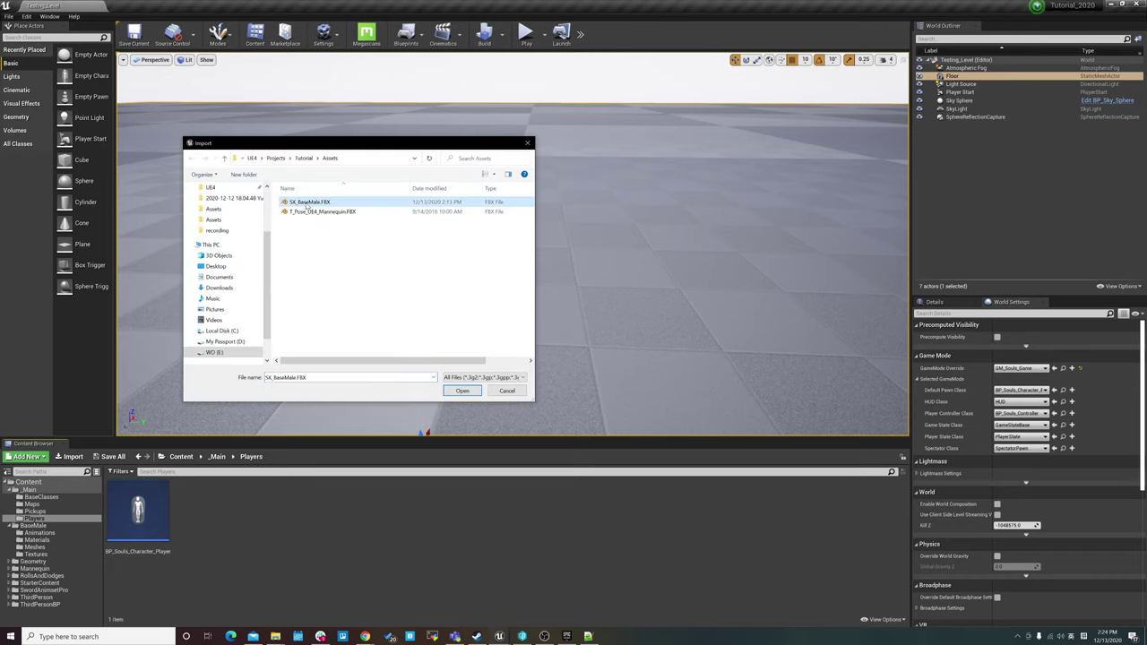
click(462, 391)
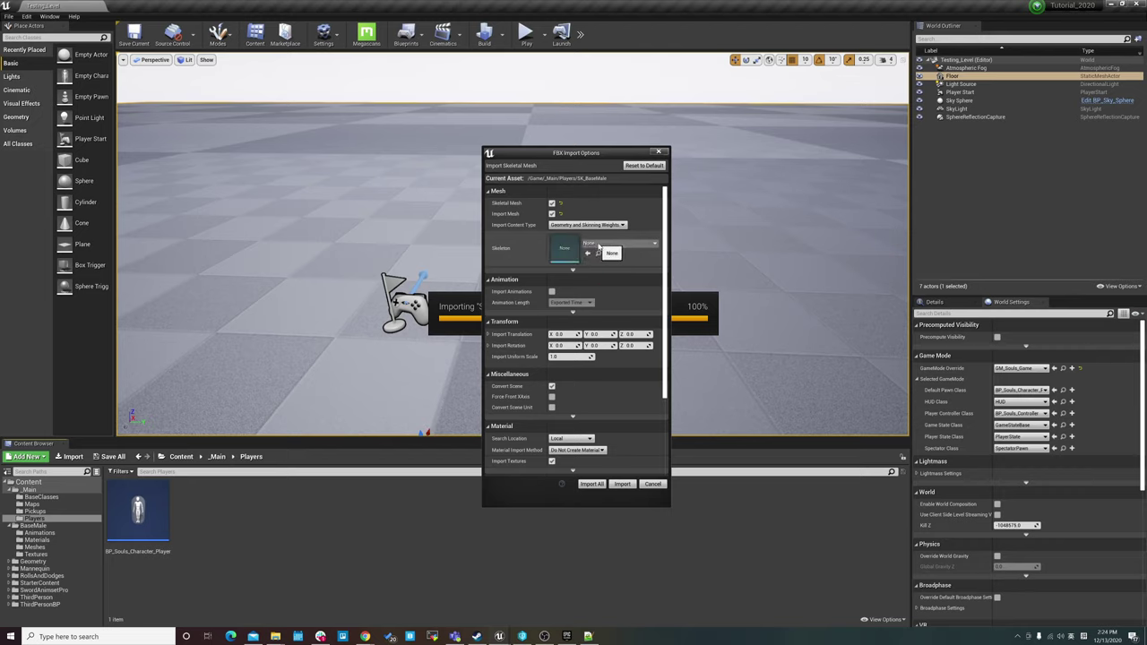
Set Skeleton to UE4_Mannequin_Skeleton, keep Do Not Create Material, and Import All
click(596, 243)
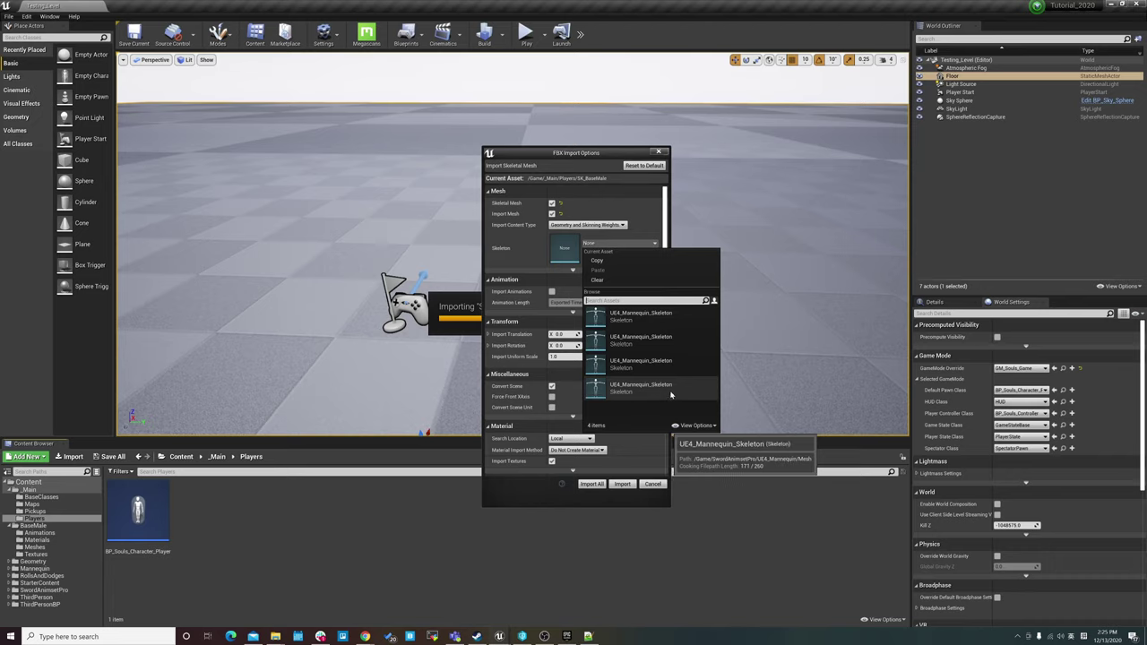
click(670, 394)
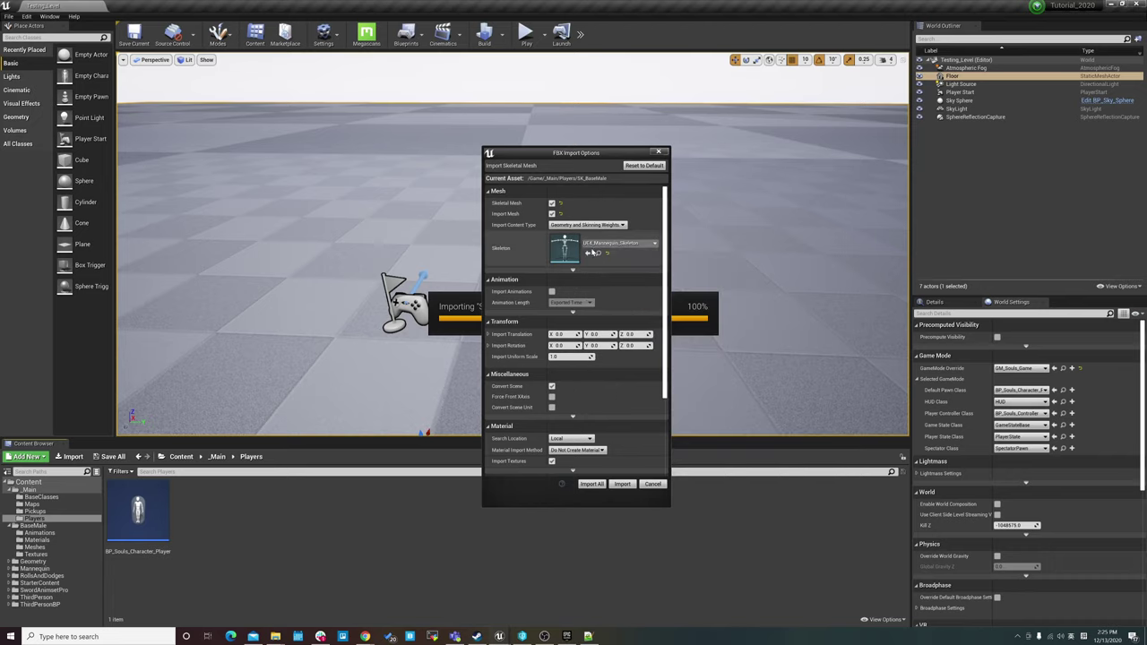
scroll(610, 346, down, 2)
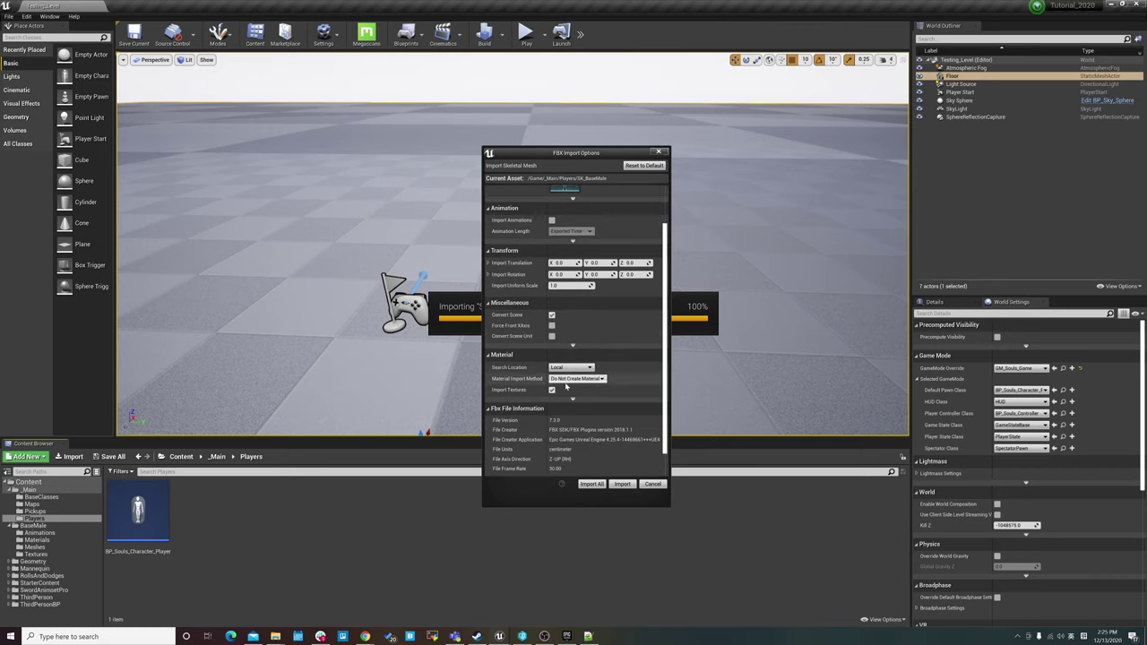
click(584, 380)
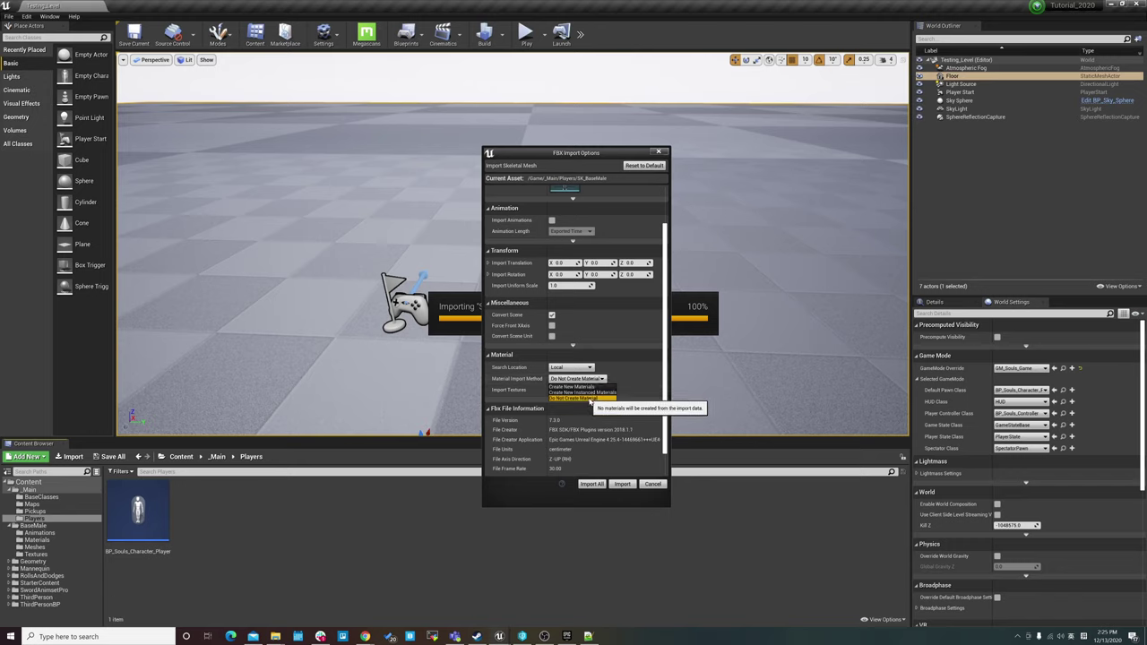
click(591, 399)
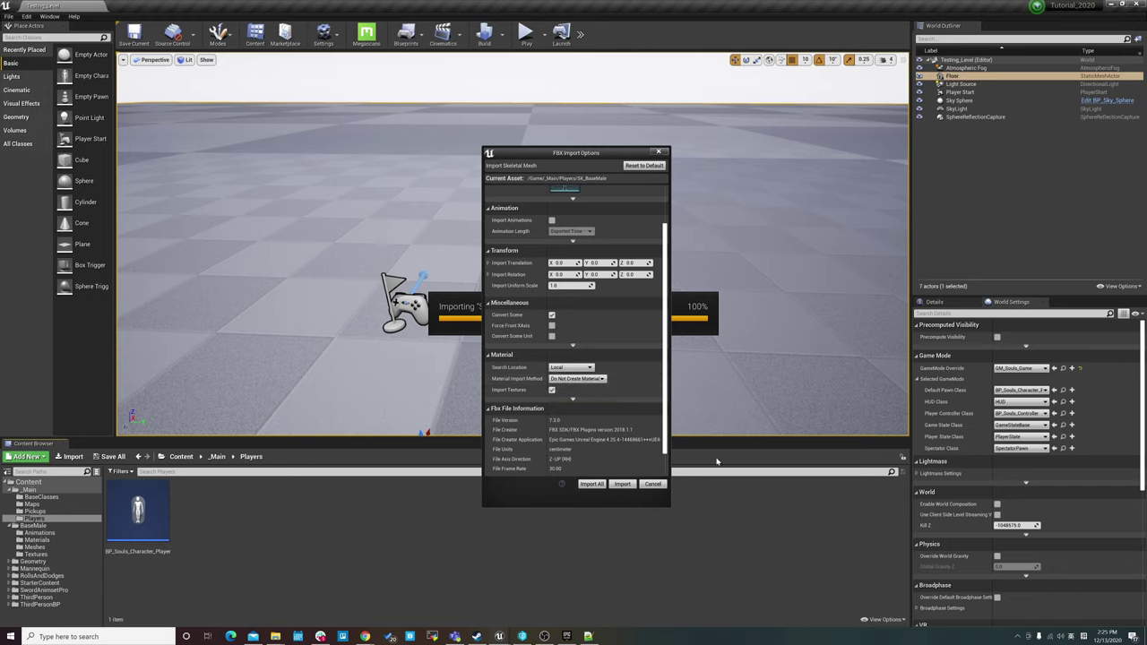
click(593, 485)
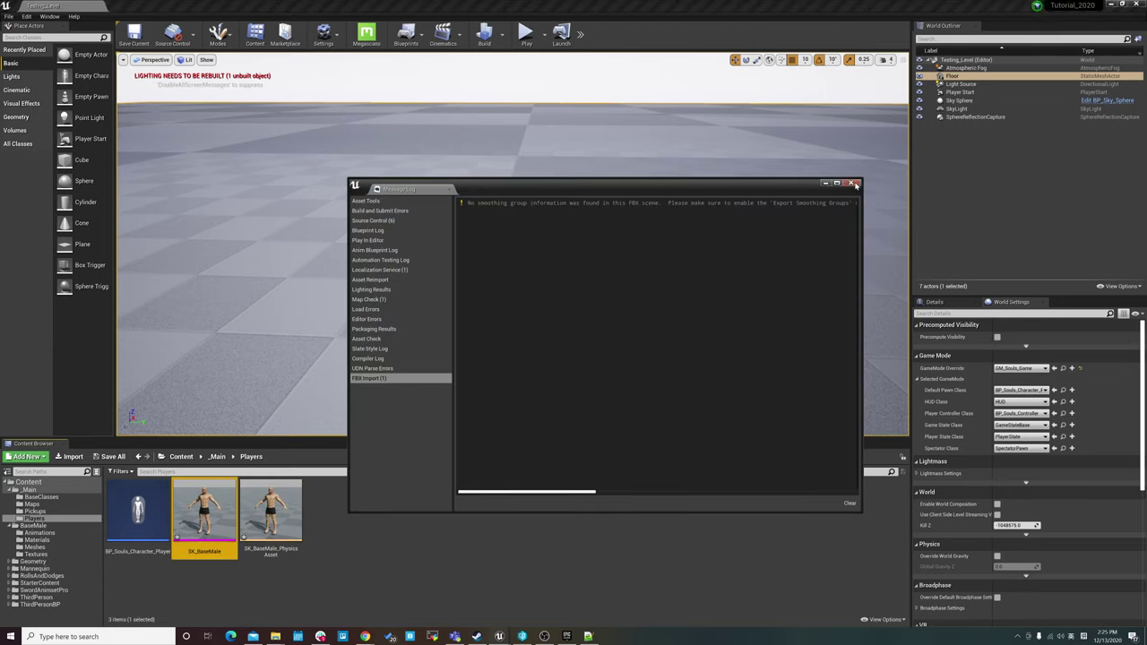
Close the import Message Log and browse the BaseClasses and Players folders
click(856, 183)
click(279, 514)
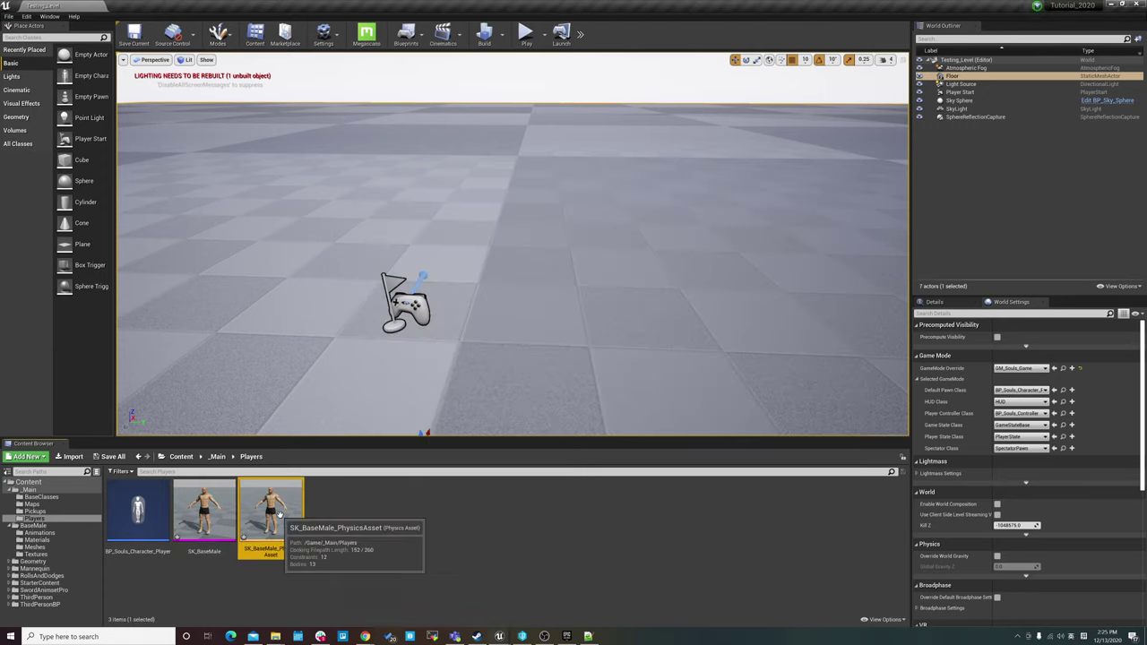
key(Left)
key(Left)
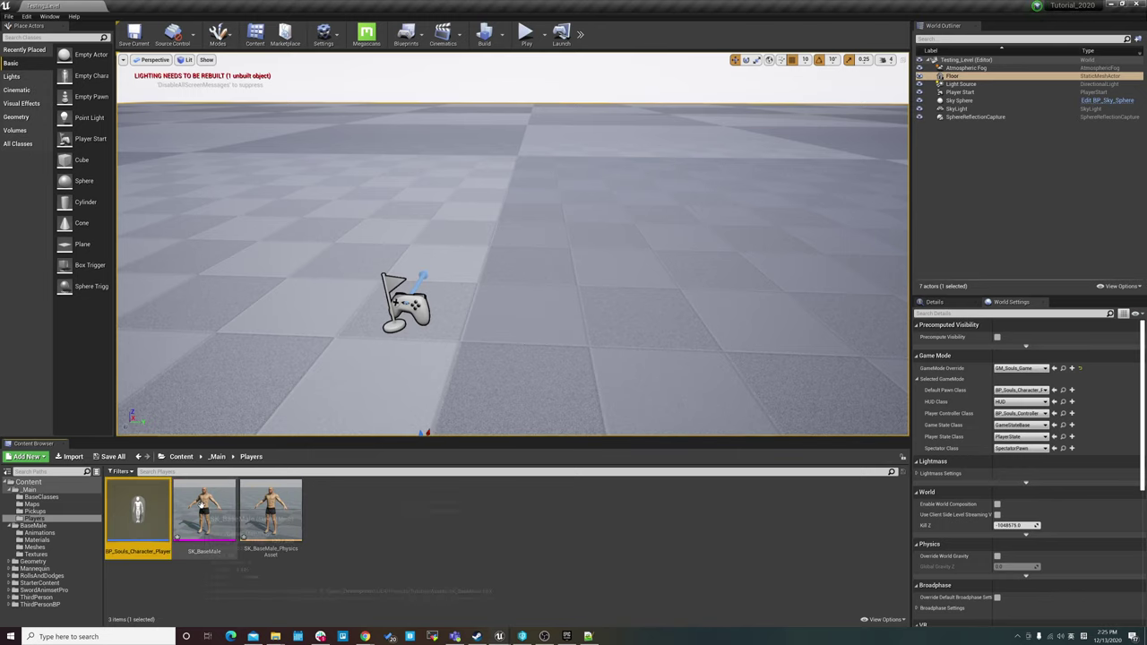
click(397, 512)
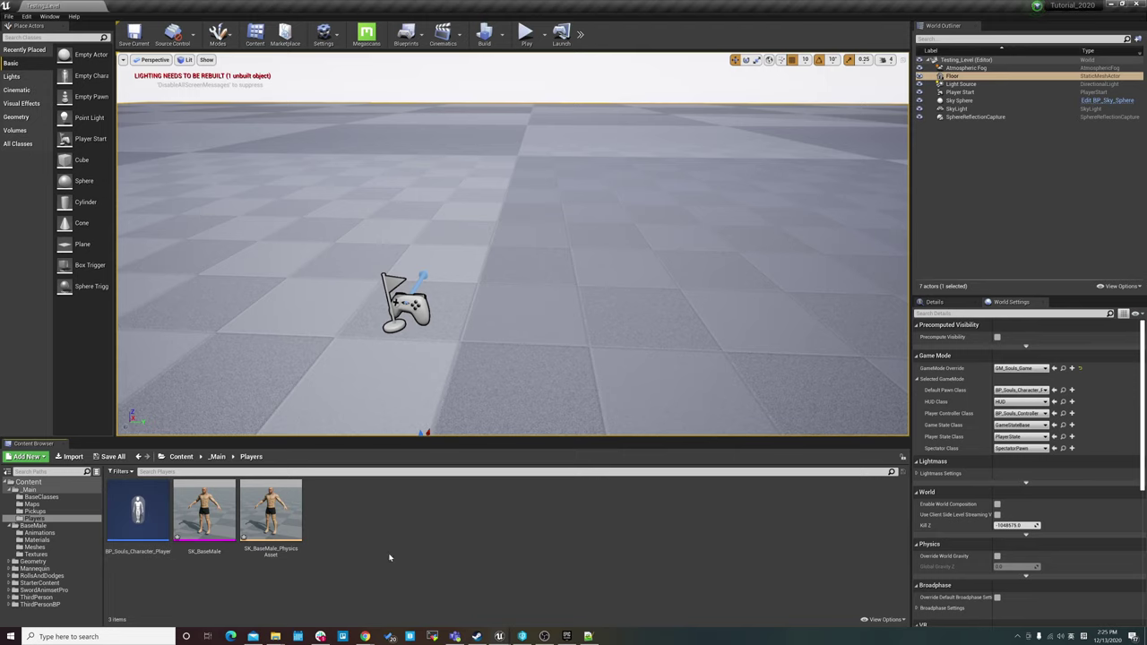
mouse_move(167, 507)
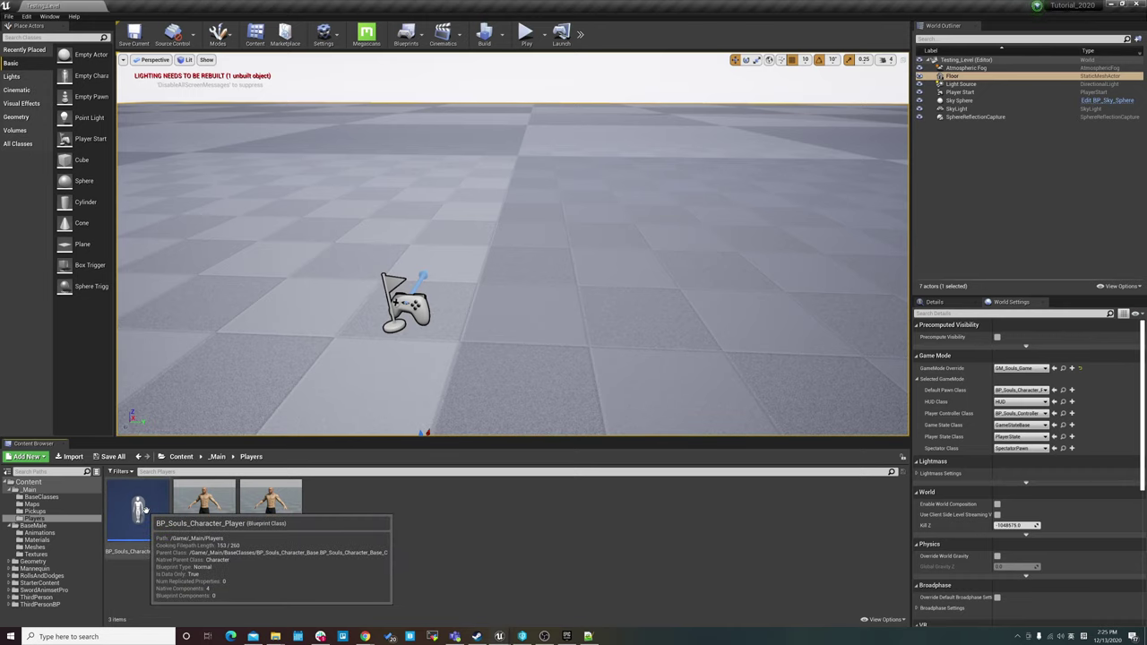
click(41, 497)
click(48, 519)
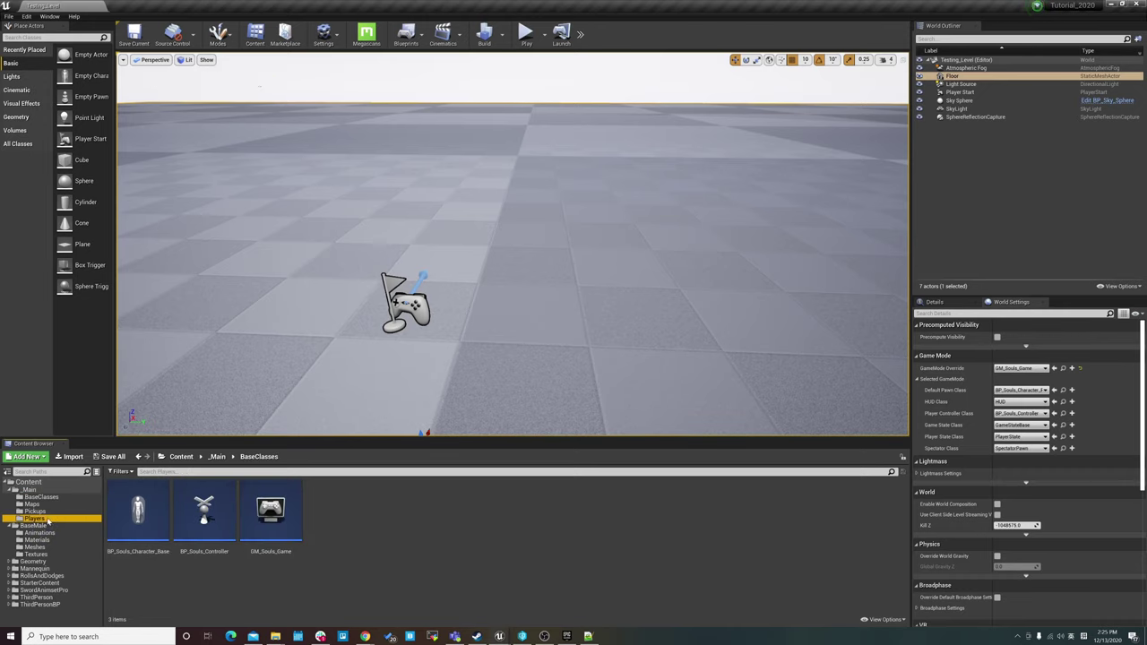
Open BP_Souls_Character_Player in the full Blueprint editor and select CapsuleComponent
double_click(136, 502)
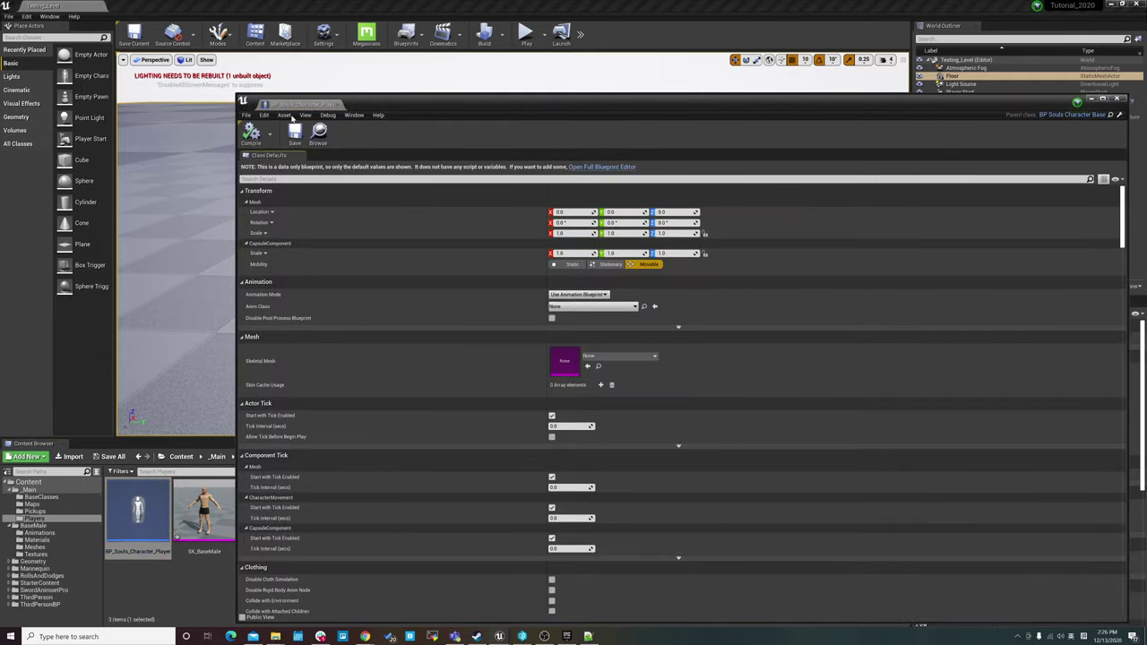
click(601, 167)
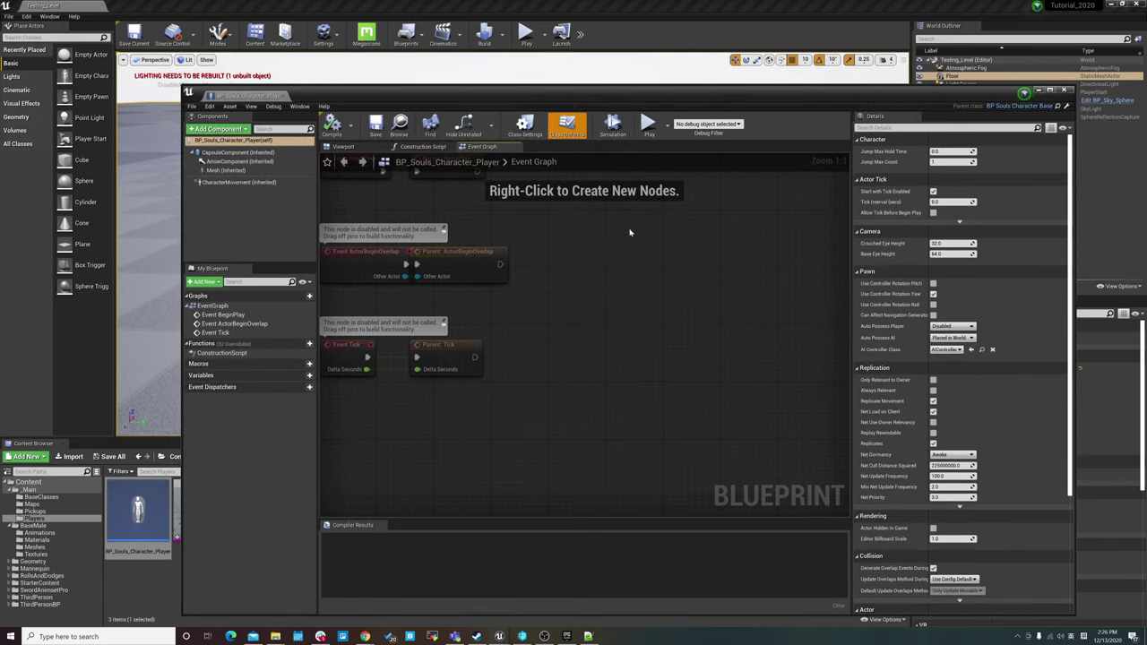
click(589, 636)
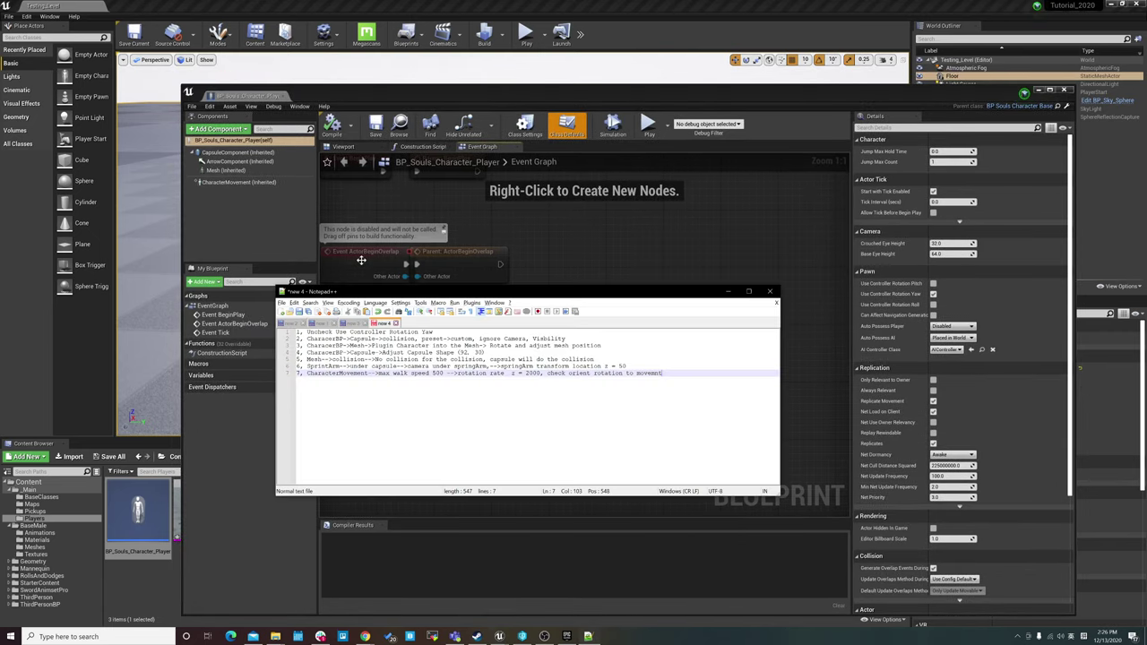
click(539, 239)
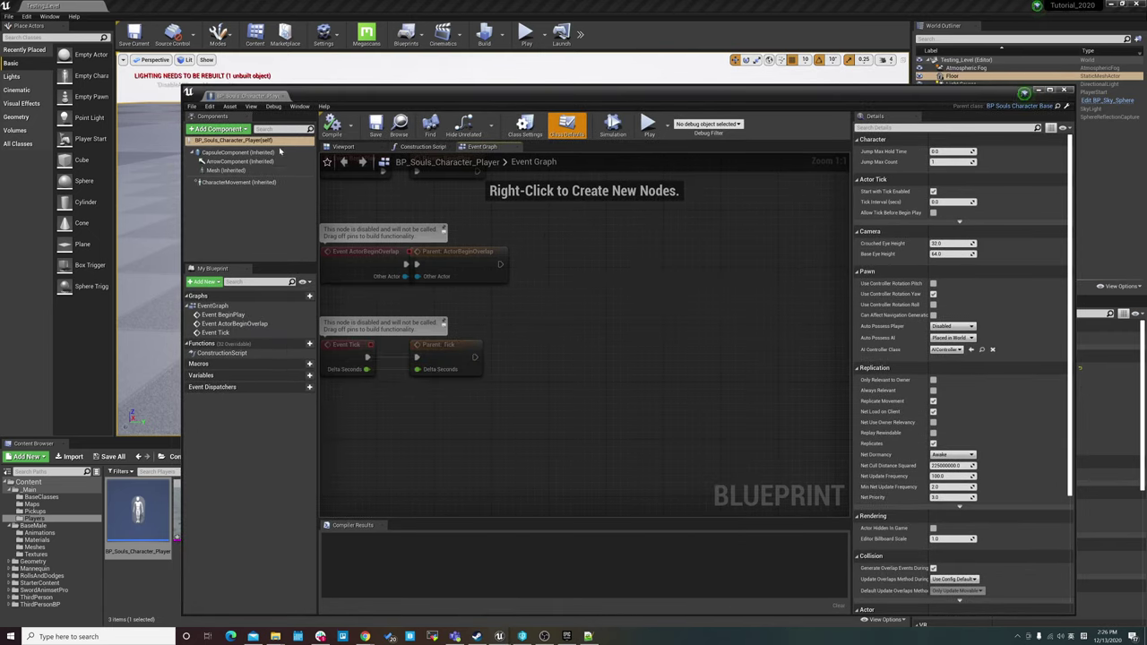
click(238, 152)
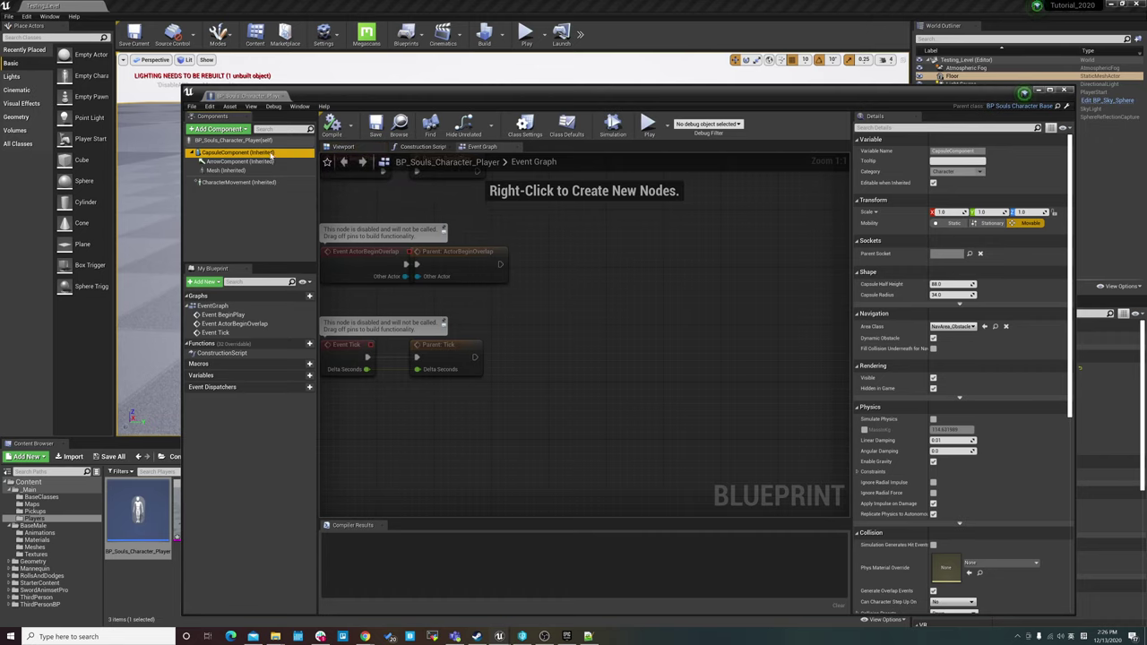
key(alt+Tab)
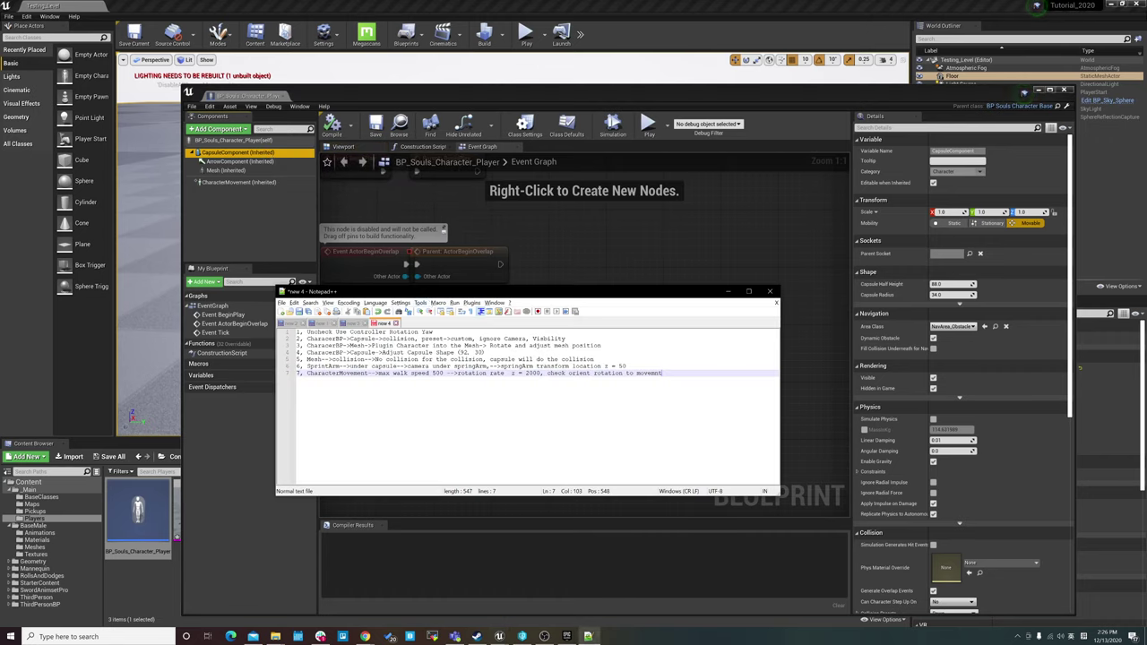
key(alt+Tab)
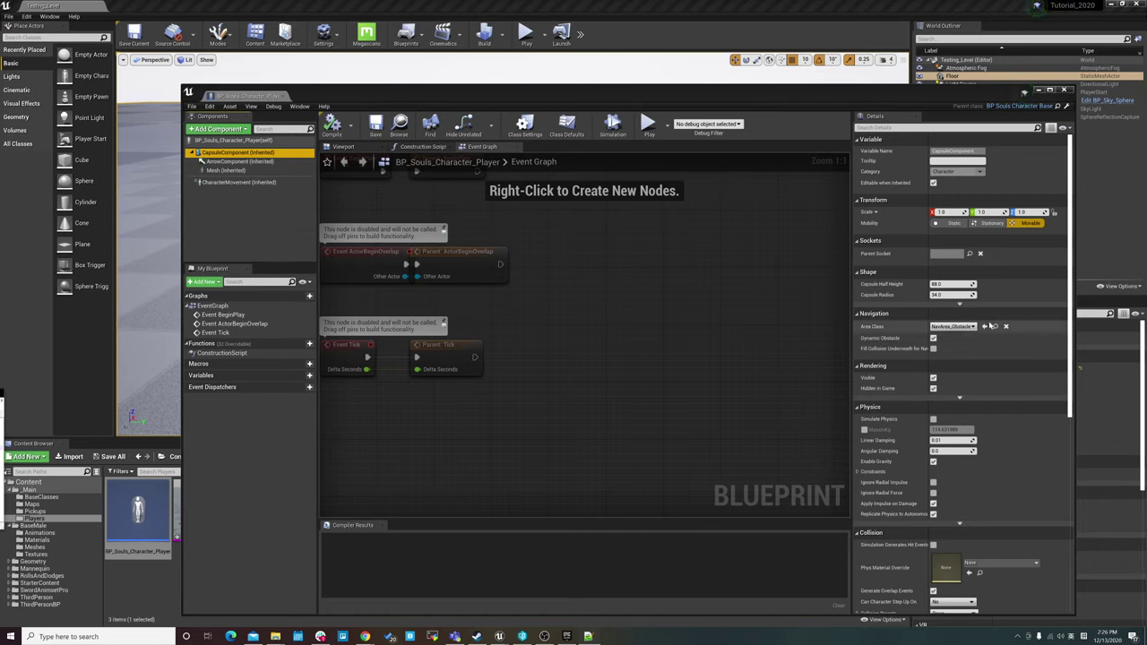
scroll(981, 321, down, 2)
scroll(969, 314, up, 2)
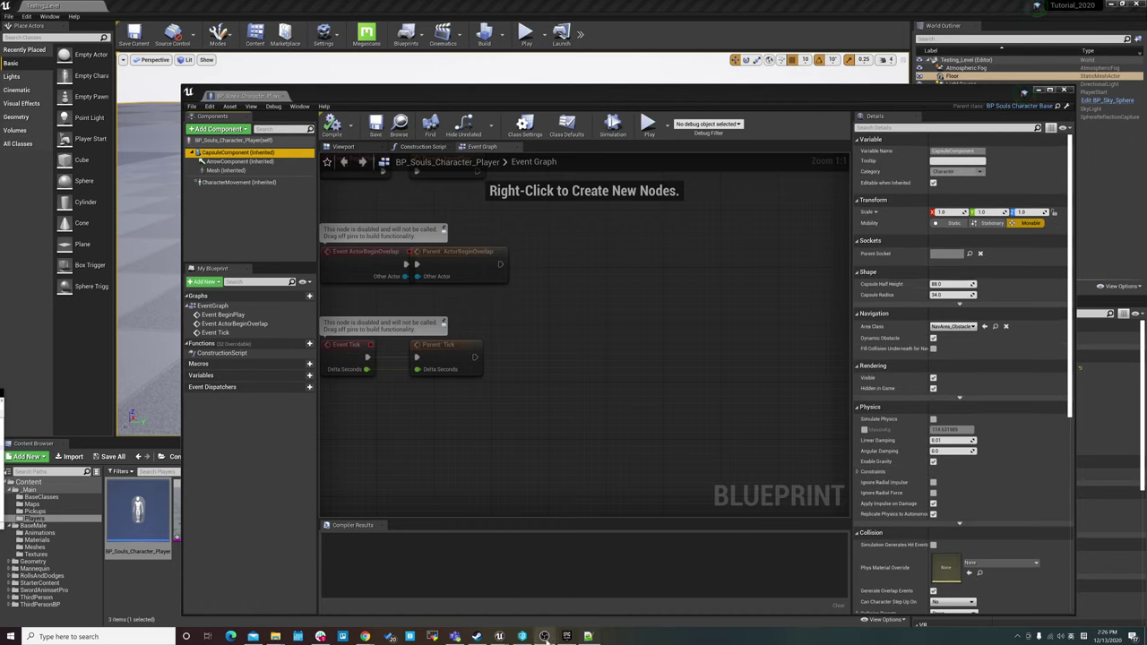
Uncheck Use Controller Rotation Yaw in Class Defaults, then reselect CapsuleComponent
click(544, 636)
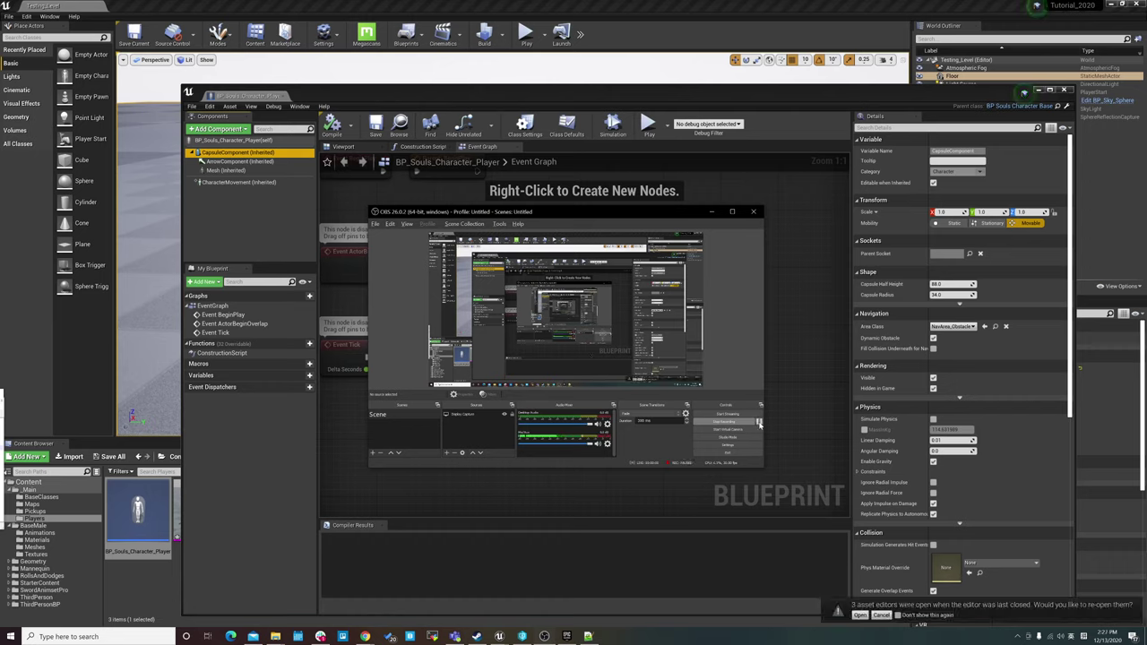
click(301, 255)
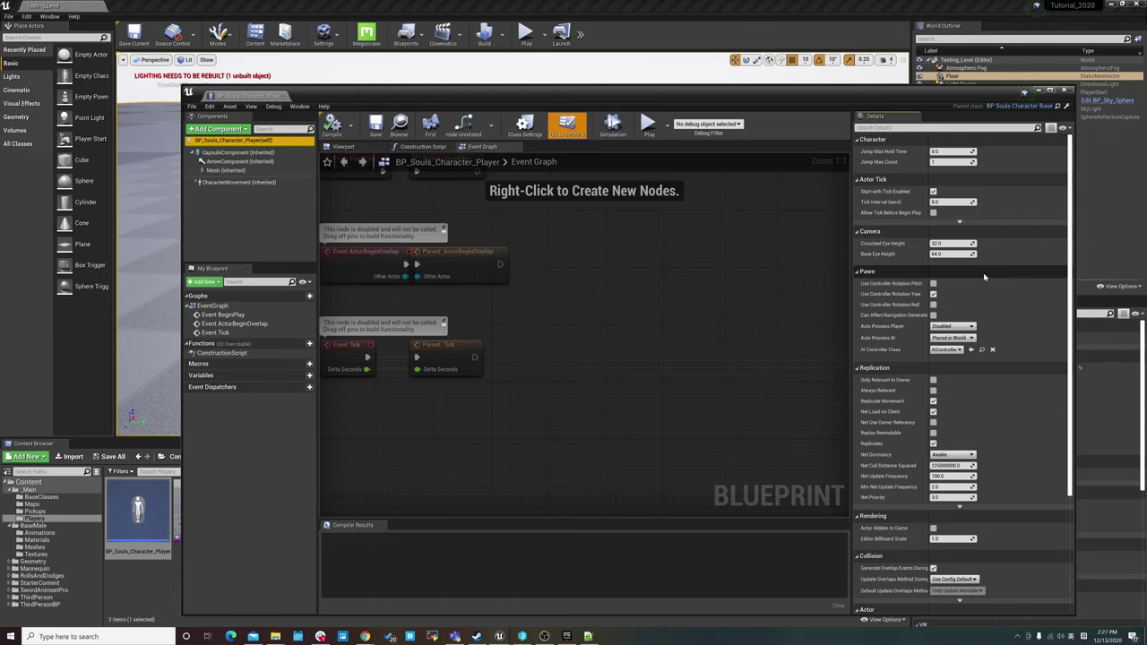
scroll(915, 281, down, 1)
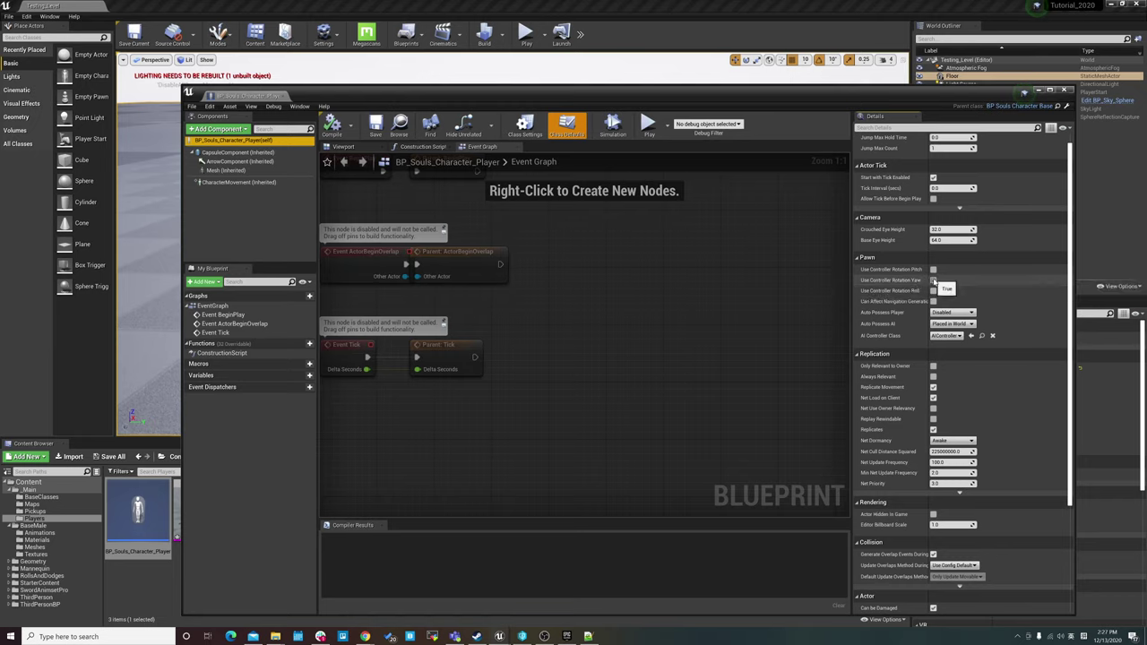
click(933, 279)
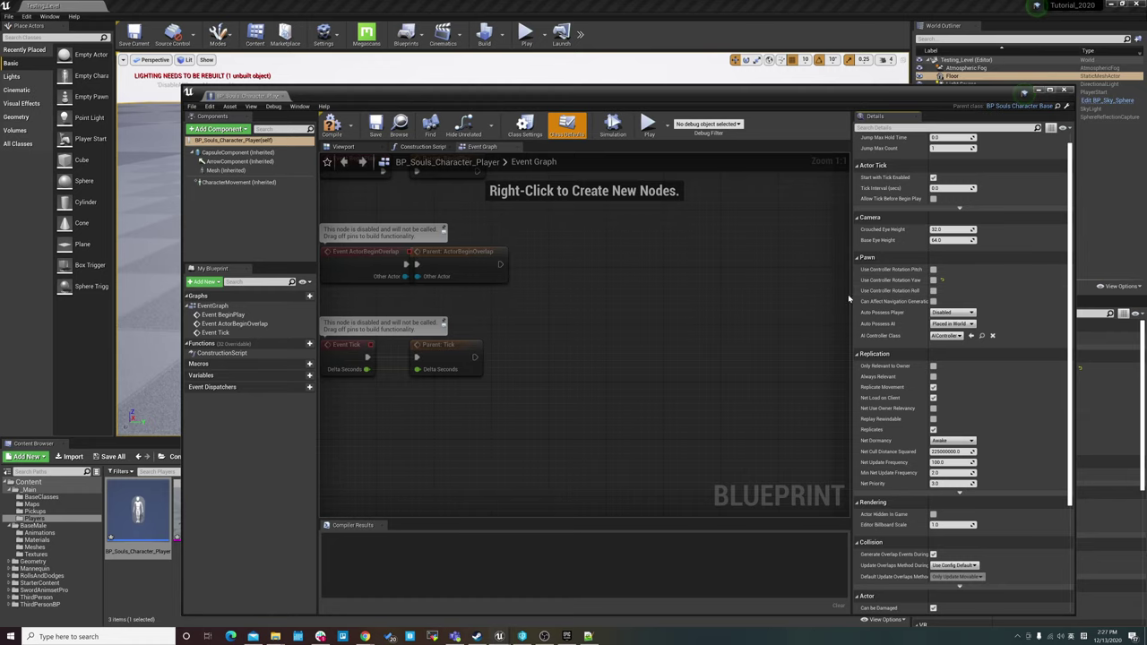
click(592, 636)
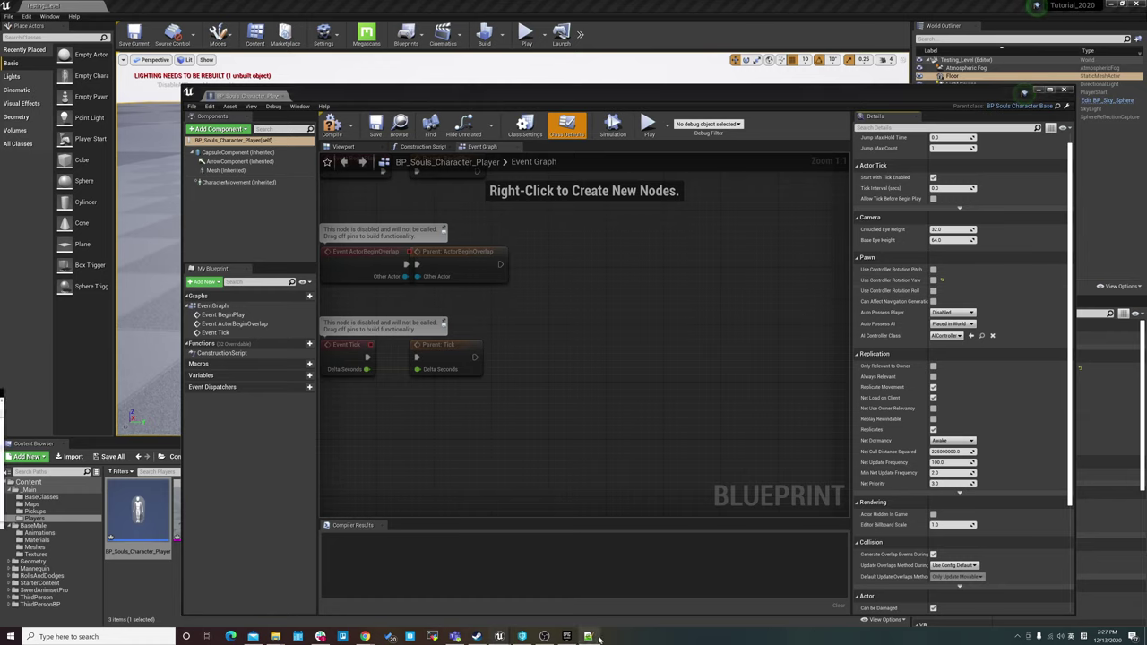
click(571, 134)
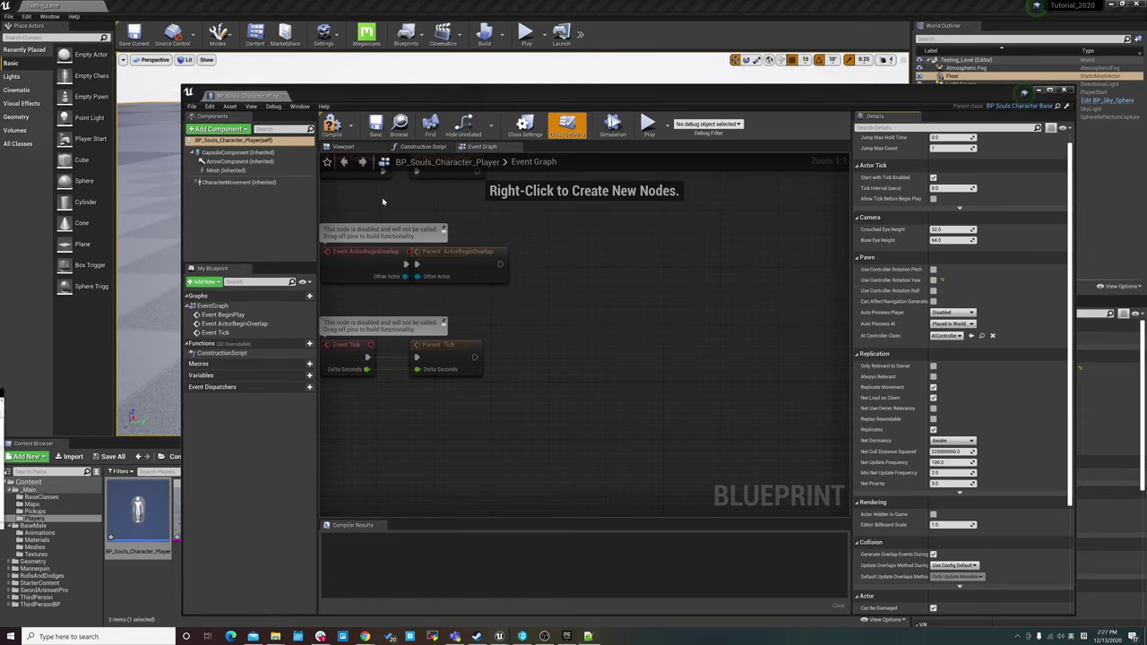
click(235, 152)
click(258, 140)
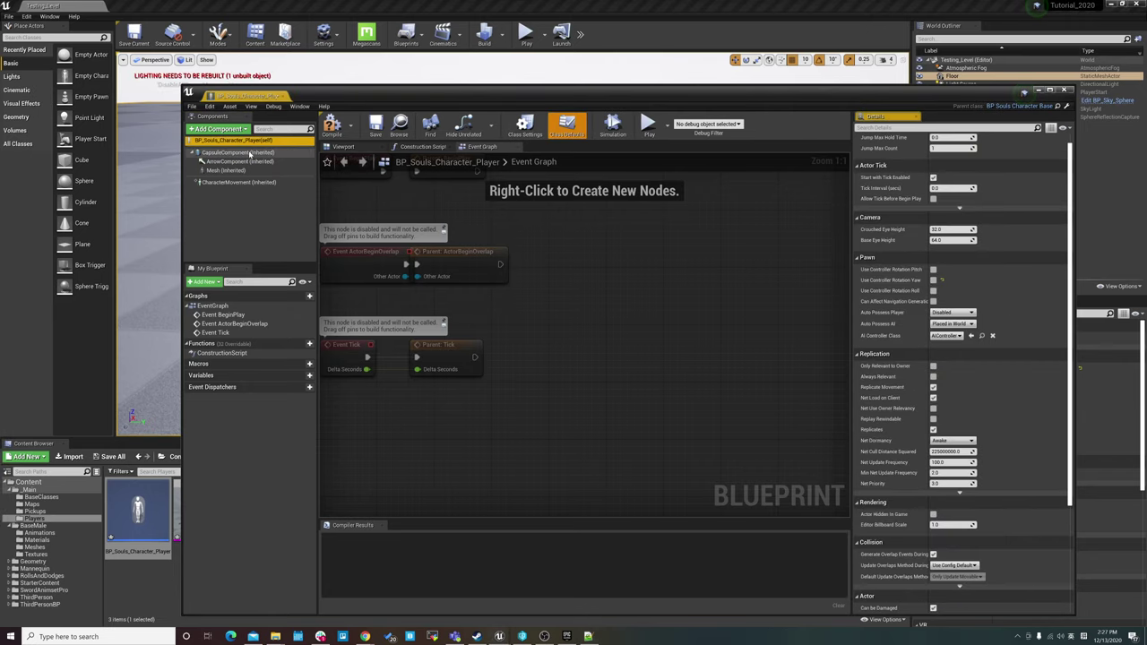
click(237, 153)
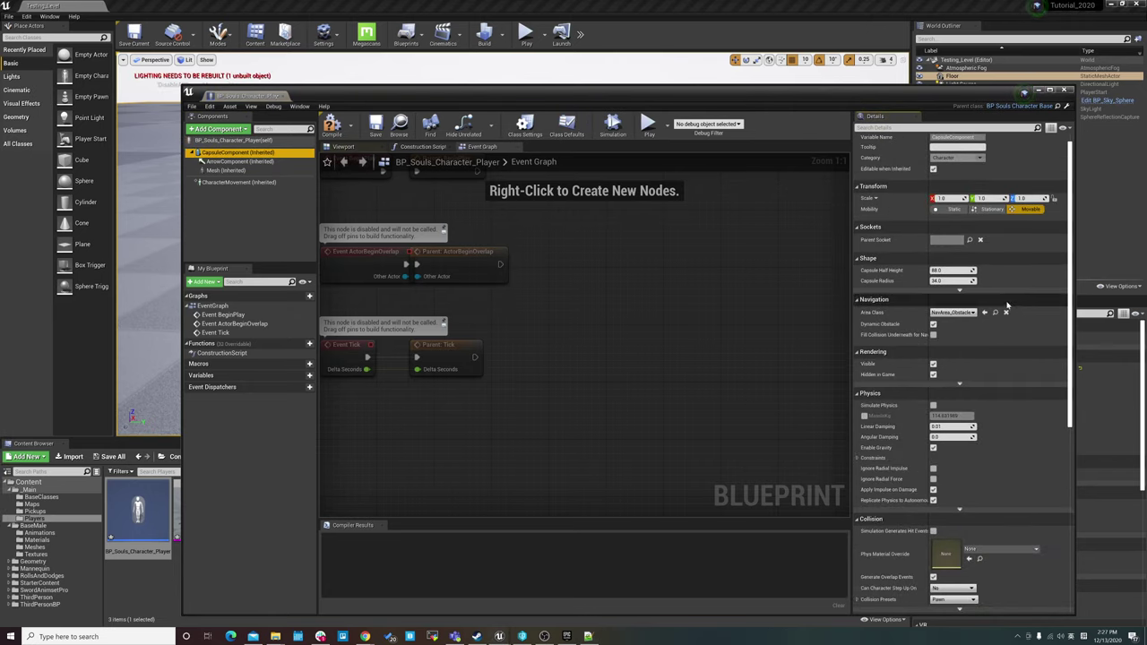
scroll(986, 299, up, 1)
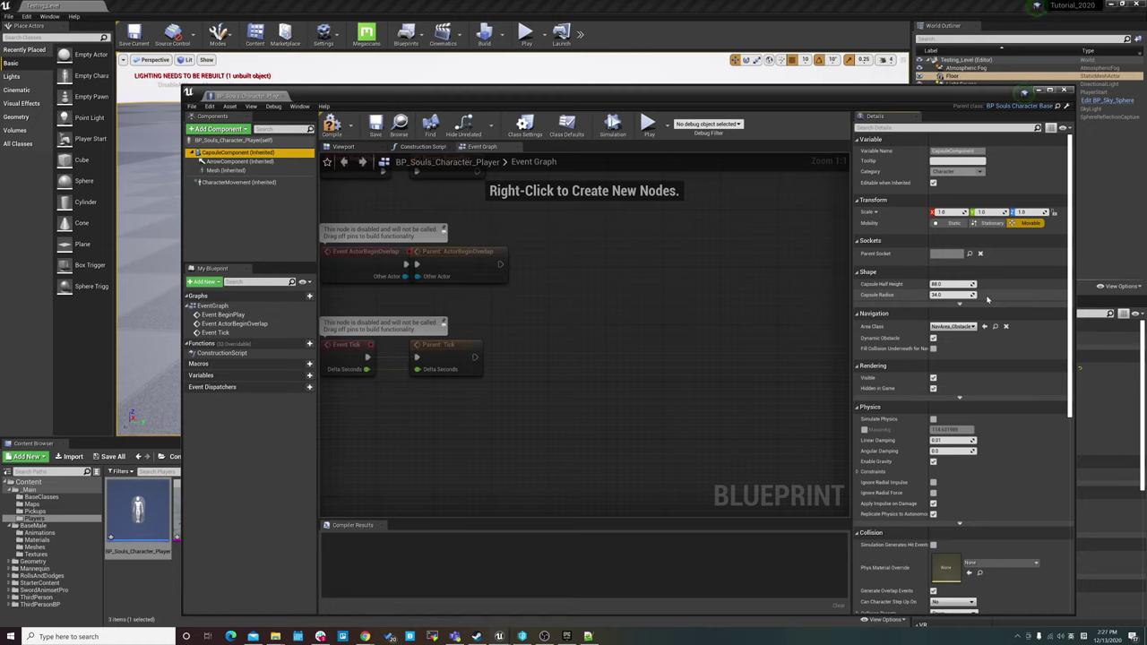
Set Capsule Half Height to 92 and Capsule Radius to 30 in the Shape details
click(948, 283)
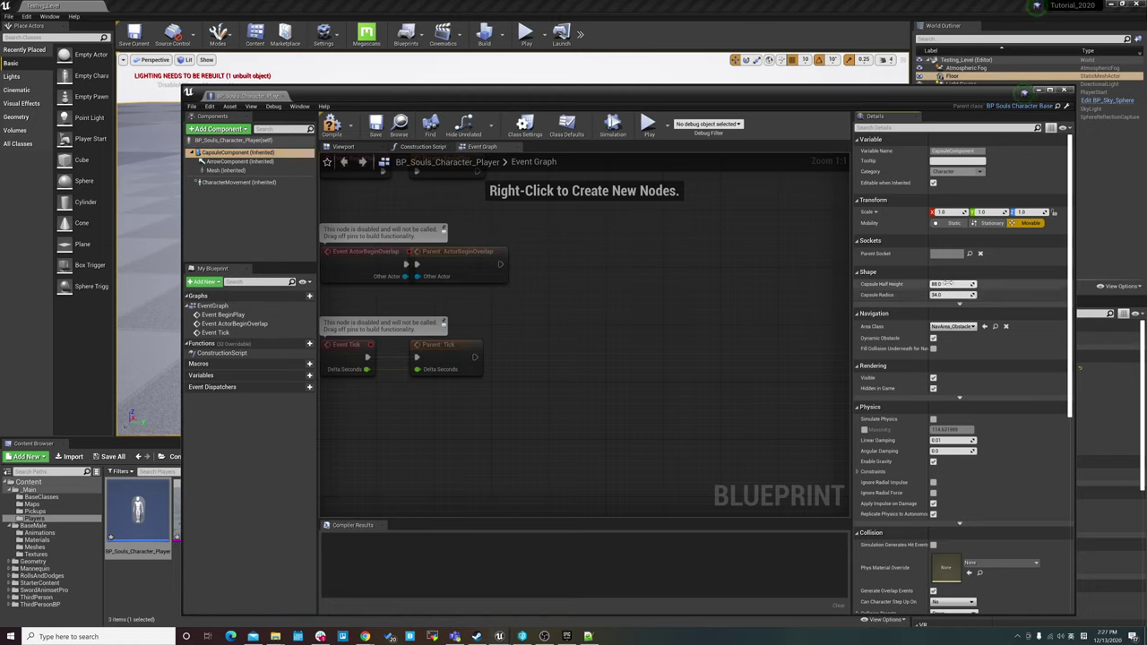
key(Return)
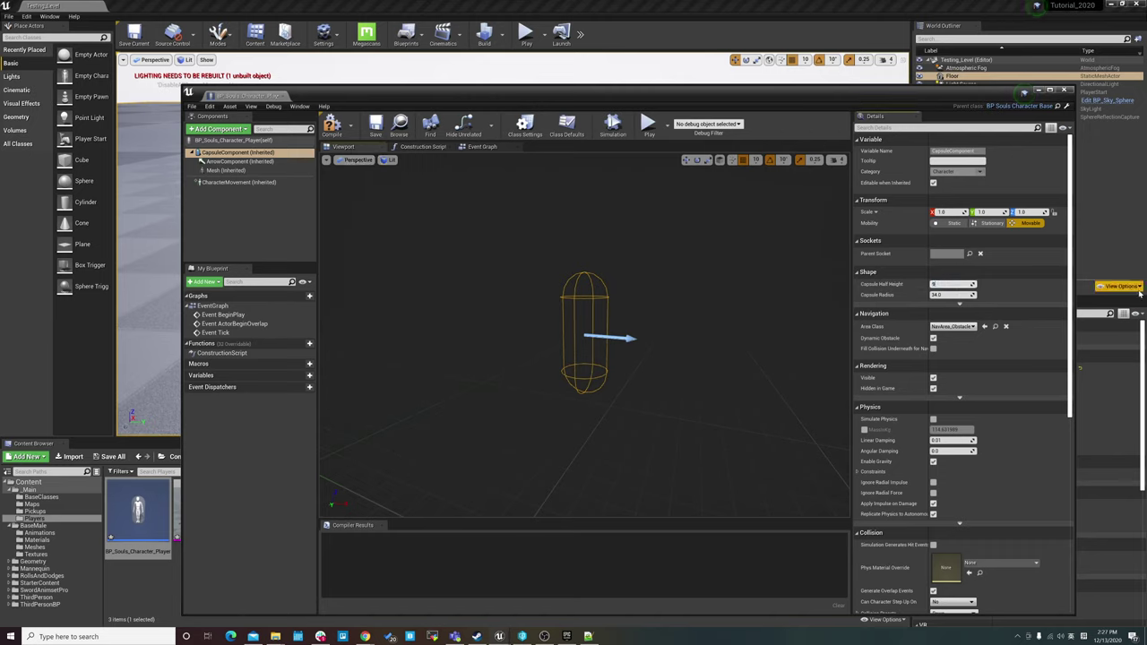
text(2)
key(Tab)
text(30)
key(Return)
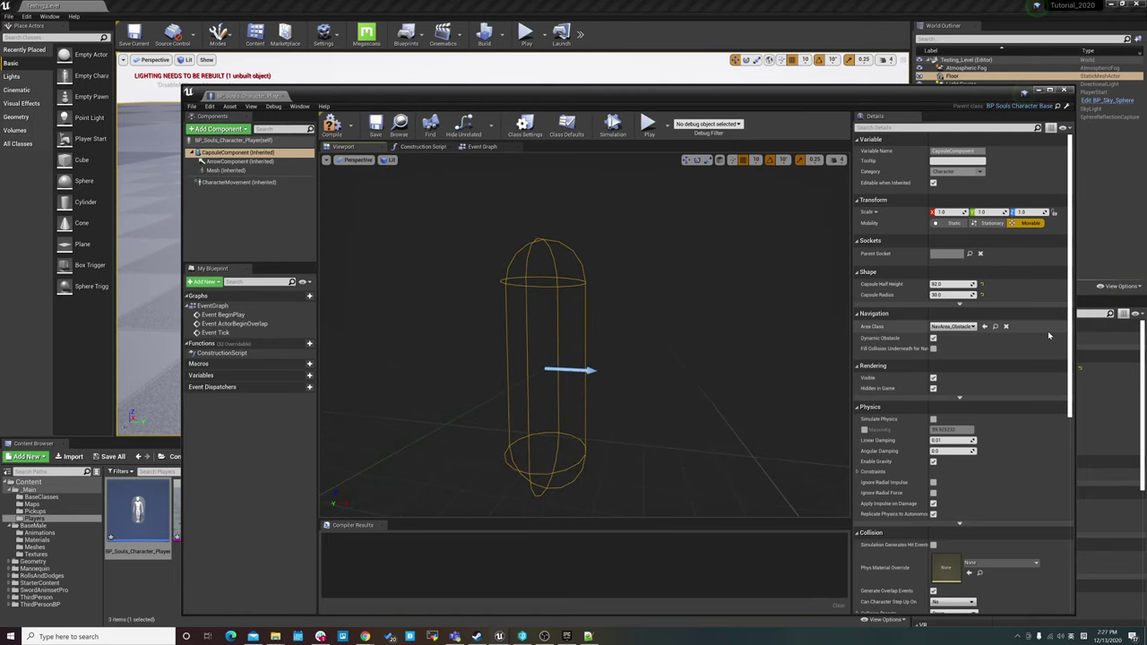
scroll(960, 412, down, 2)
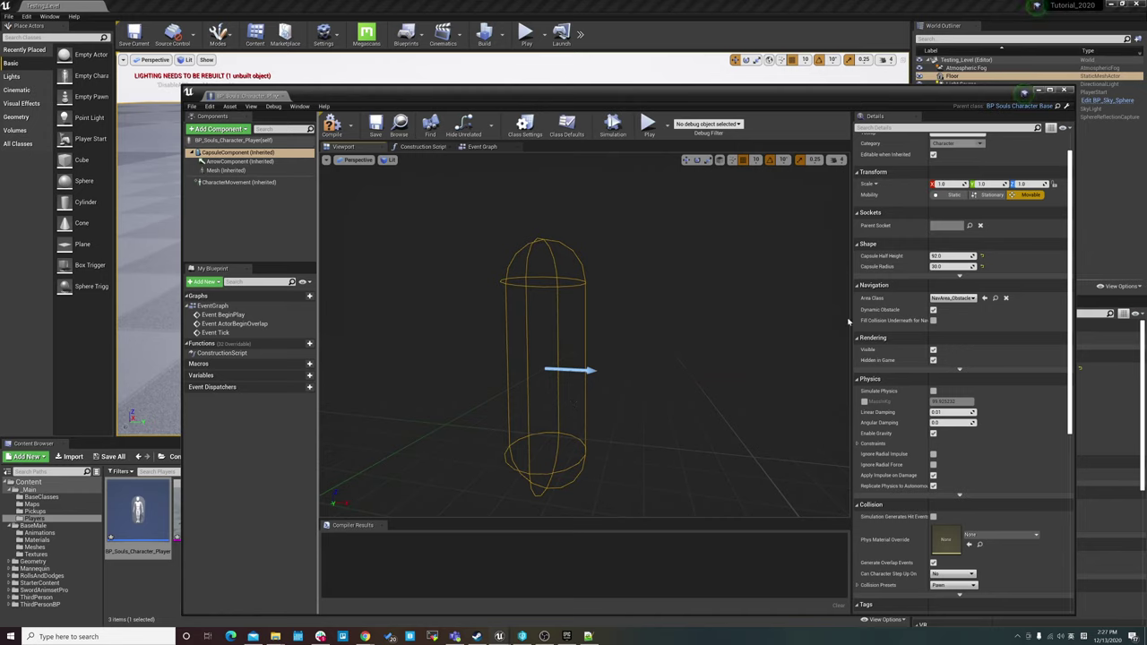
scroll(961, 391, down, 5)
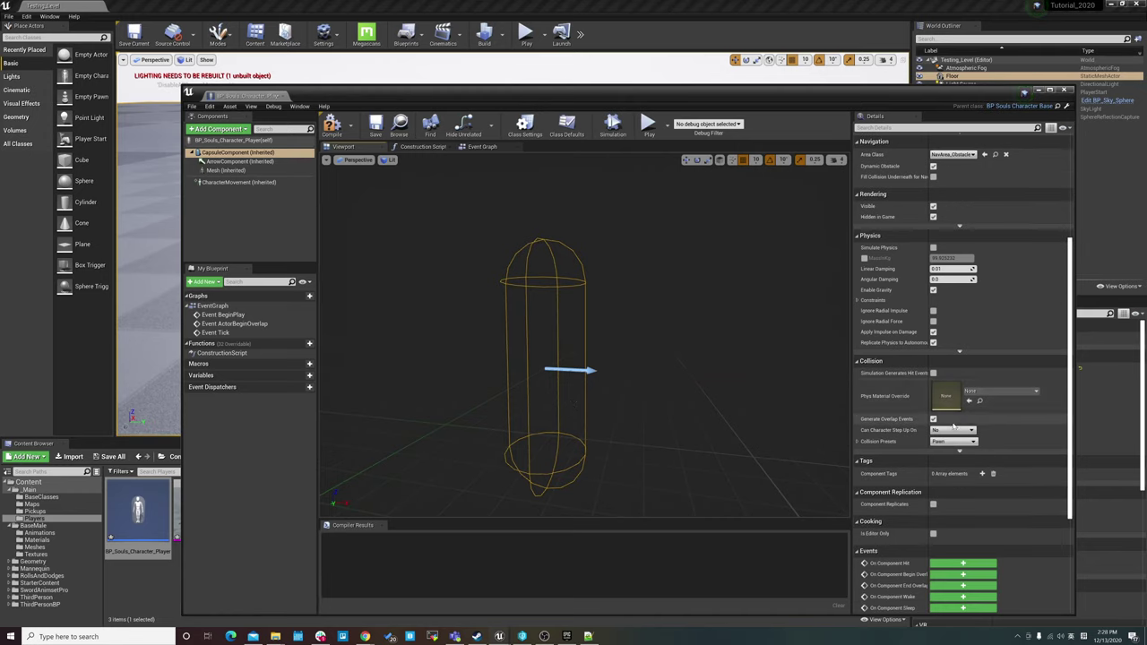
Switch the capsule's collision preset to Custom
click(858, 443)
click(958, 443)
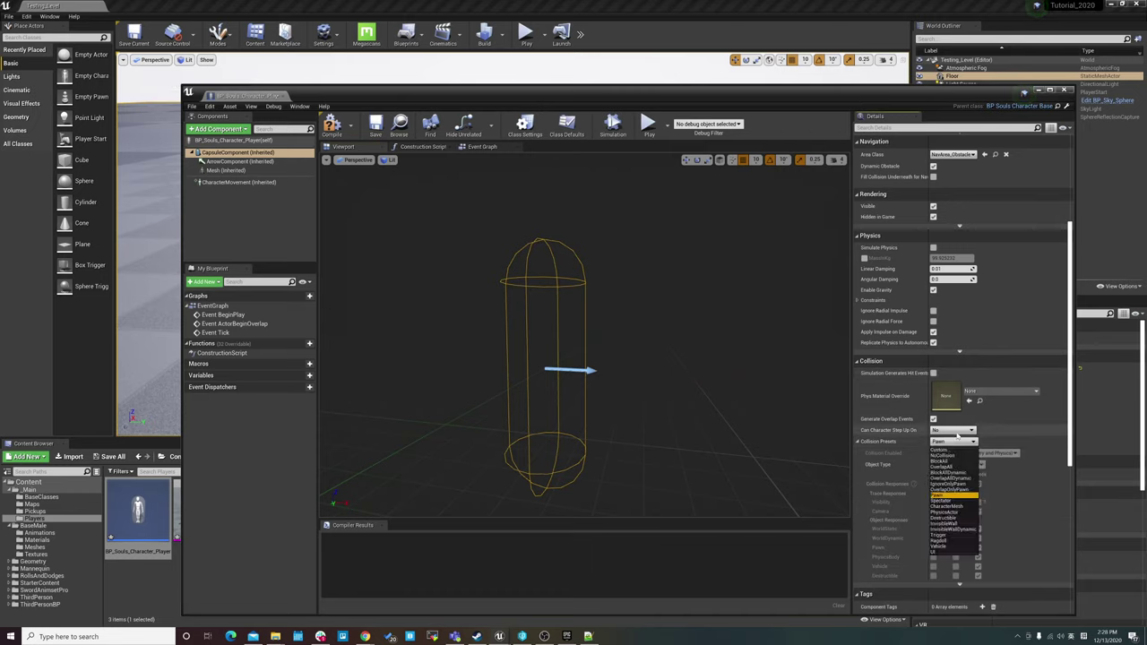
click(954, 450)
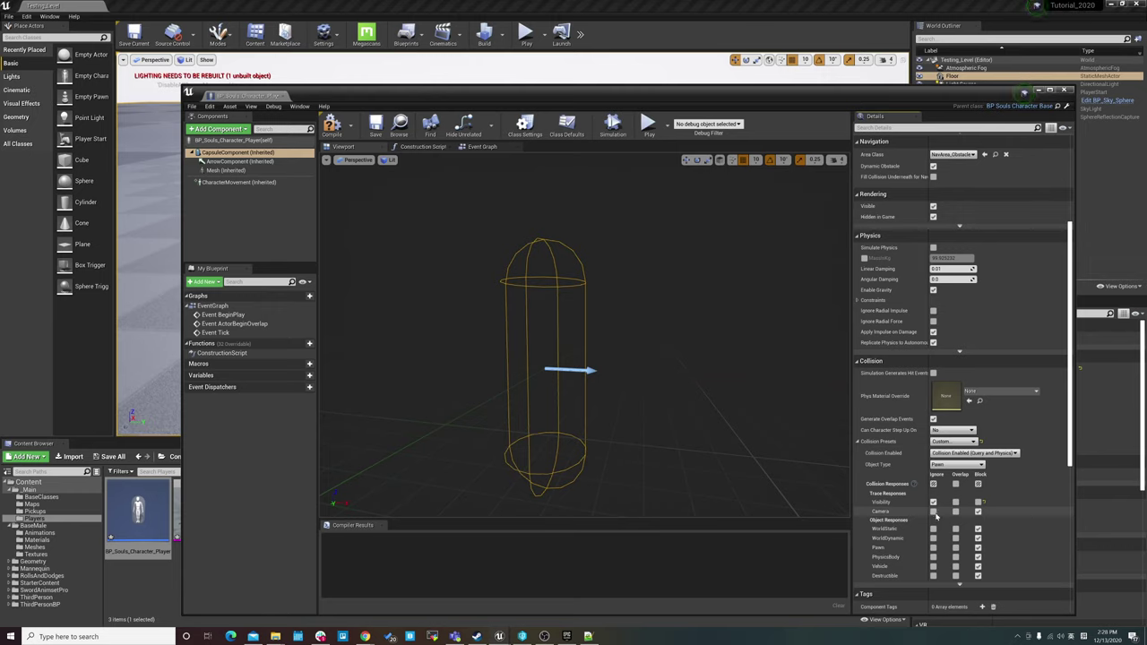
Save and compile the player blueprint, then reselect CapsuleComponent
click(375, 133)
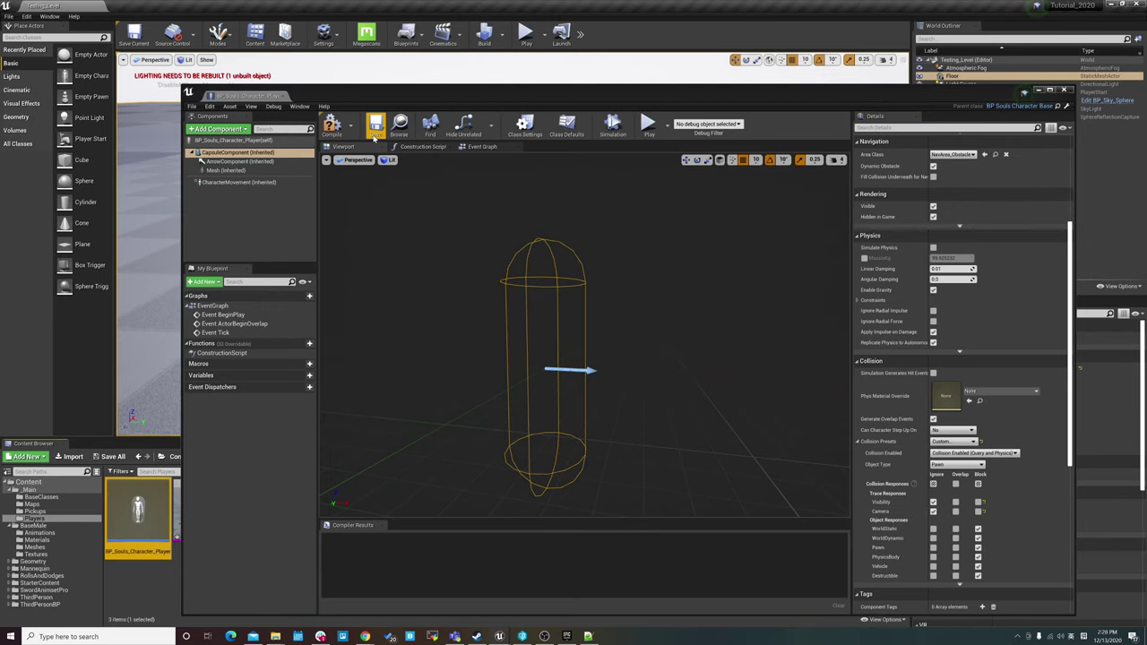
click(332, 125)
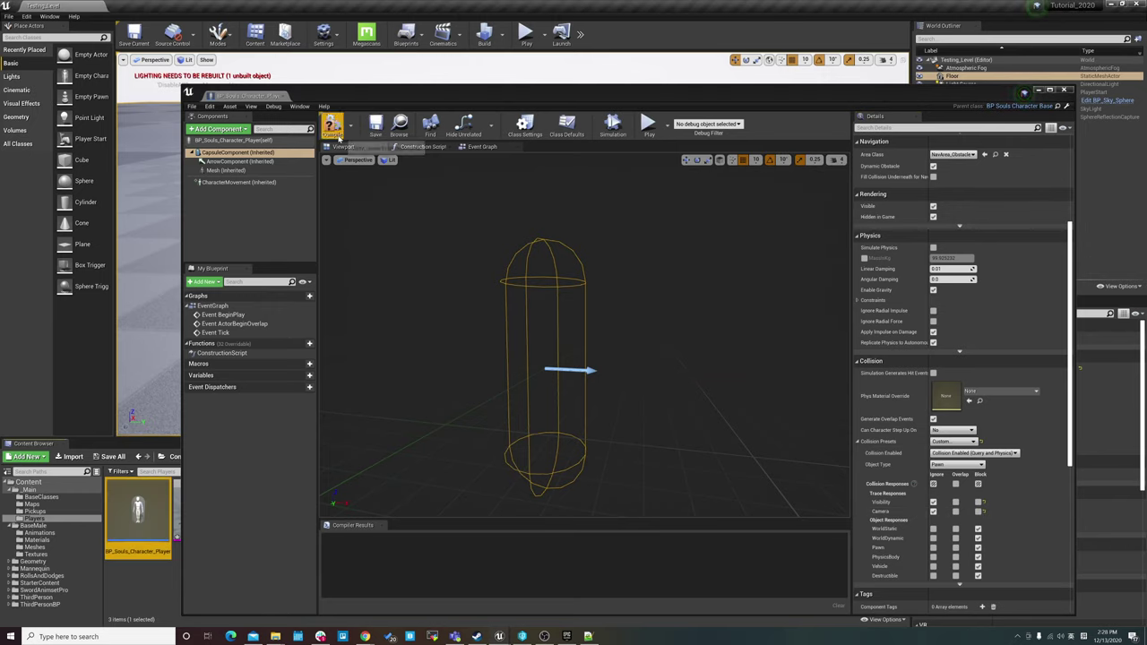
click(235, 153)
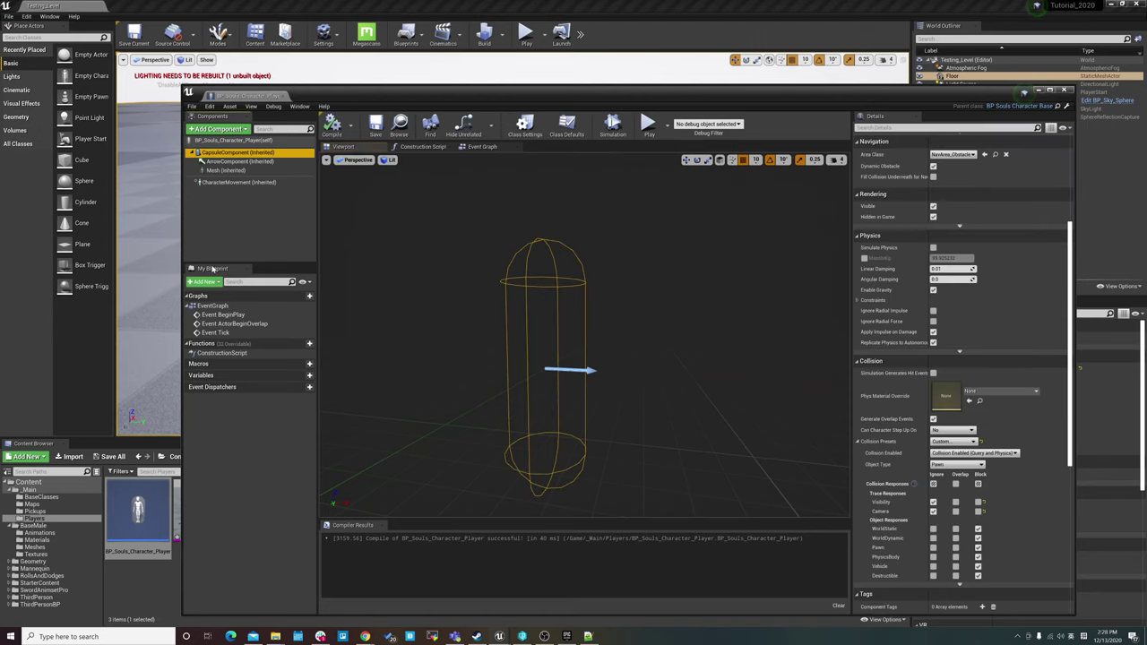
Assign SK_BaseMale to the inherited Mesh component and frame the figure in the viewport
click(226, 171)
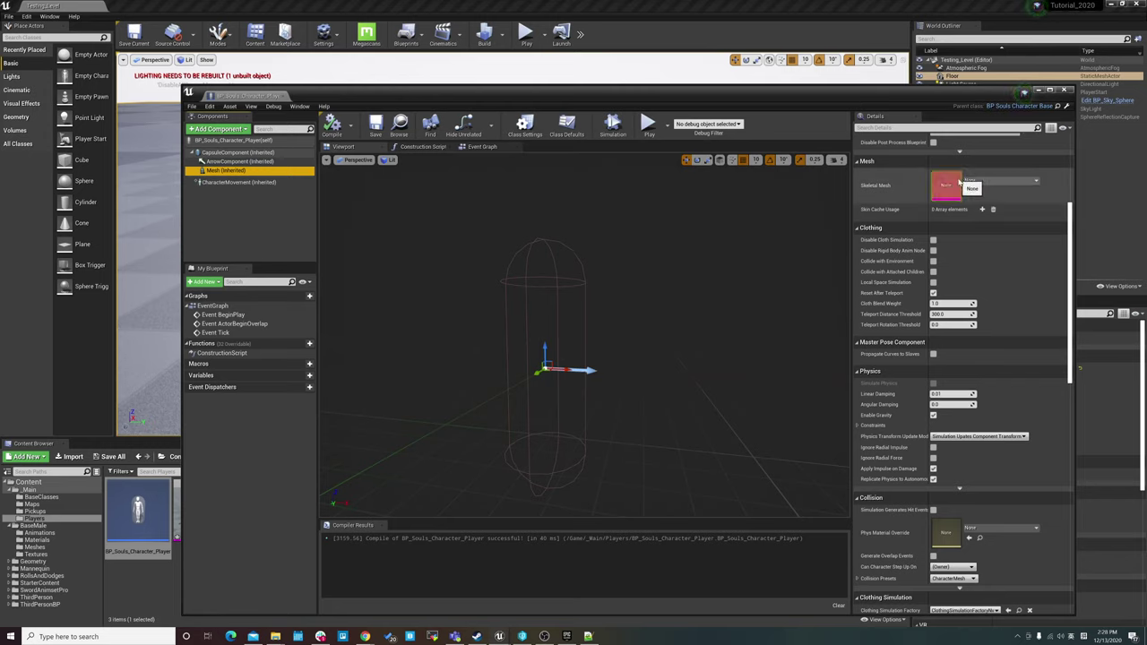
click(978, 182)
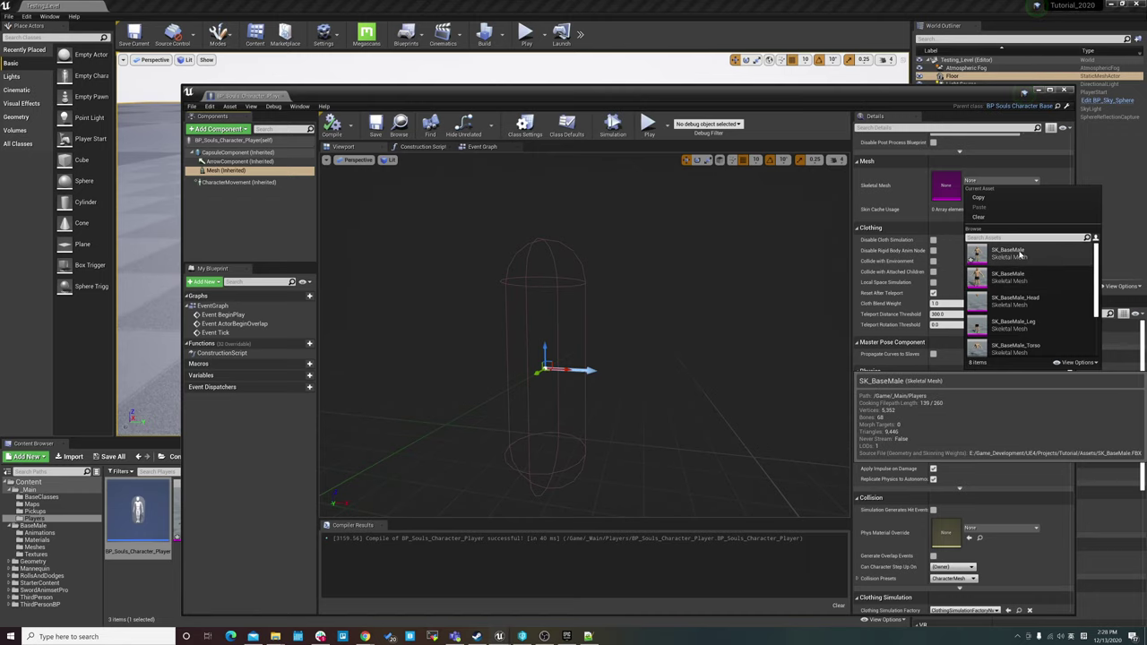
click(1020, 255)
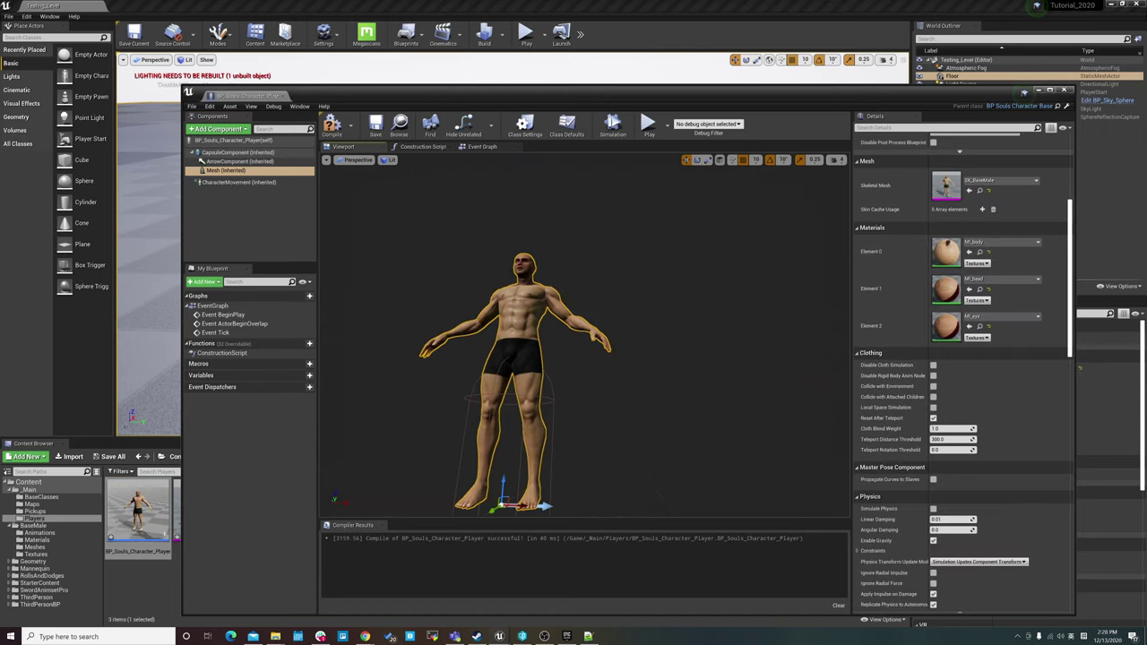
scroll(515, 332, down, 10)
scroll(515, 332, up, 3)
scroll(516, 331, down, 3)
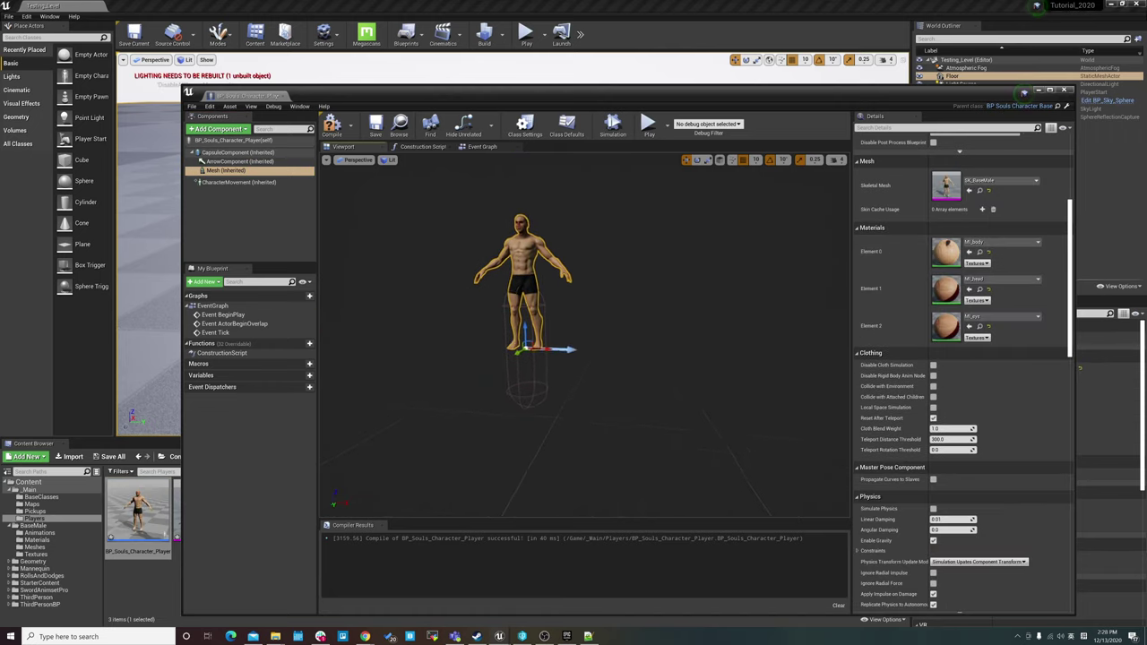
scroll(515, 332, up, 1)
mouse_move(515, 332)
middle_down()
mouse_move(545, 338)
mouse_move(548, 404)
middle_up()
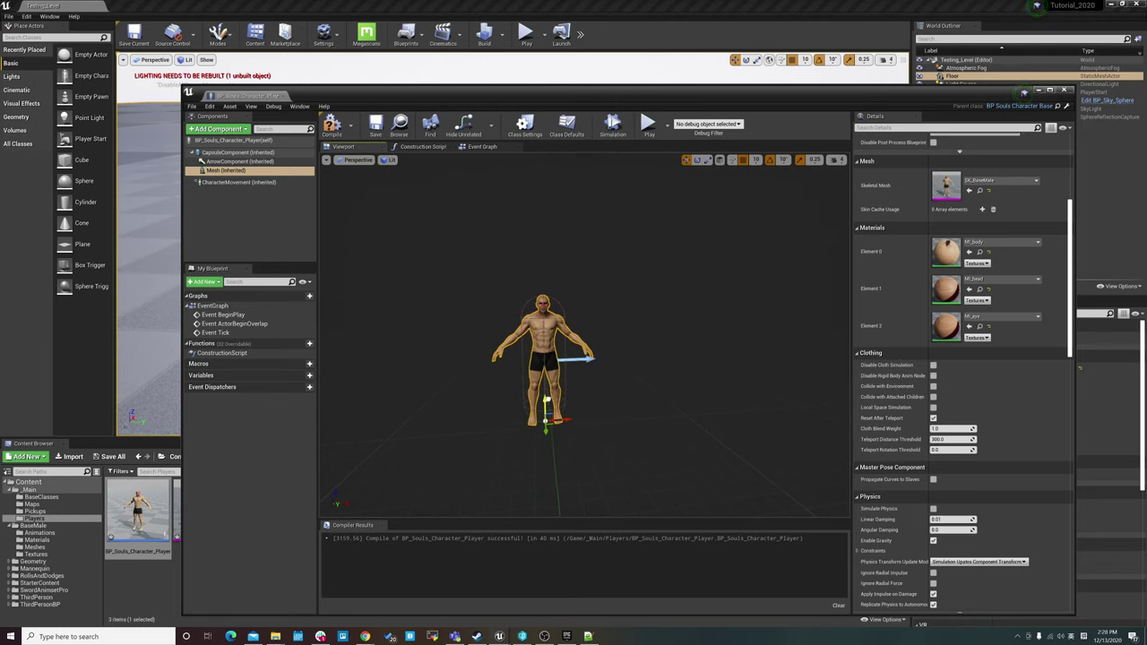
scroll(548, 403, up, 2)
scroll(549, 403, up, 2)
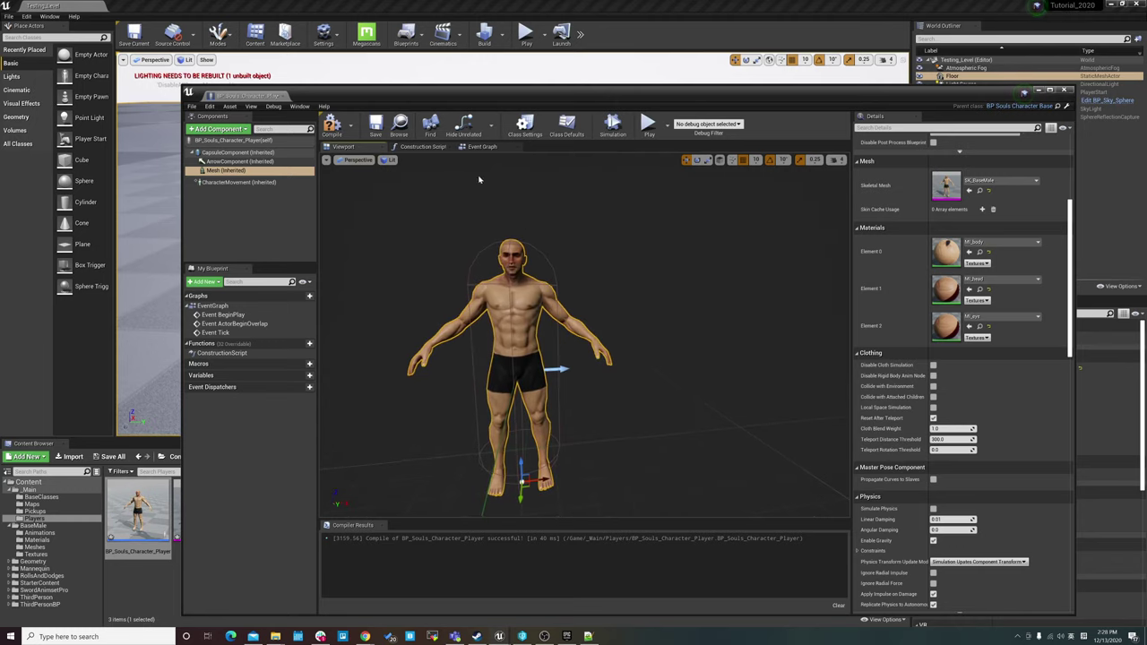
click(351, 161)
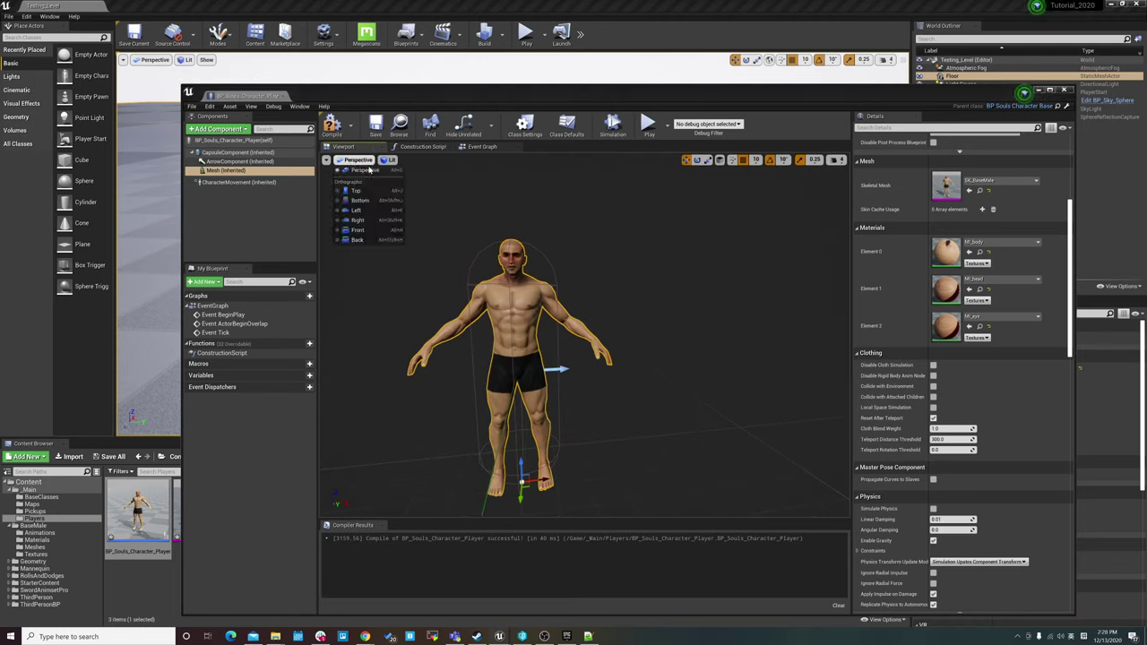
In Left view, with grid snap off, lower the mesh so its feet meet the capsule bottom
click(367, 212)
scroll(607, 366, up, 3)
scroll(536, 338, up, 3)
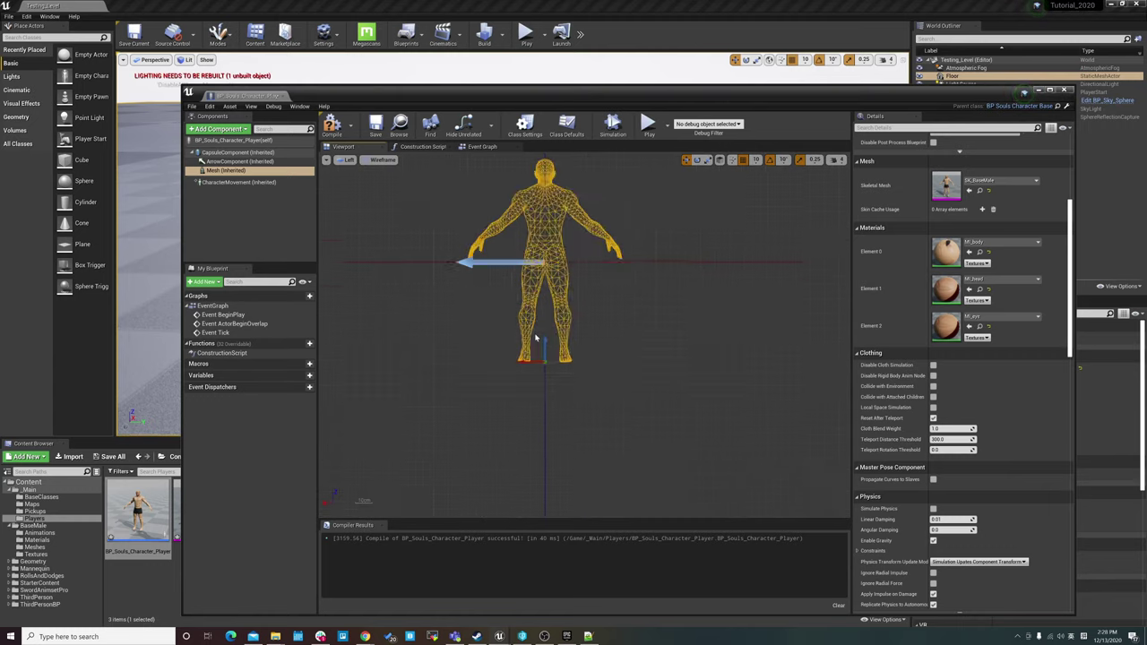
scroll(553, 338, up, 3)
scroll(543, 378, up, 2)
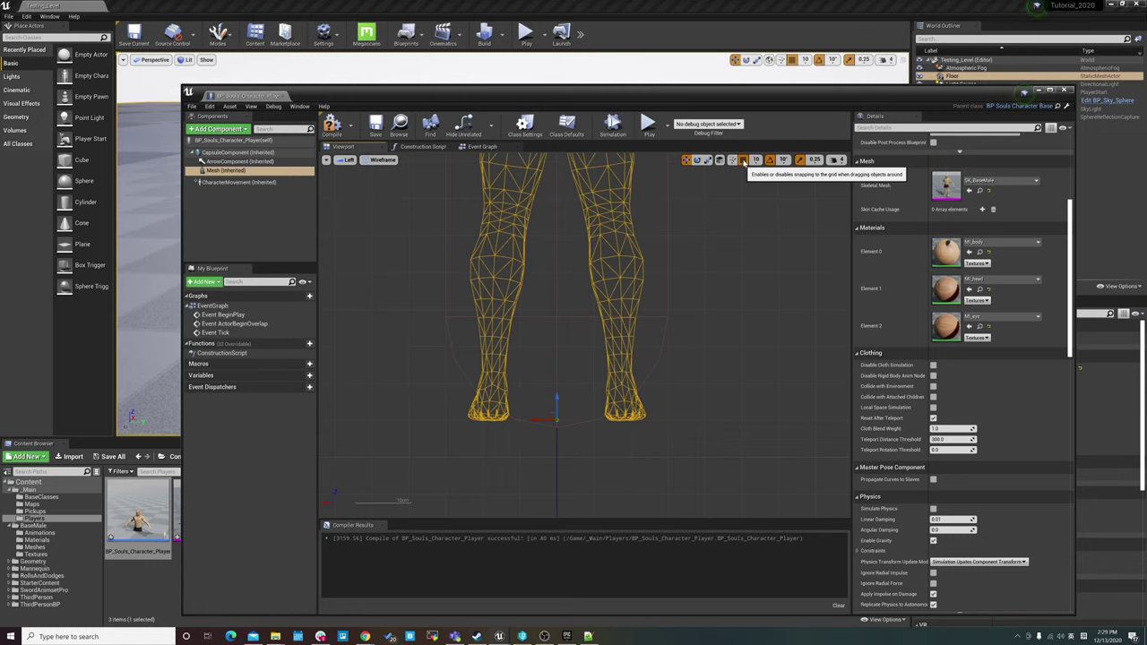
click(743, 161)
drag(550, 401, 557, 405)
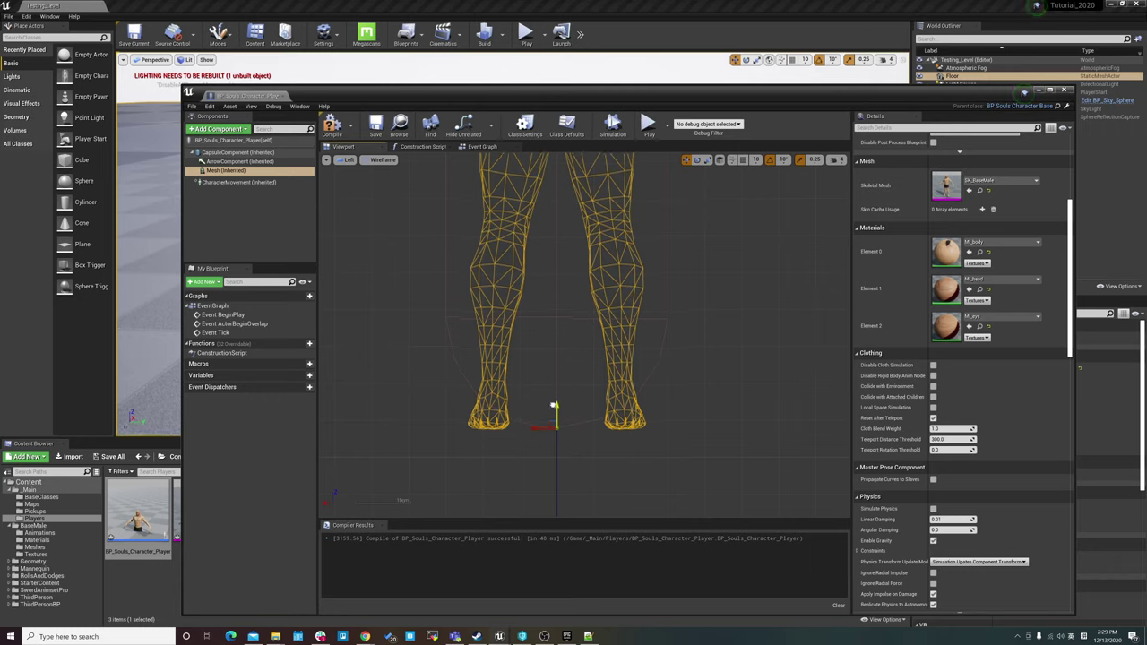
click(743, 160)
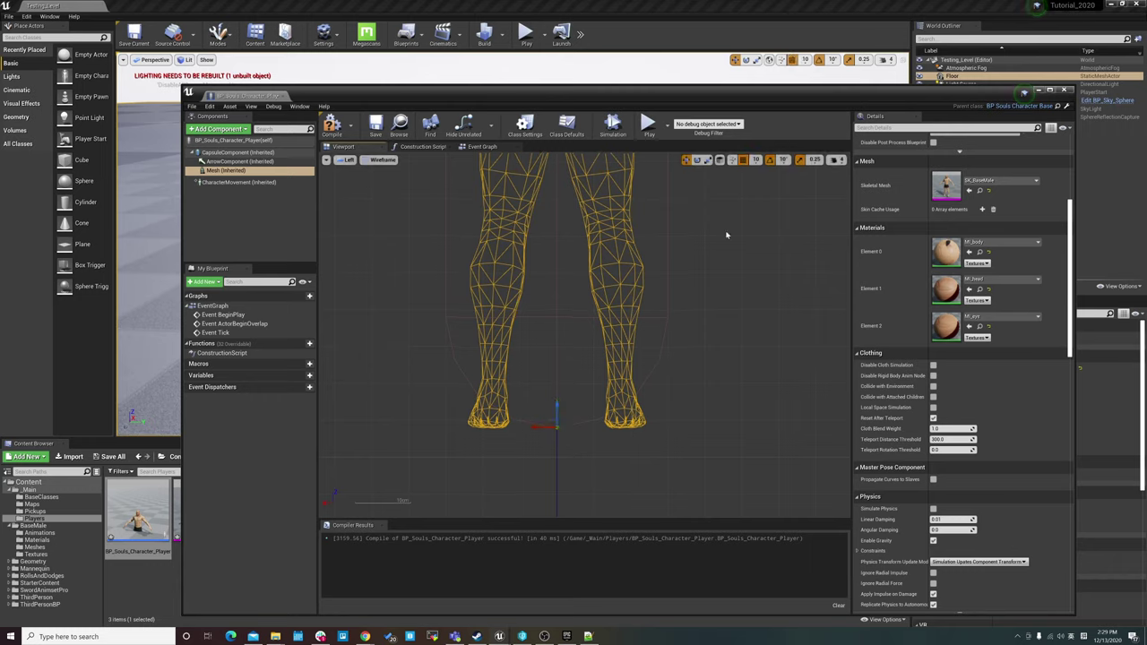
Recompile the Blueprint and return the viewport to Perspective
click(331, 125)
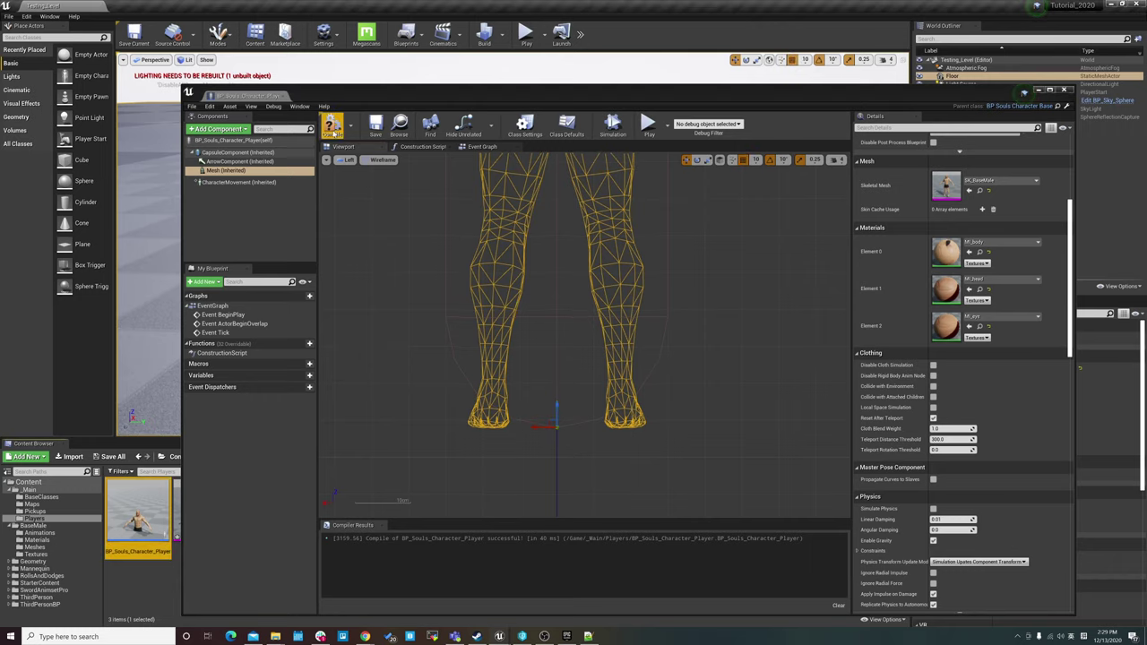
click(346, 159)
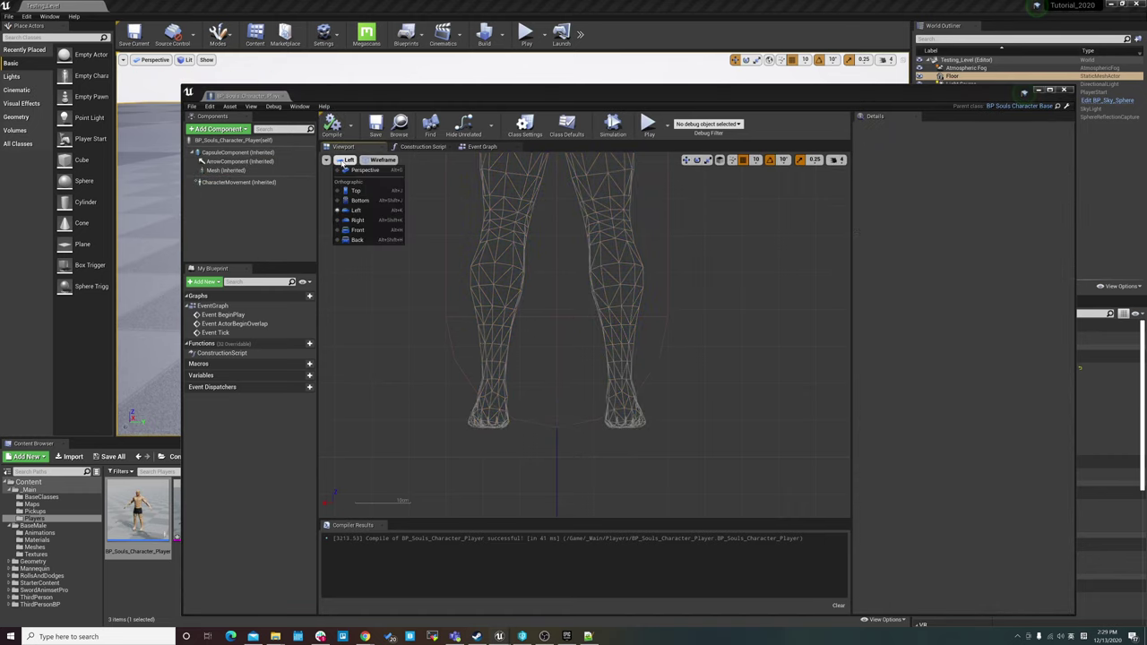
click(363, 167)
drag(572, 320, 645, 312)
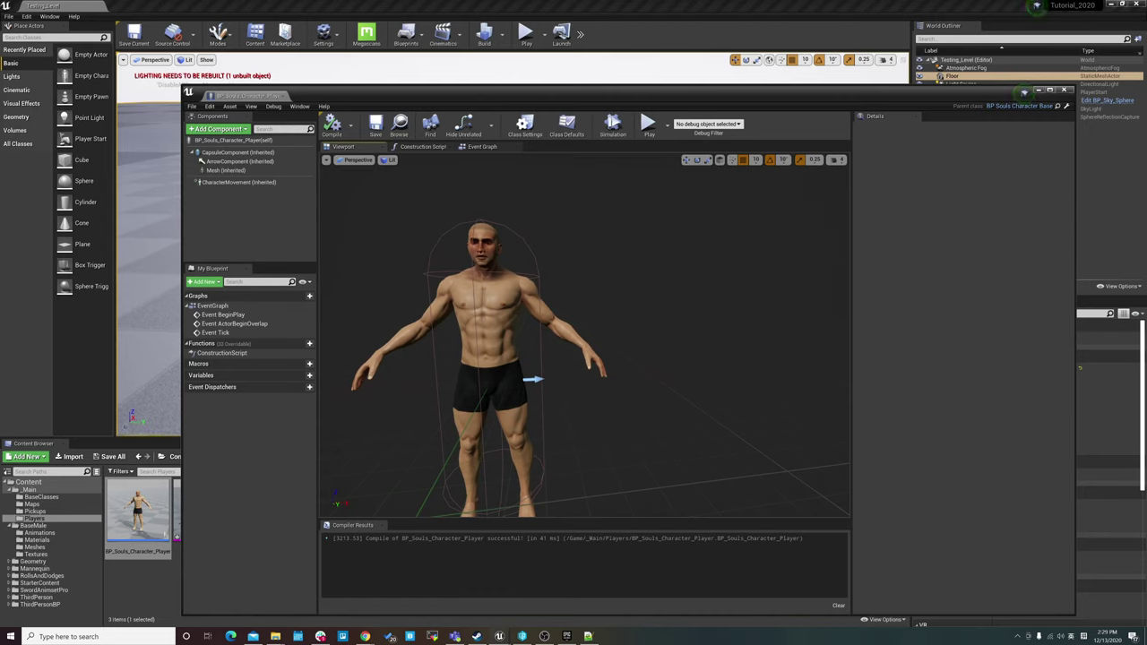
Refocus the Blueprint editor and select the Mesh component to review its Details
click(1024, 92)
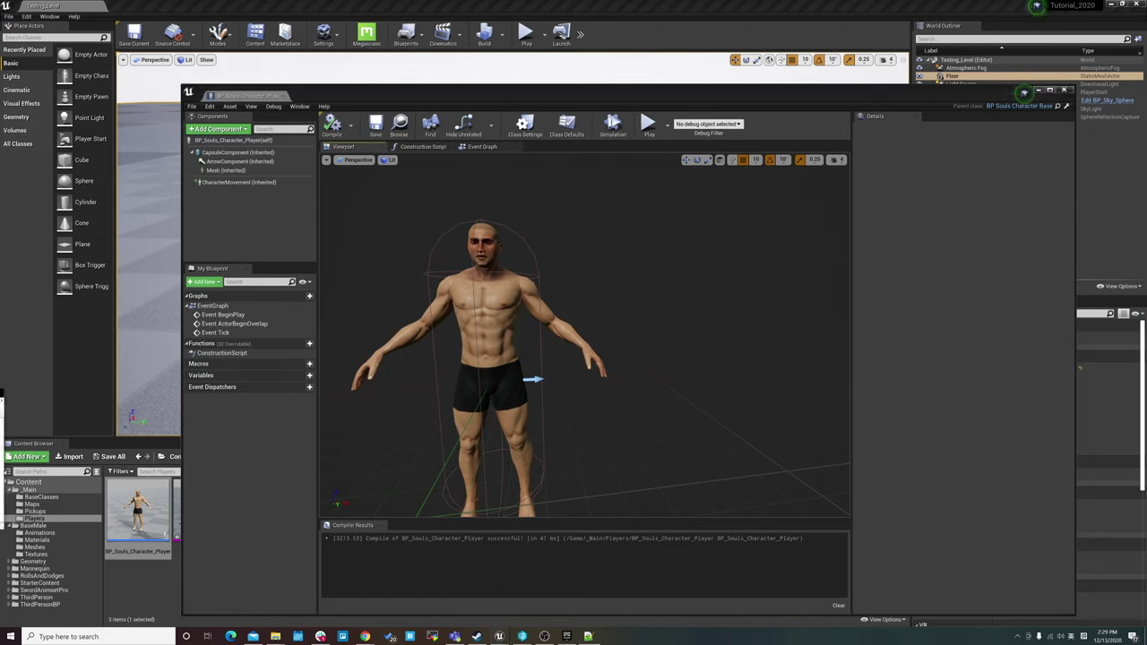
click(225, 170)
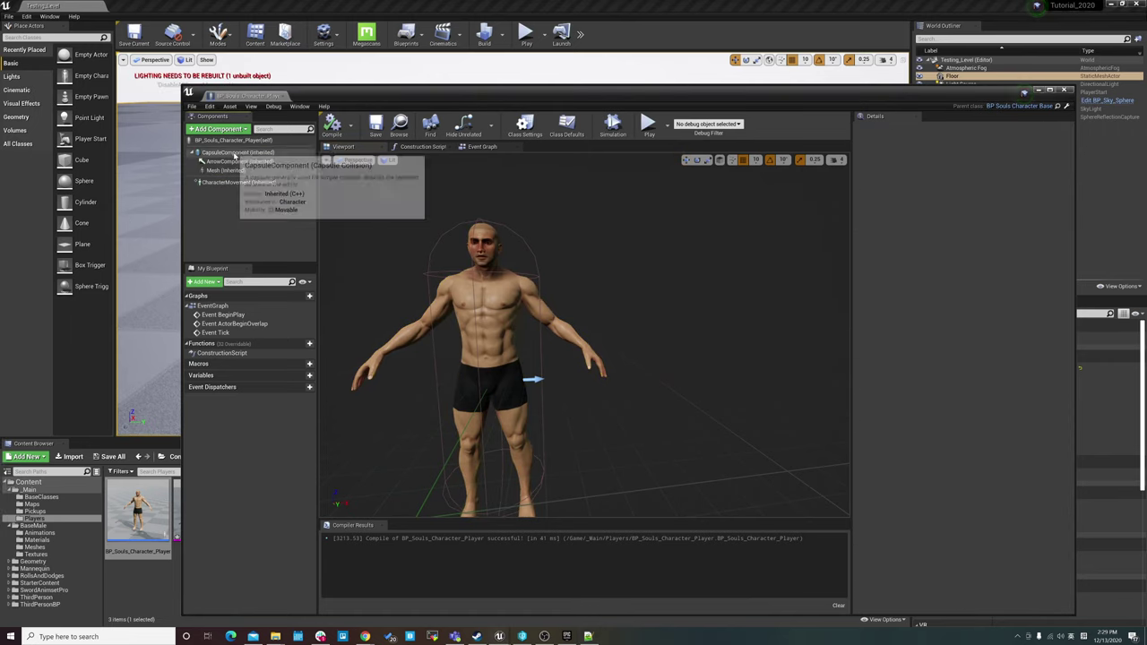
click(238, 152)
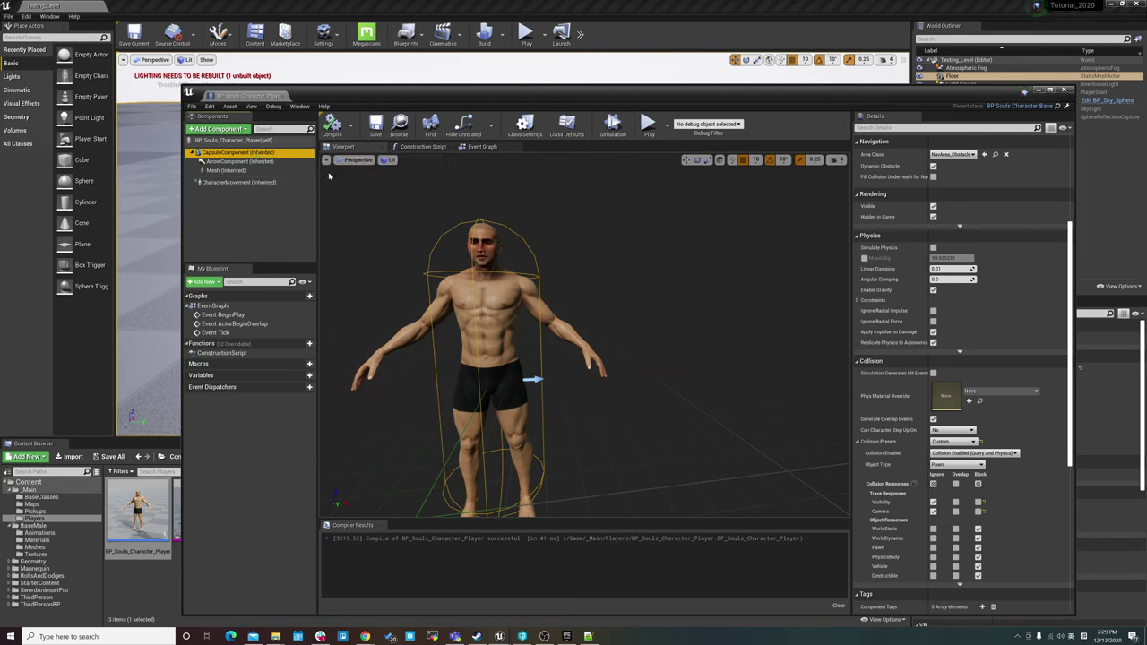
click(226, 171)
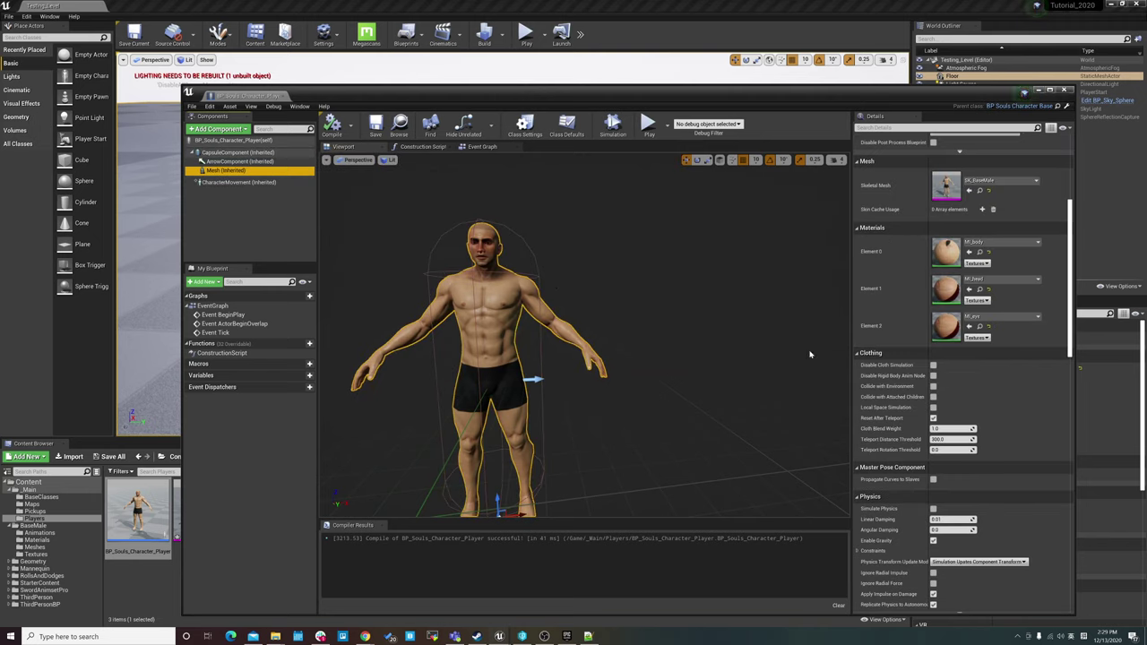
scroll(932, 376, down, 3)
scroll(932, 381, down, 3)
scroll(936, 385, down, 4)
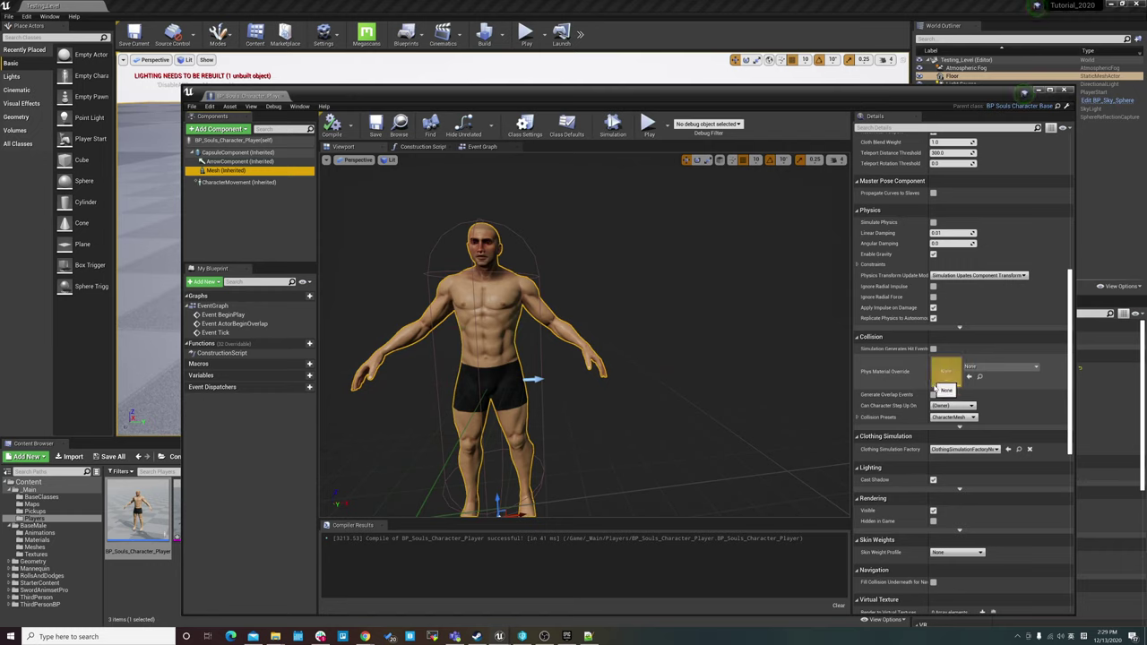
scroll(927, 409, down, 1)
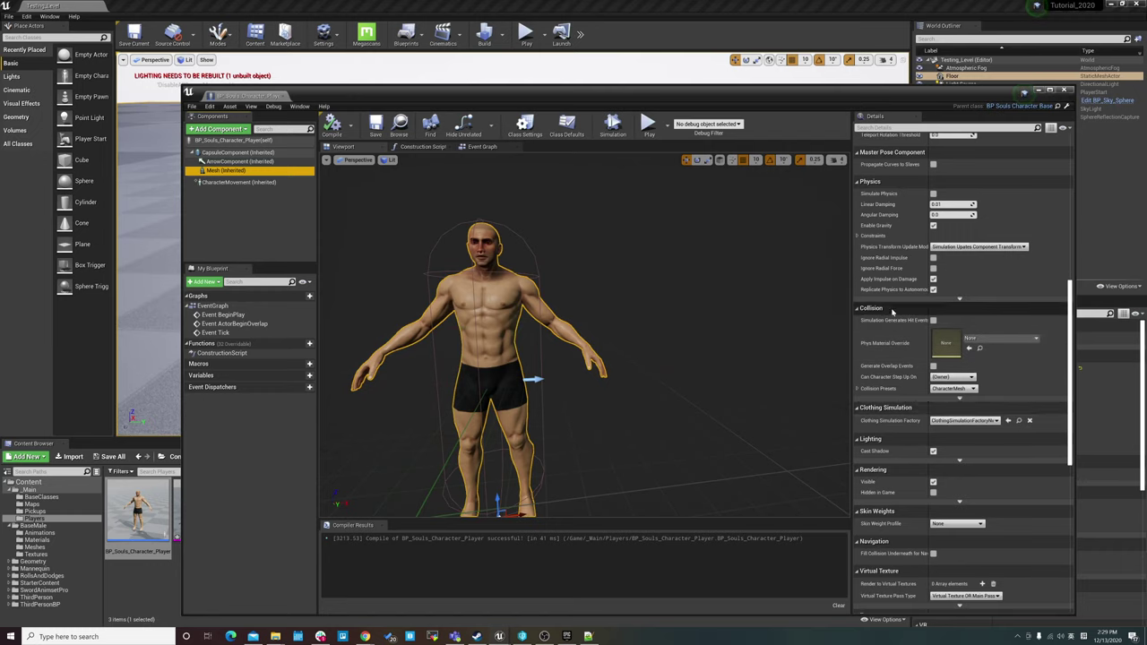
Look through the mesh's step-up and collision preset options without changing them
click(953, 378)
click(952, 396)
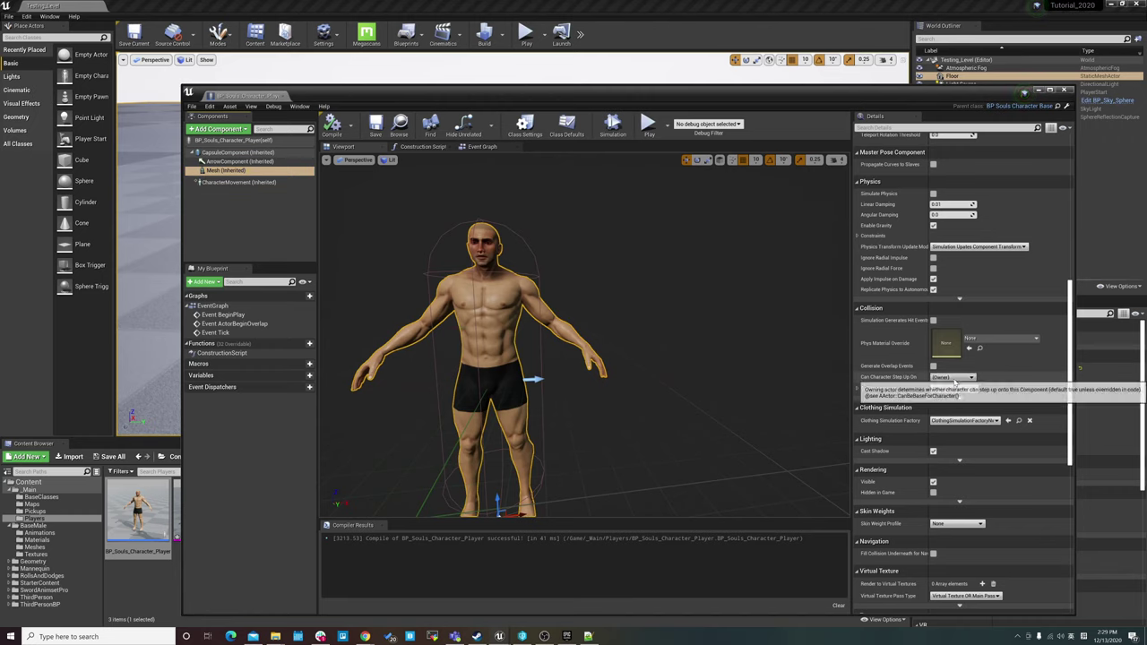
click(957, 388)
click(957, 388)
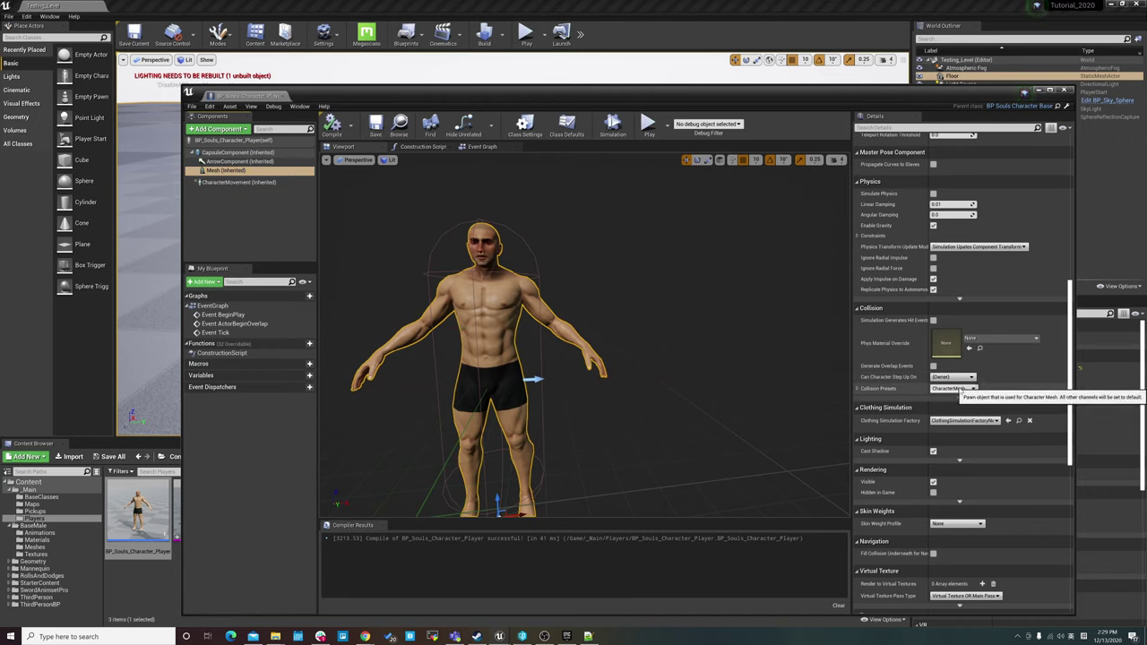
click(859, 390)
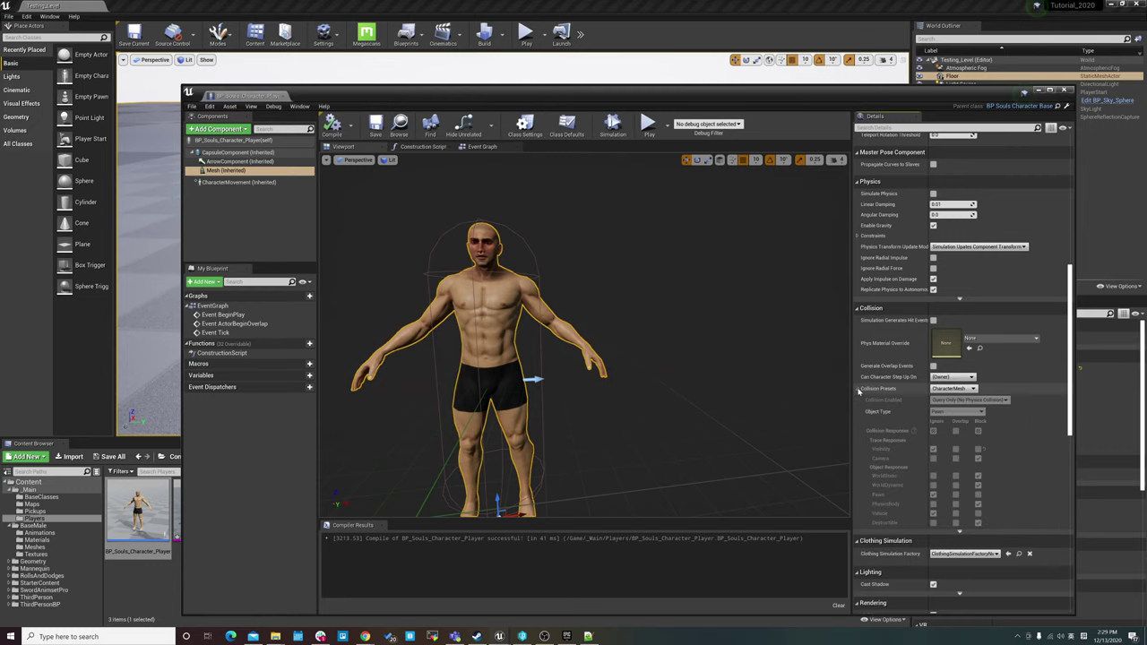
click(859, 390)
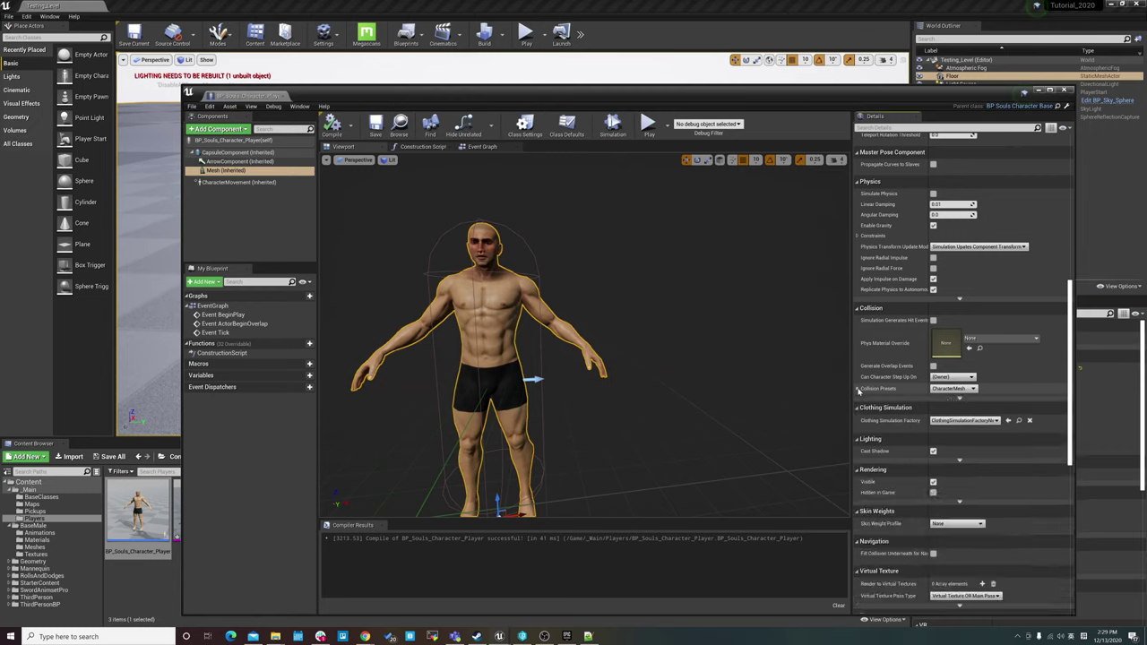
click(859, 391)
click(859, 391)
Set the mesh's collision preset to NoCollision and recompile the Blueprint
click(565, 636)
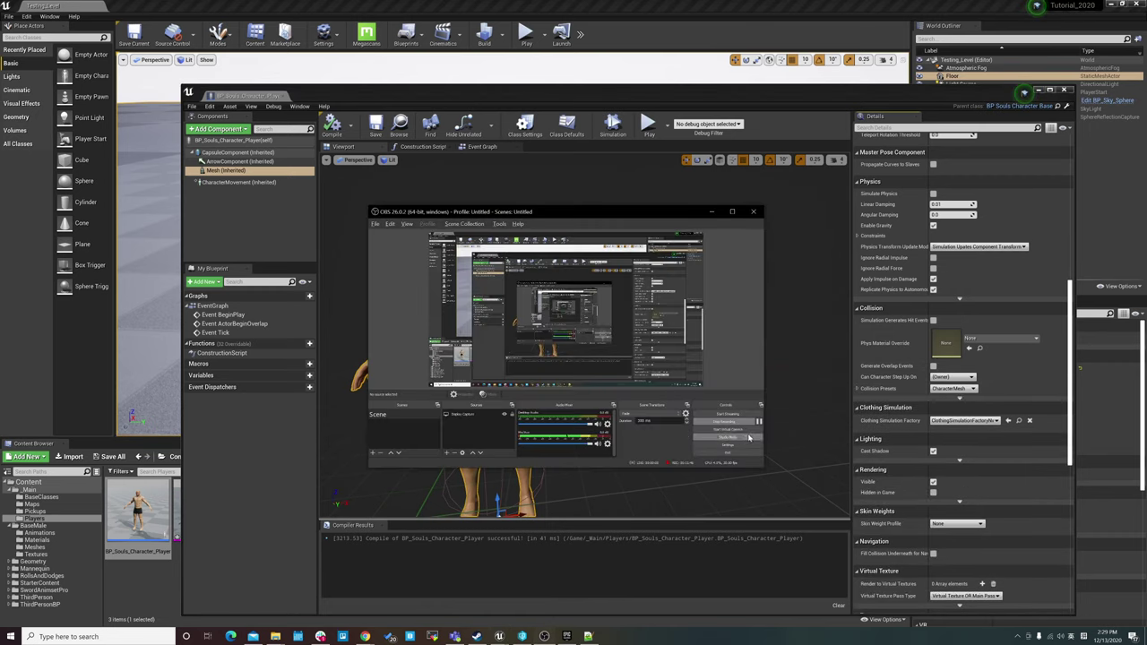
click(792, 445)
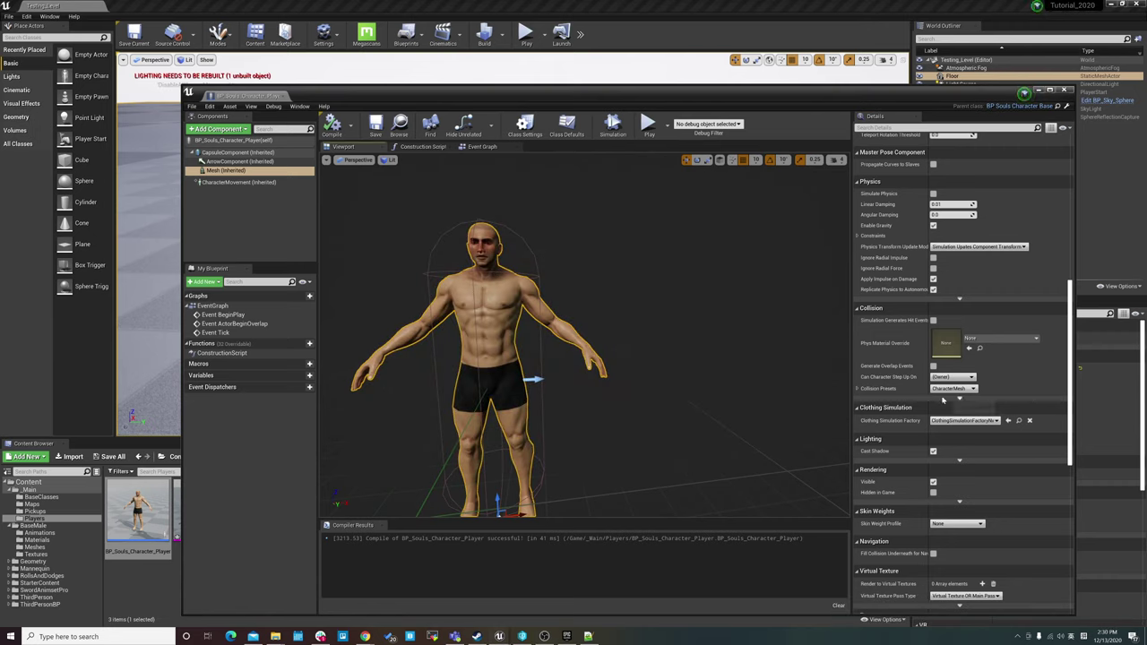
click(859, 389)
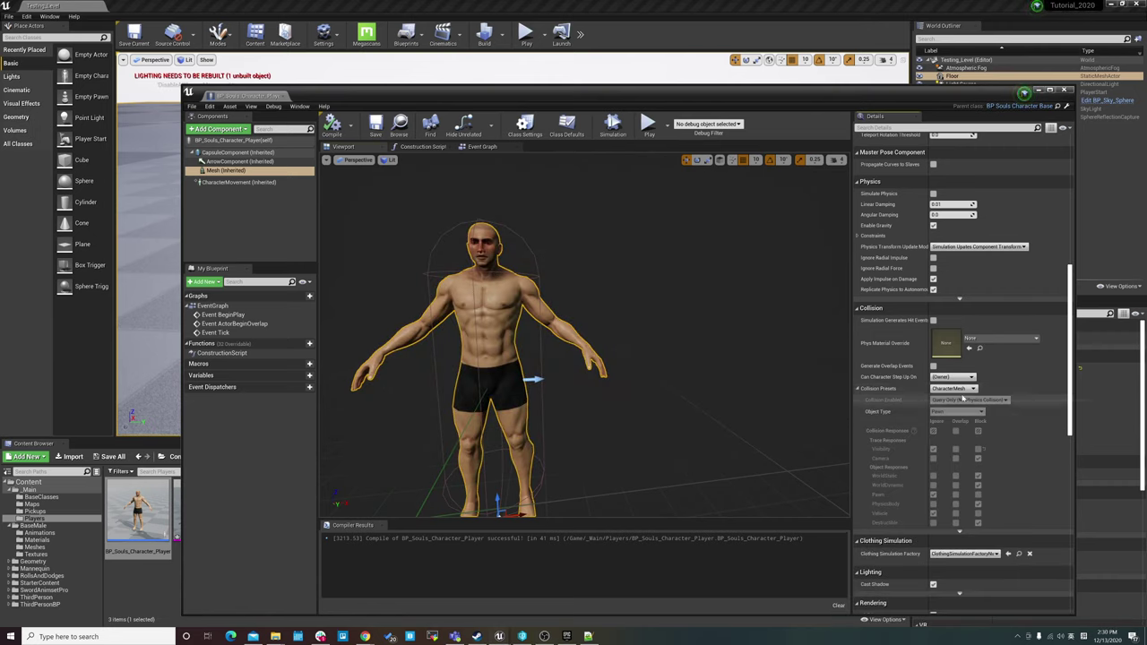
click(952, 388)
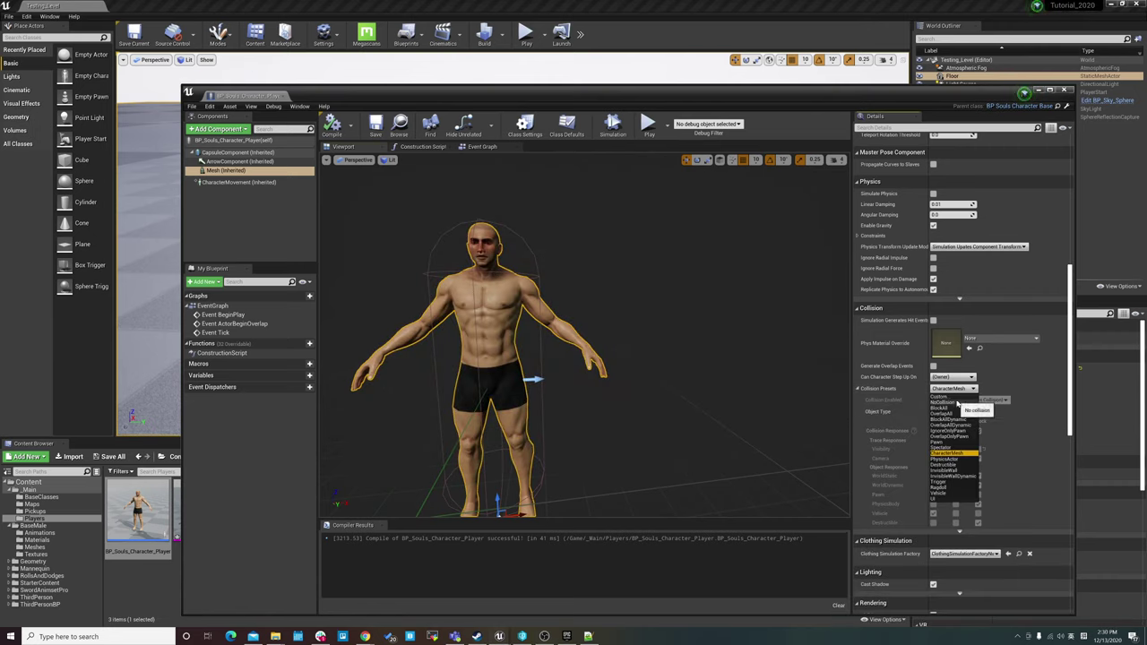
click(955, 403)
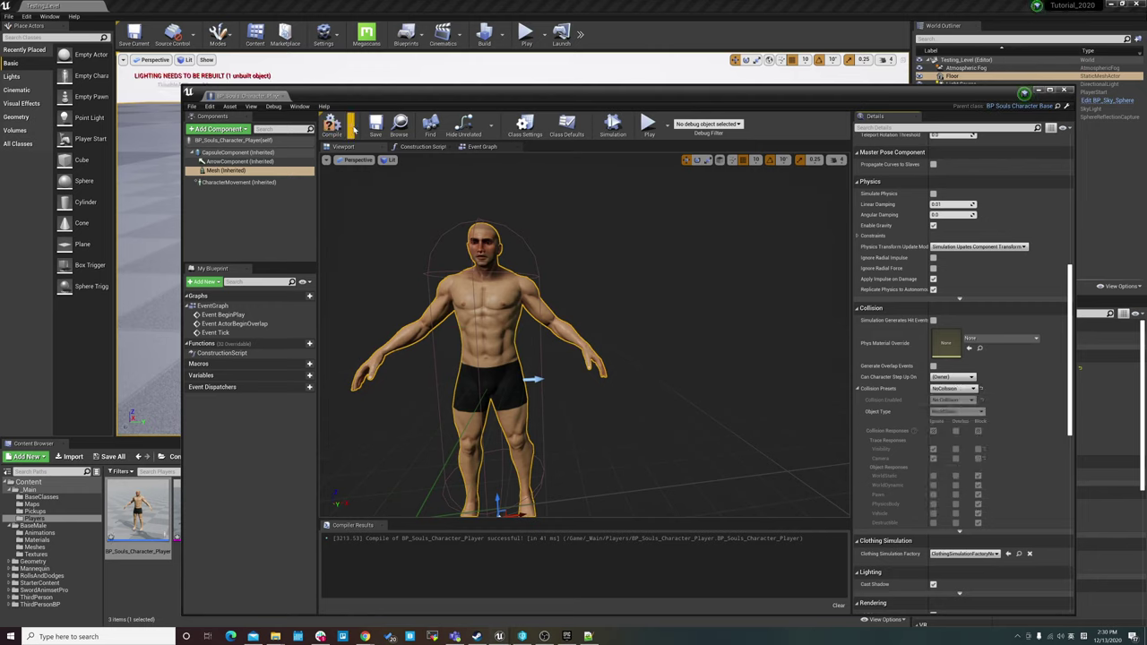
click(331, 125)
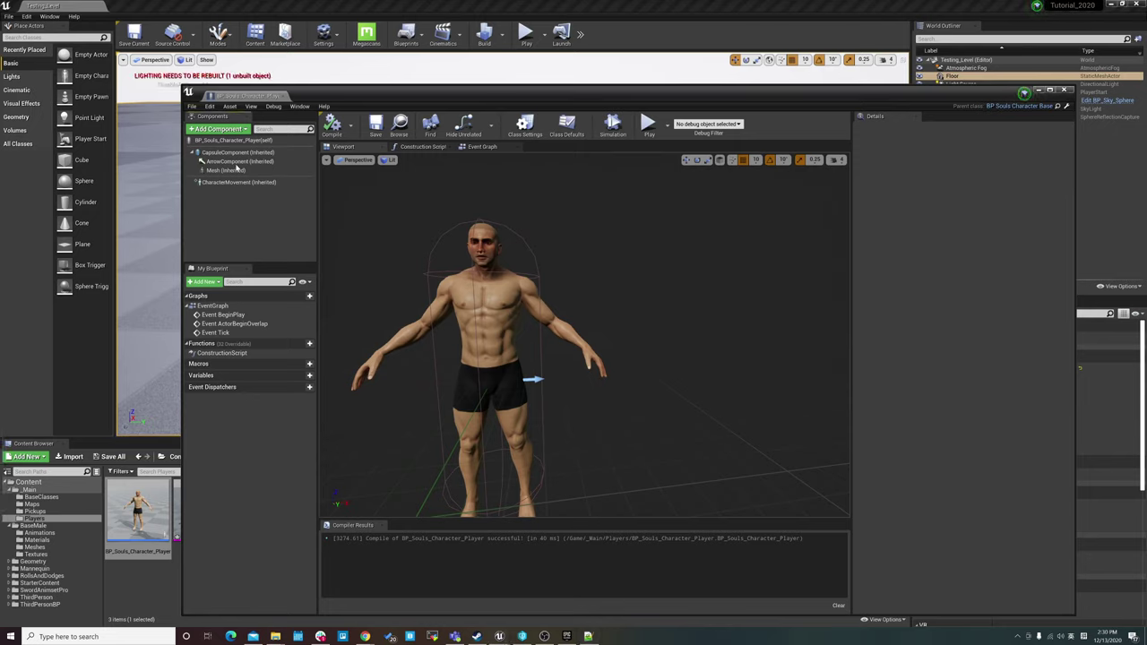
Add a Spring Arm component found by searching 'spri' and keep its default name
click(224, 131)
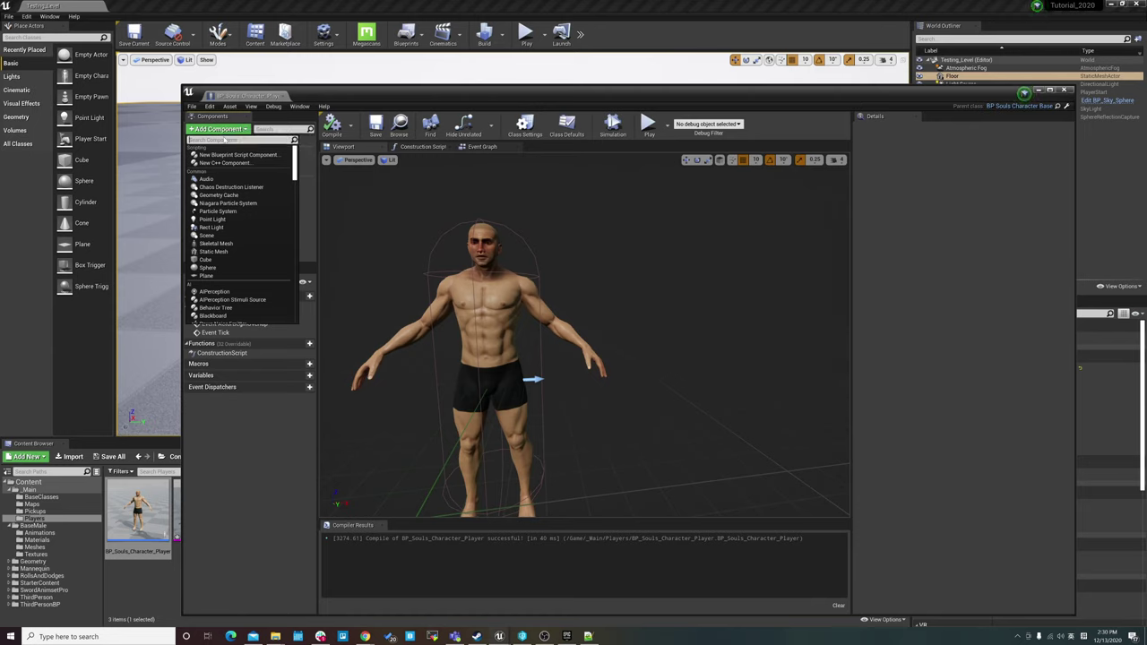
text(spri)
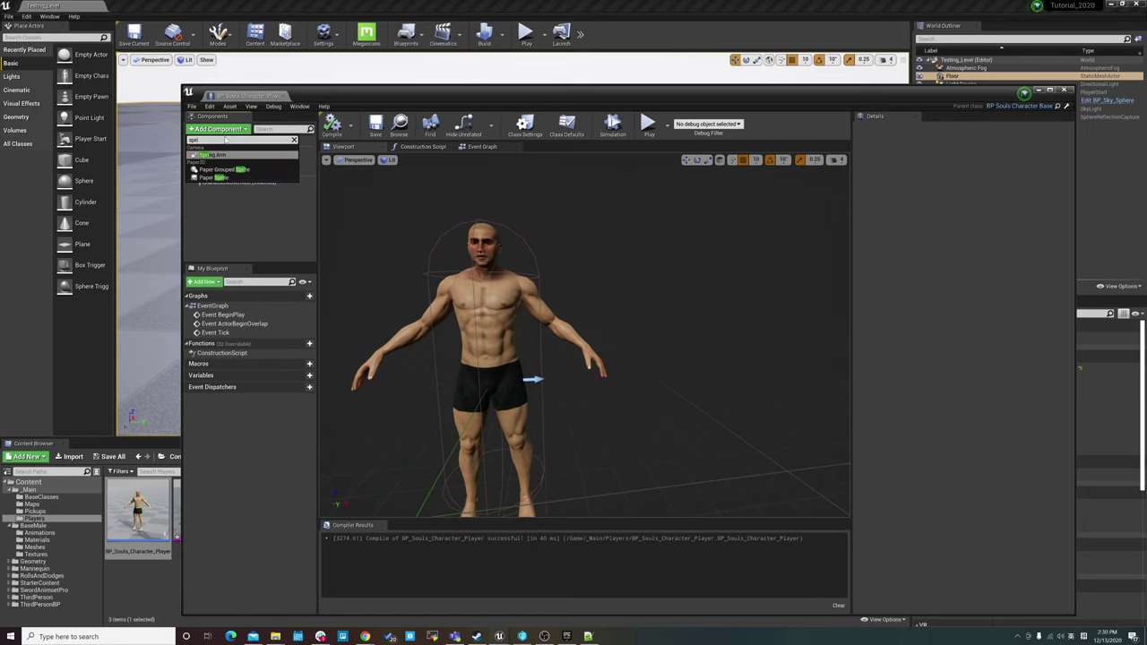
click(215, 155)
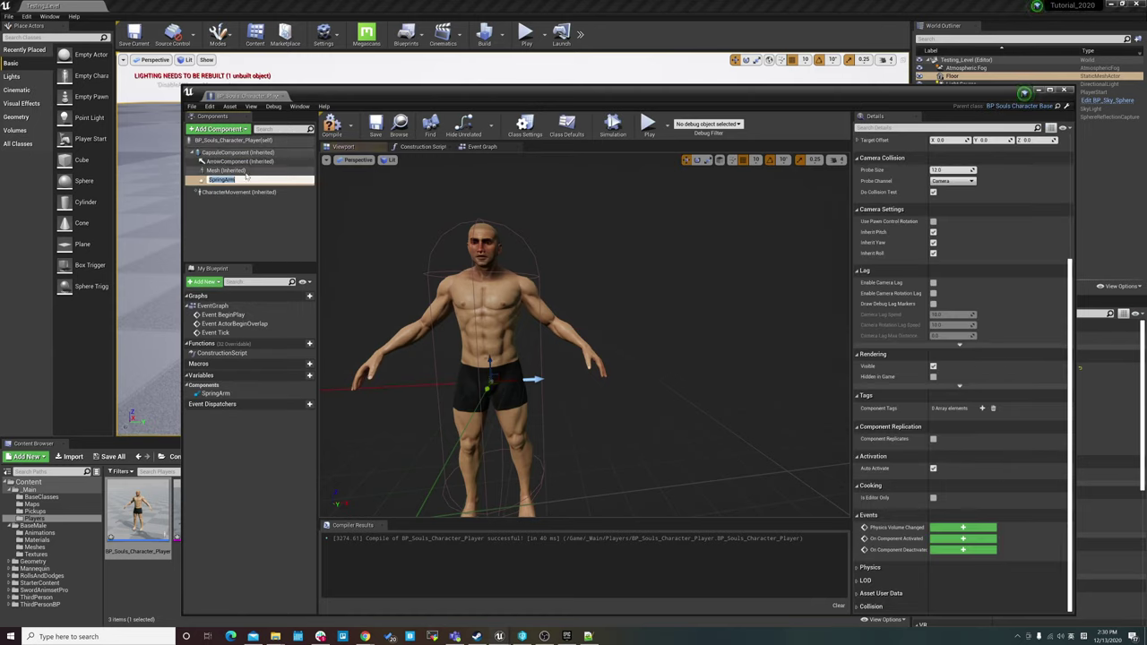
click(250, 208)
Drag the SpringArm onto the CapsuleComponent to parent it under the capsule
drag(359, 269, 501, 287)
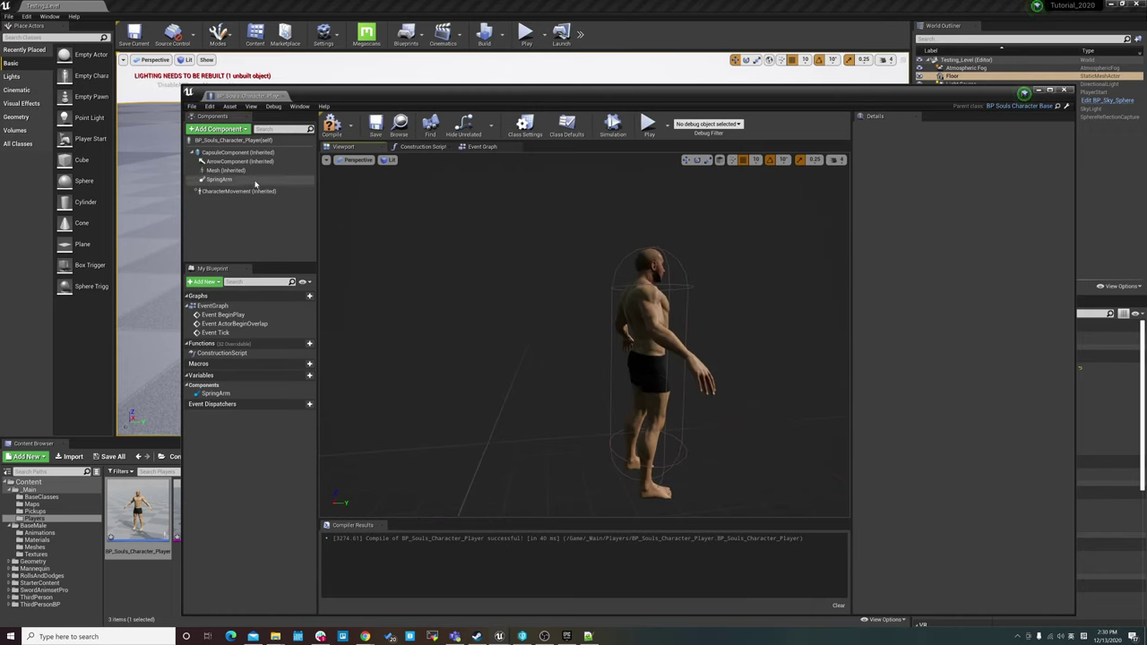
click(224, 180)
drag(582, 359, 502, 358)
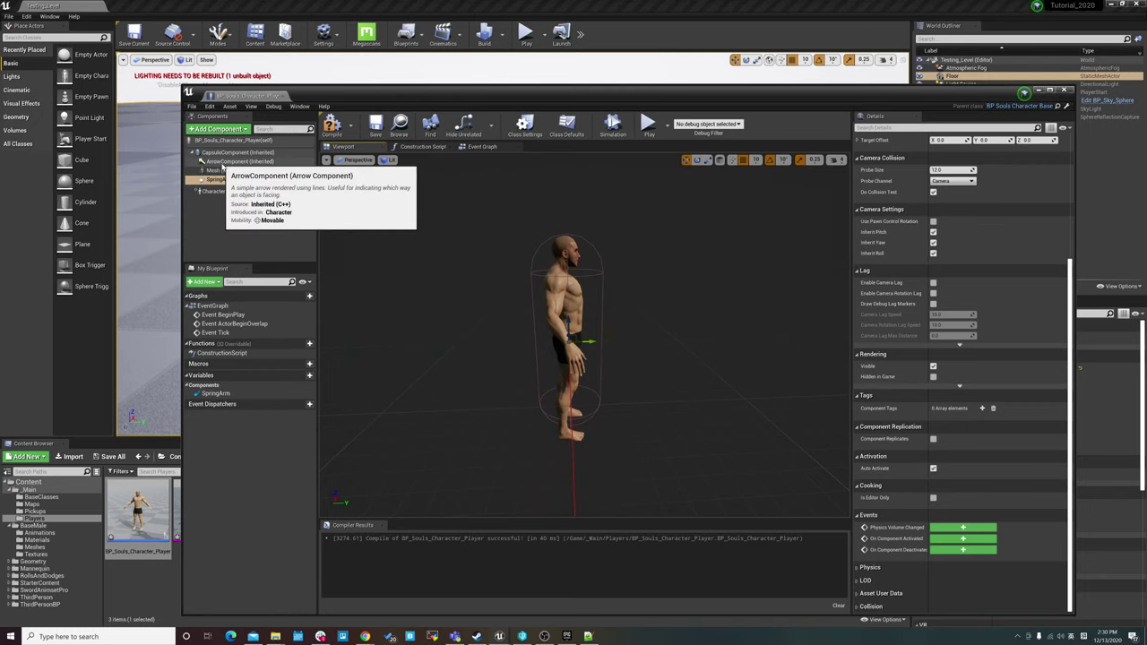
click(201, 154)
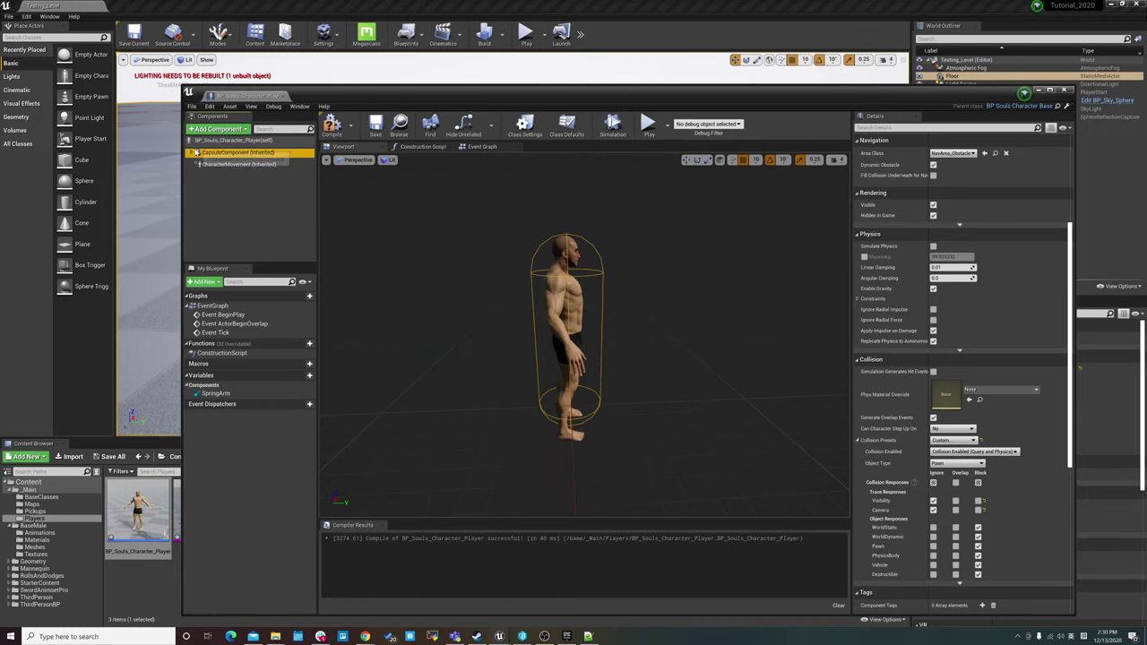
drag(213, 180, 226, 152)
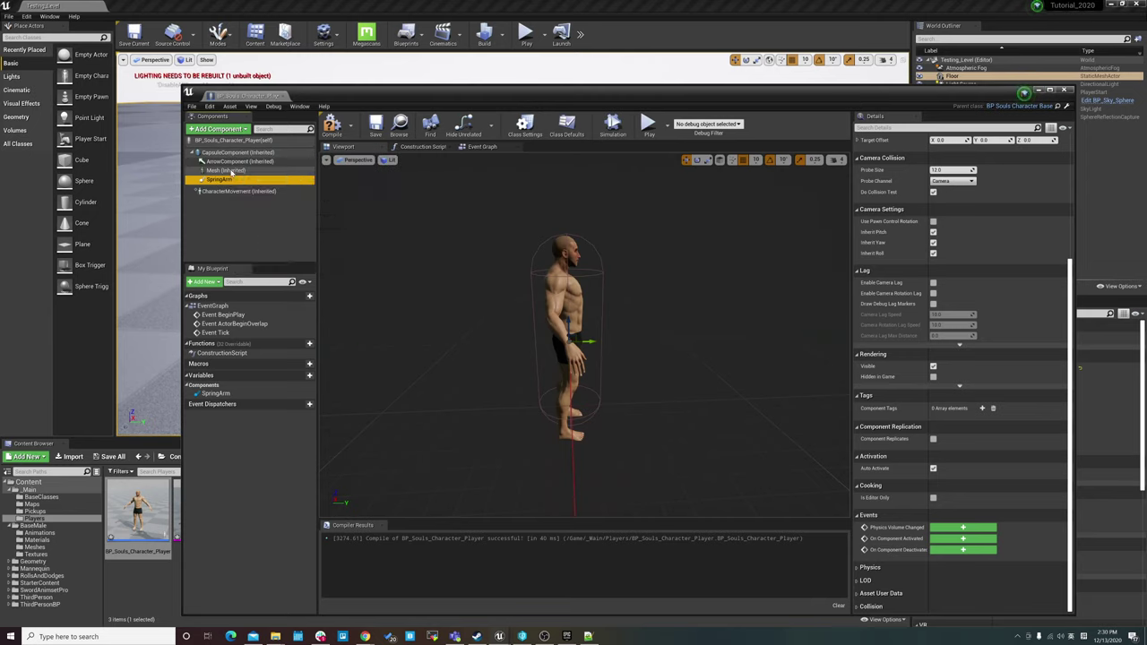
Add a Camera component under the SpringArm, then orbit to see it behind the character
click(218, 129)
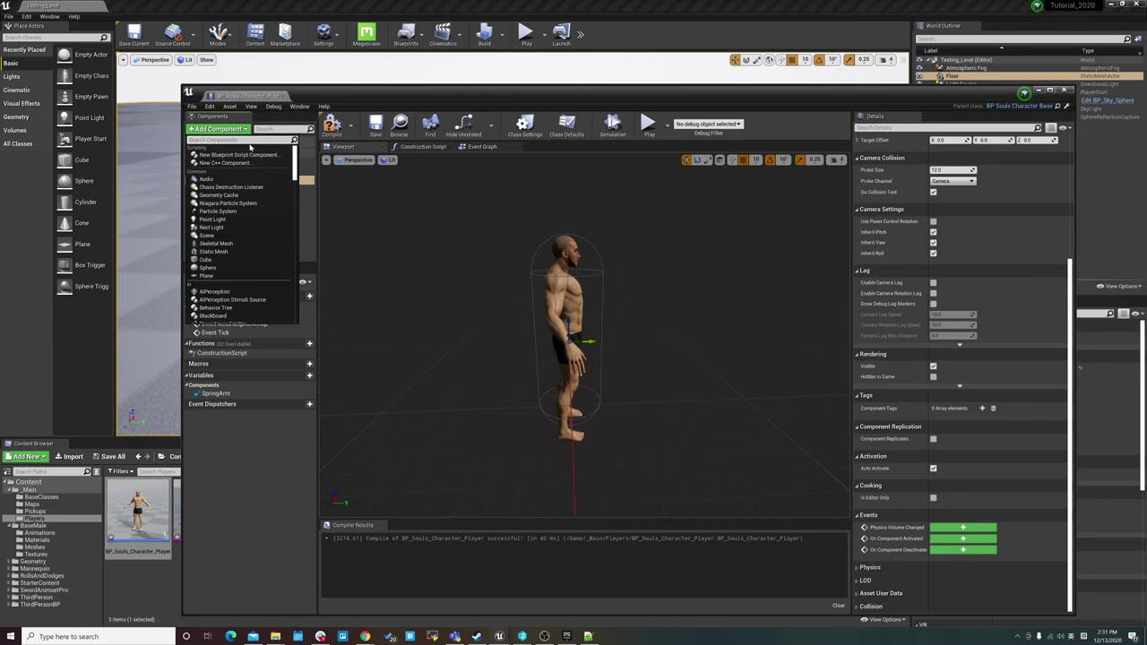
text(ca)
key(Return)
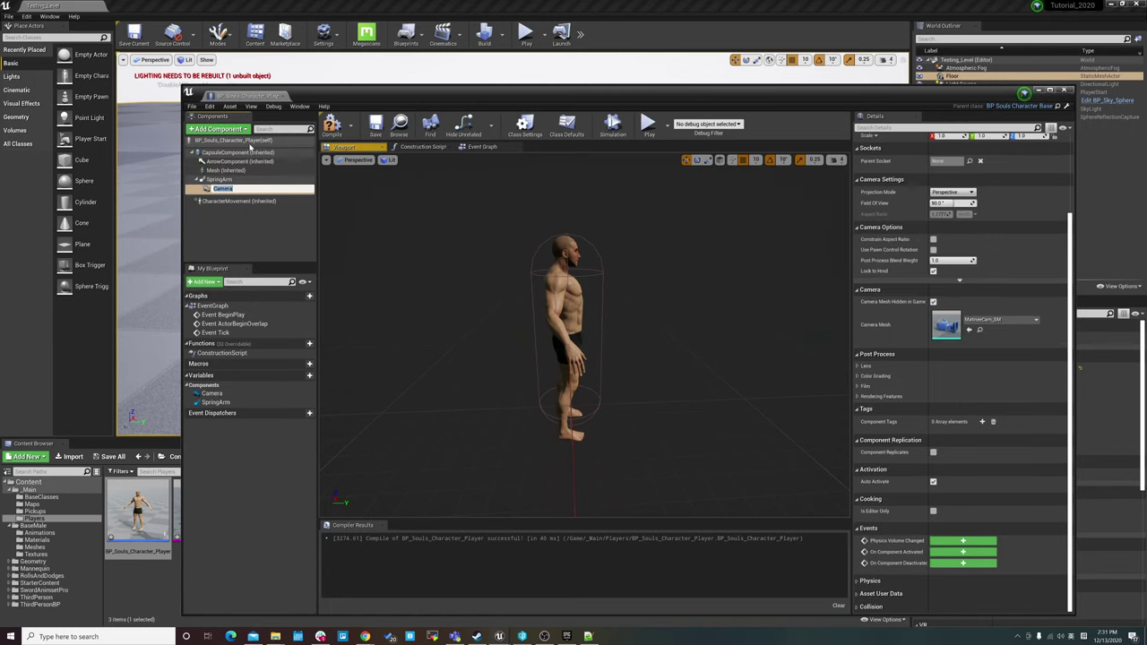
click(222, 189)
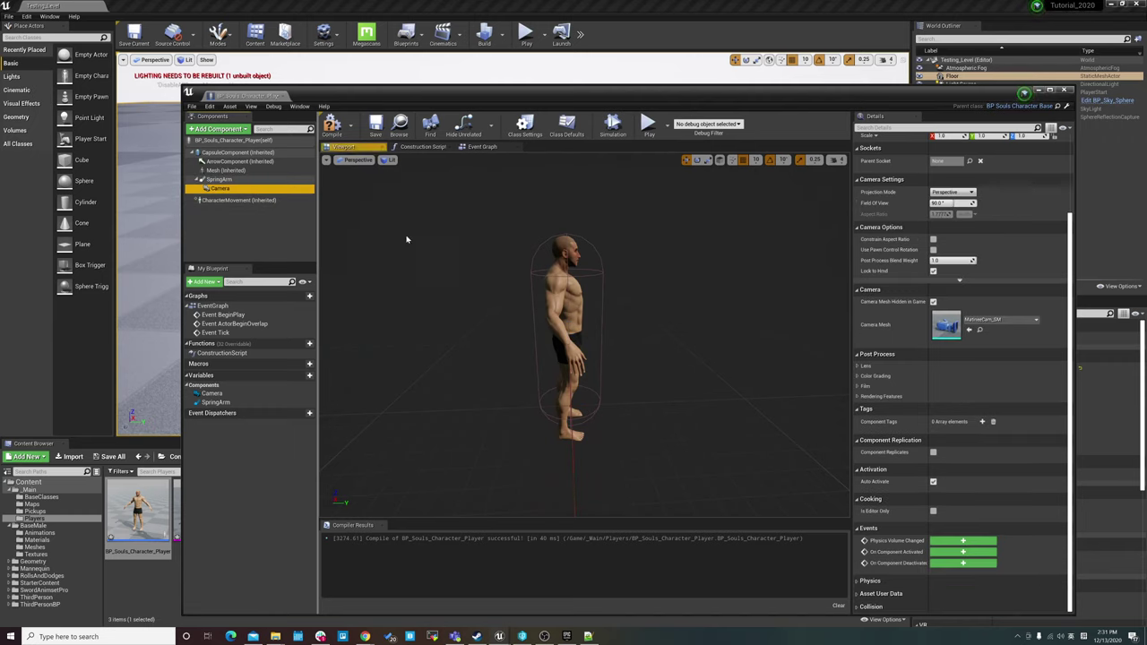
right_drag(513, 301, 514, 301)
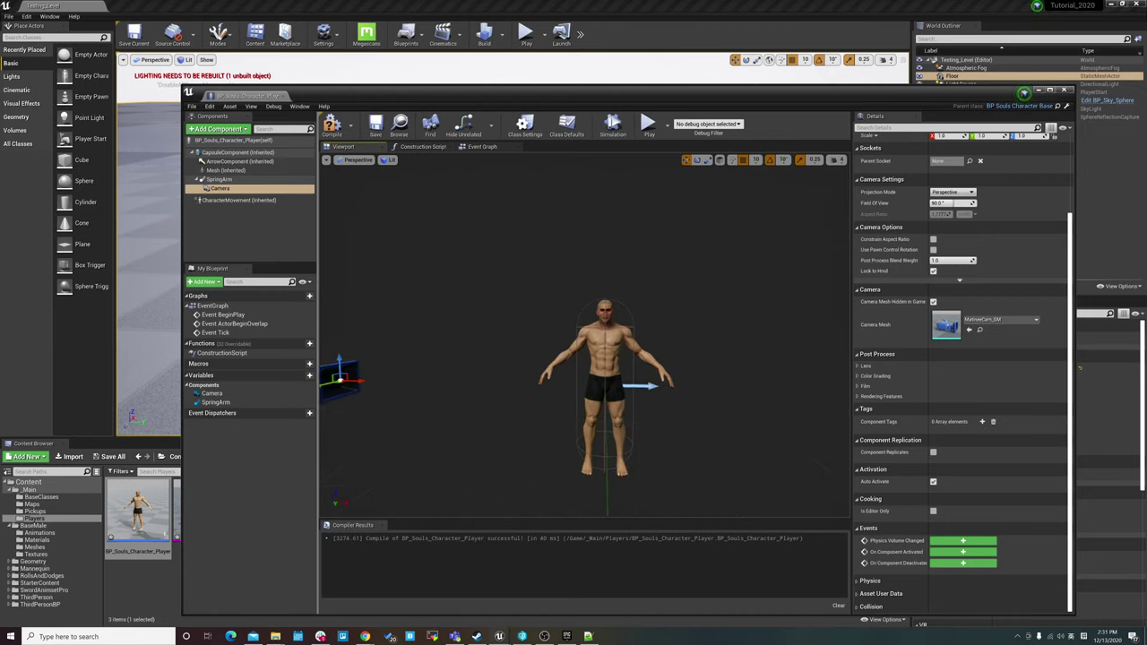
right_drag(702, 367, 702, 367)
mouse_move(645, 396)
right_down()
mouse_move(589, 343)
mouse_move(657, 342)
right_up()
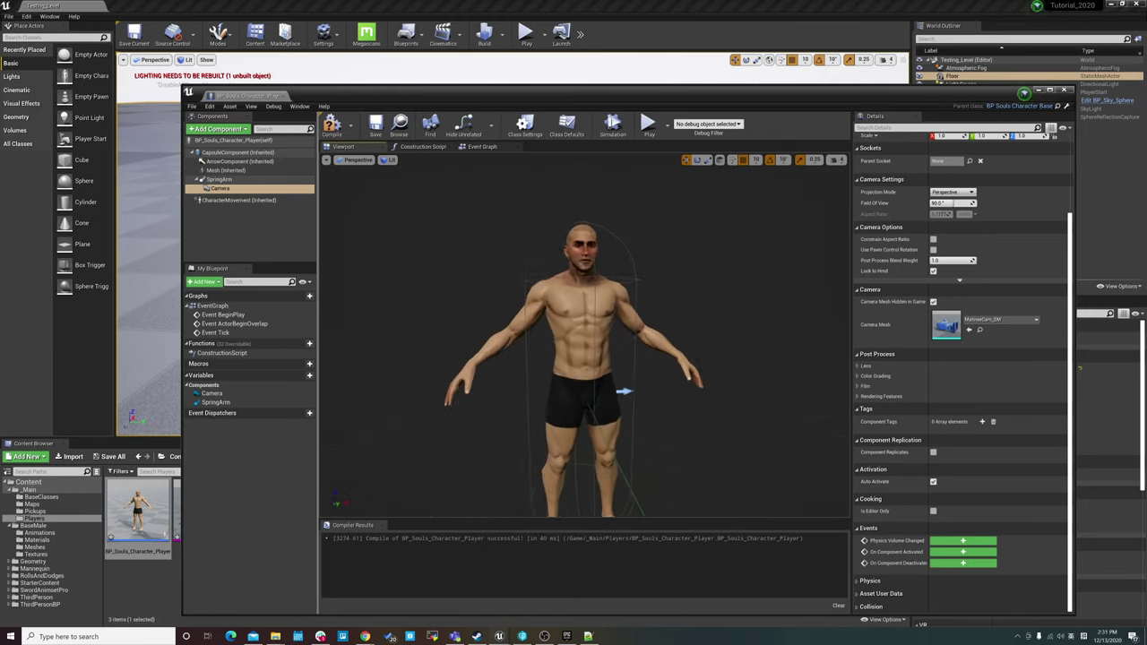
right_drag(697, 387, 697, 387)
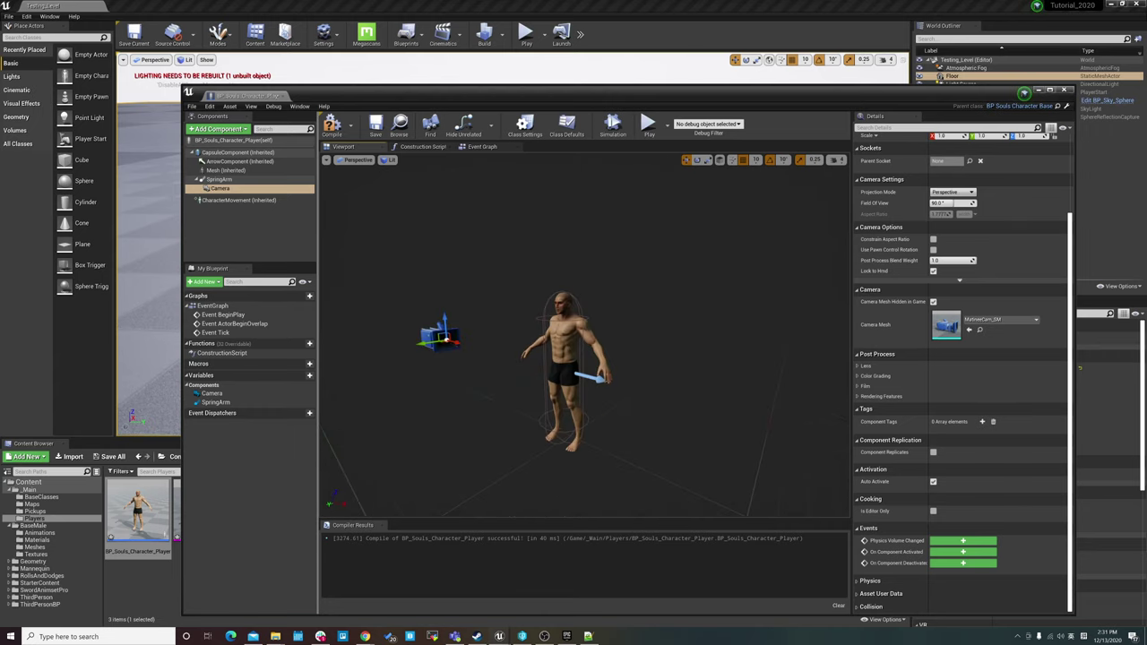
Rotate the mesh -90 degrees in yaw to face the forward arrow, then recompile
click(570, 341)
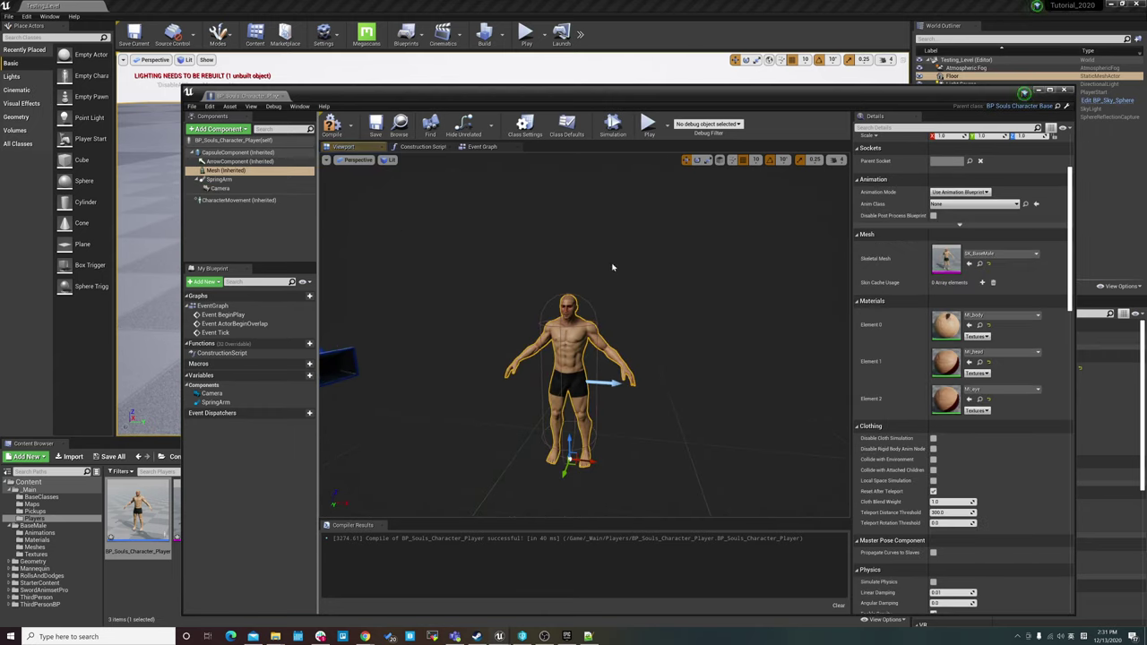
scroll(612, 267, up, 3)
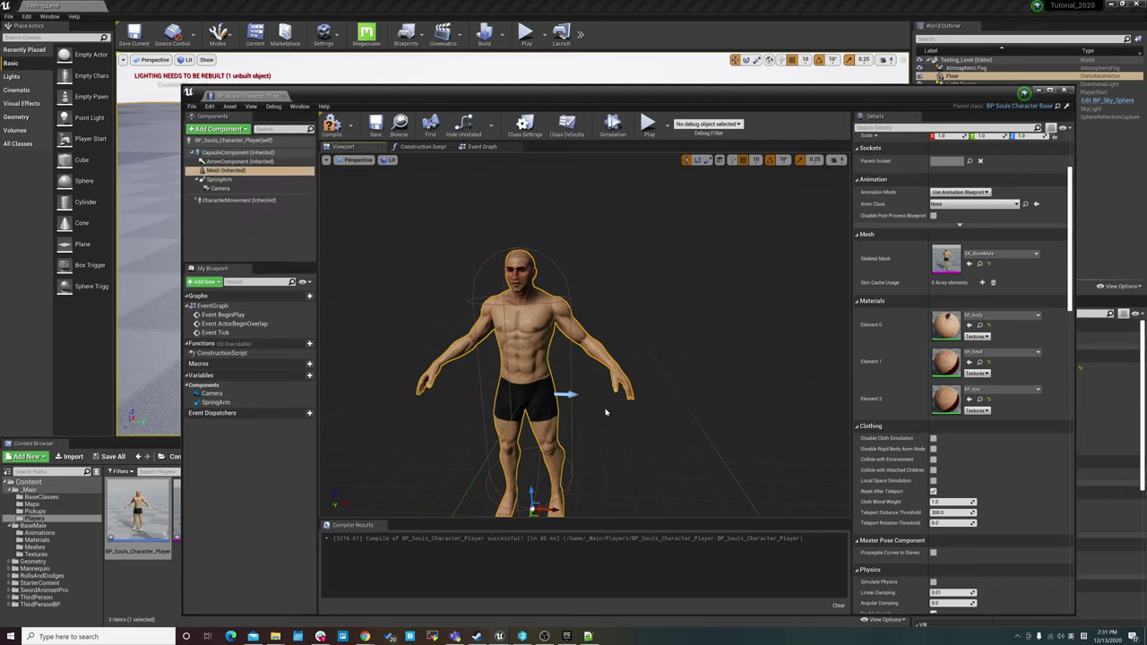
scroll(605, 412, down, 4)
key(e)
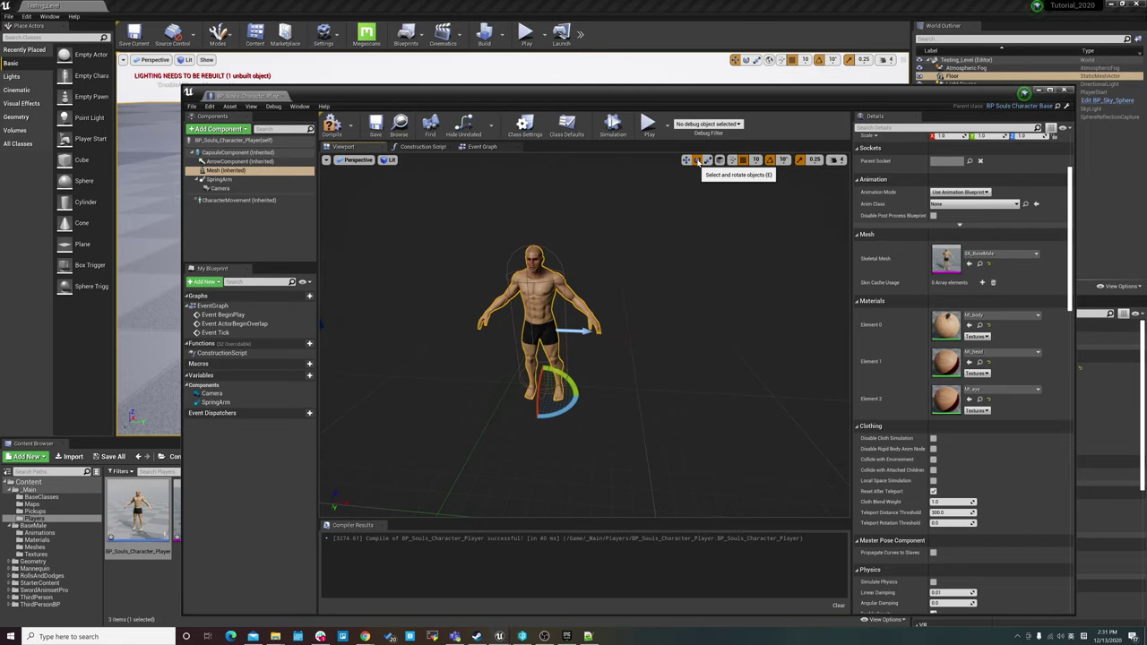
scroll(538, 323, up, 4)
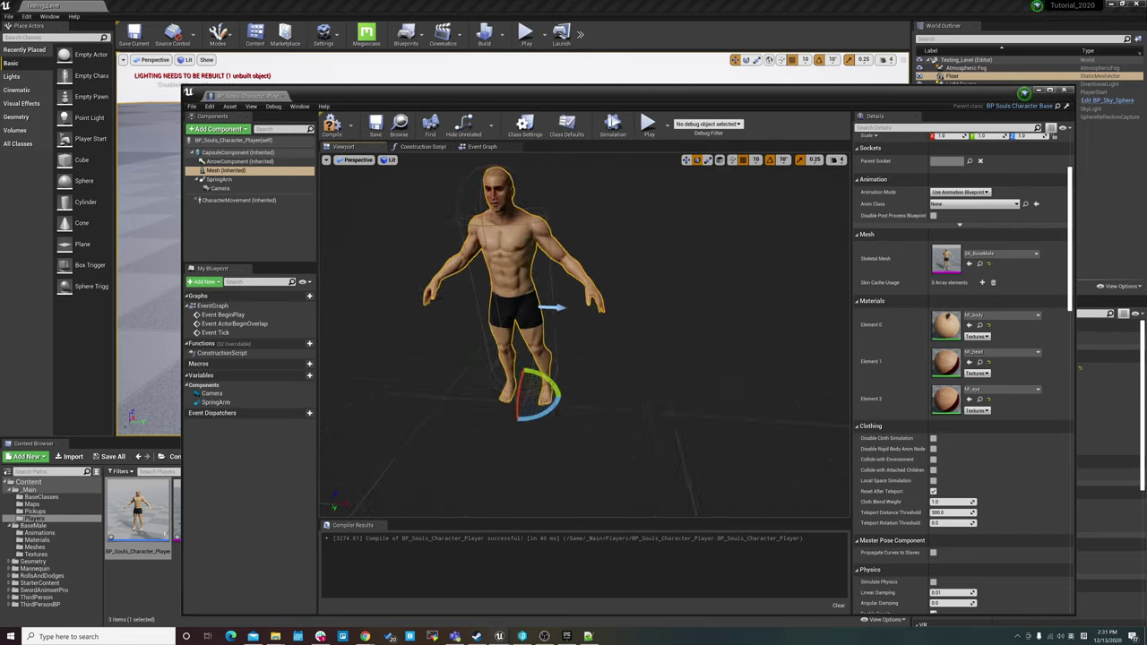
mouse_move(573, 403)
mouse_down()
mouse_move(591, 399)
mouse_move(587, 372)
mouse_move(538, 403)
mouse_move(502, 403)
mouse_up()
scroll(538, 404, up, 2)
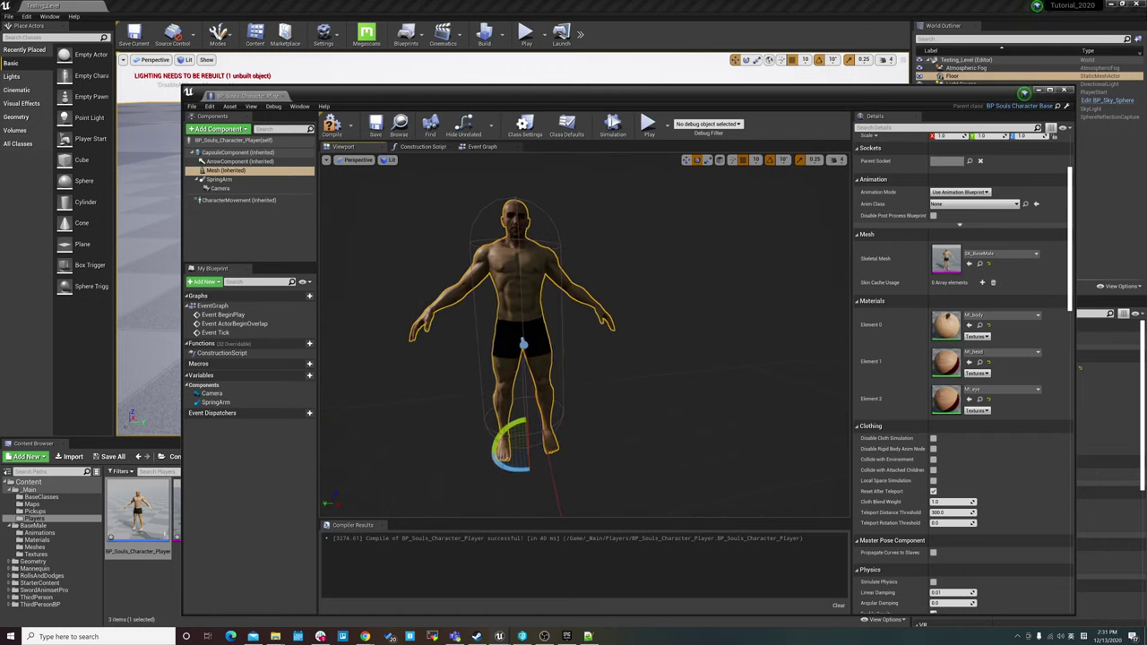
key(f)
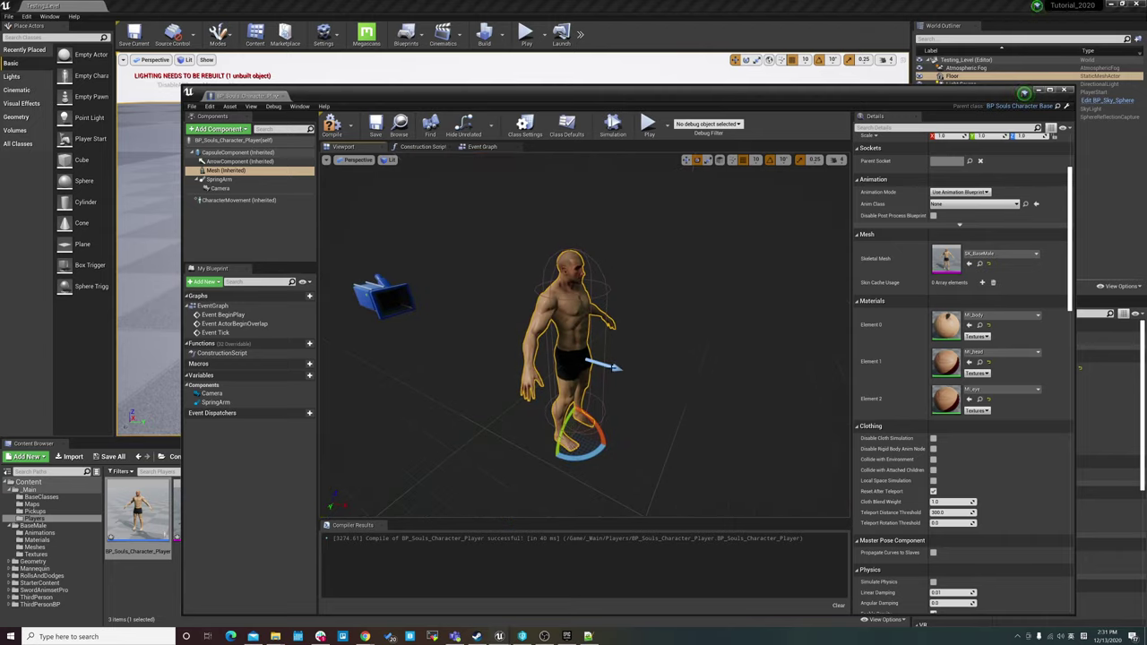
alt+drag(638, 391, 538, 394)
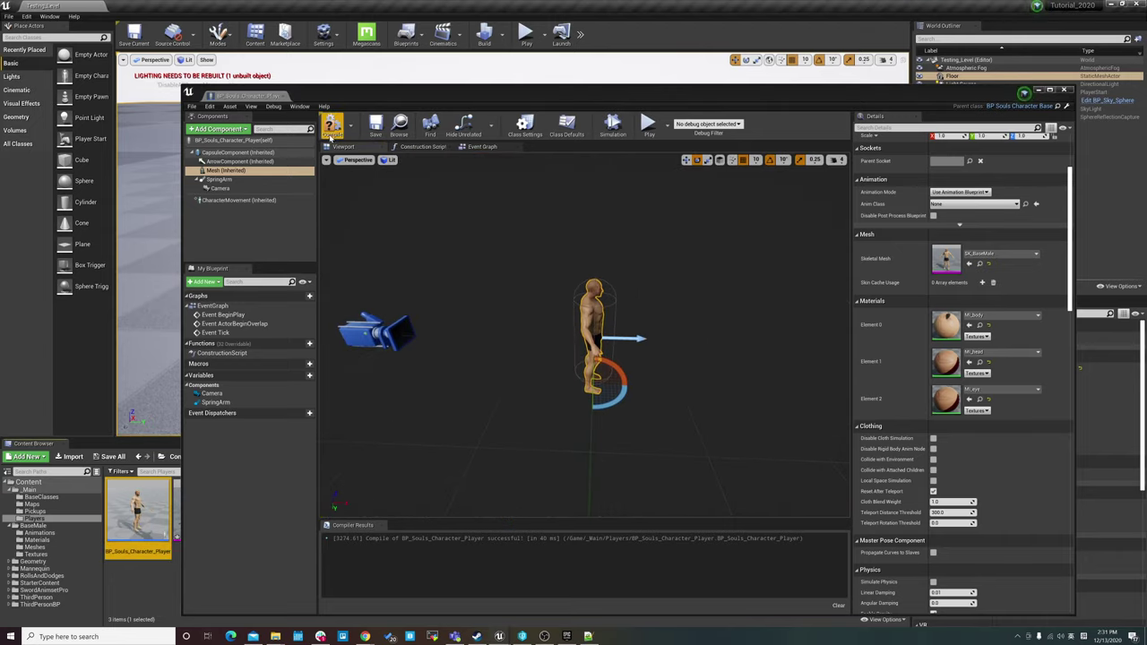
click(331, 125)
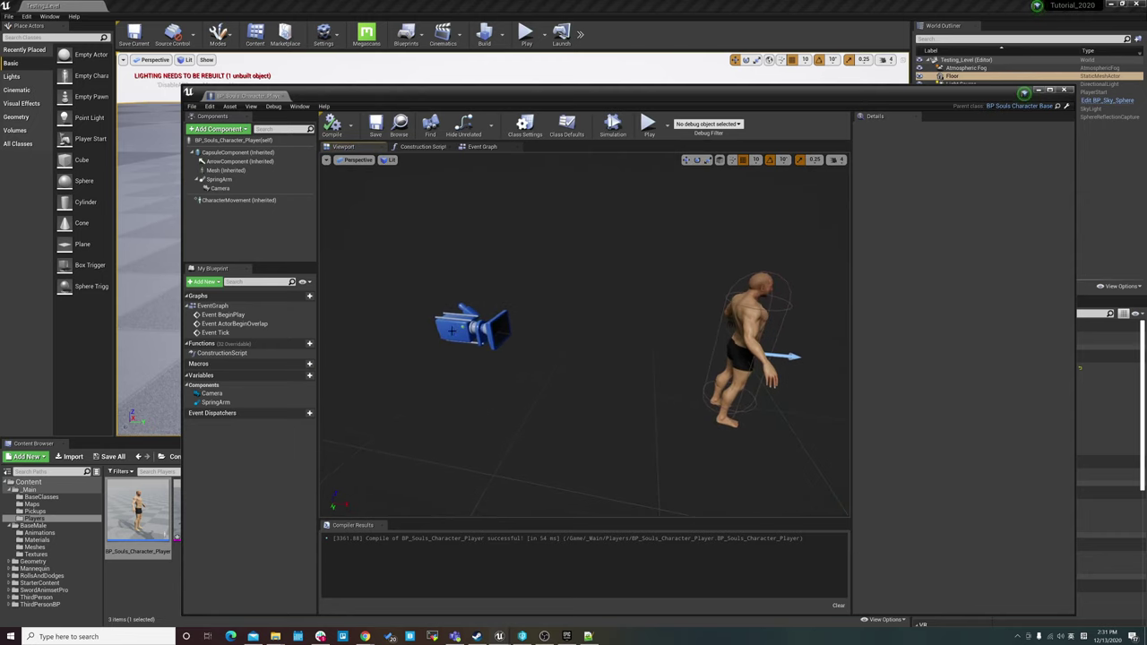
Set the SpringArm's Transform Location Z to 50
click(452, 329)
alt+drag(610, 346, 618, 350)
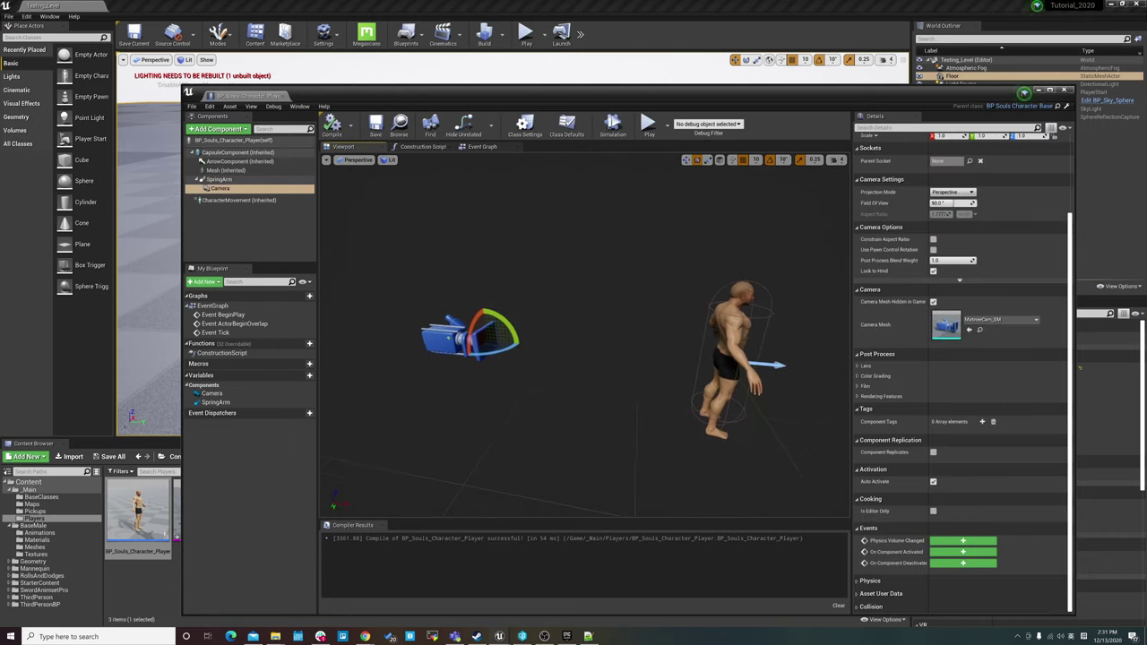
scroll(633, 389, down, 2)
scroll(633, 389, down, 2)
scroll(632, 389, down, 1)
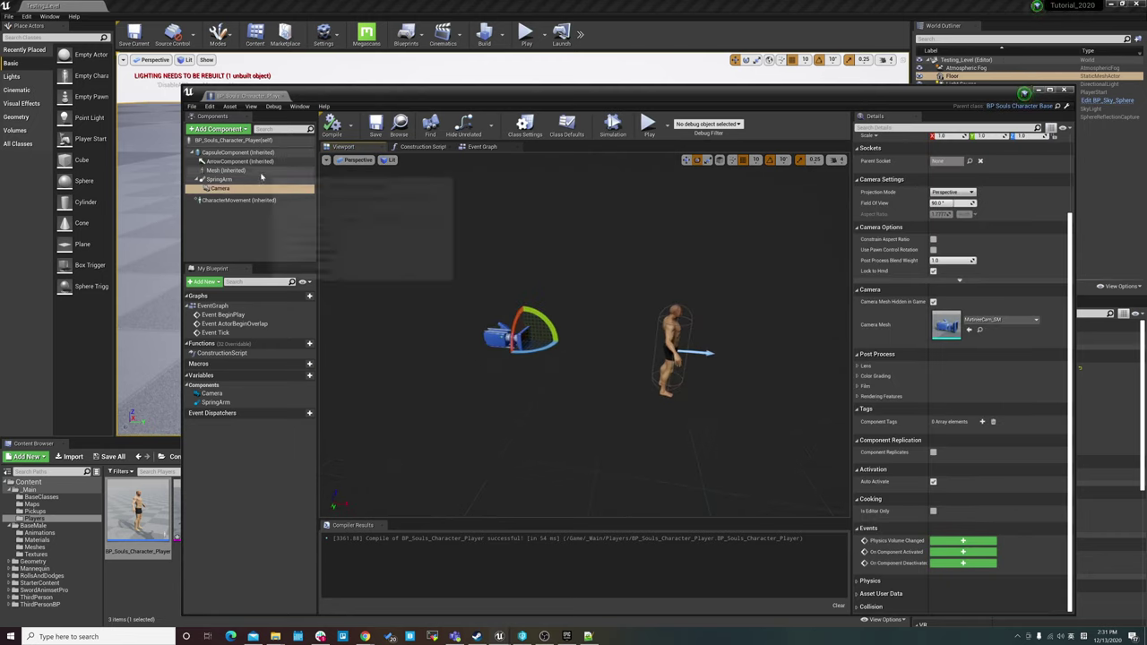
click(224, 179)
scroll(1024, 255, up, 3)
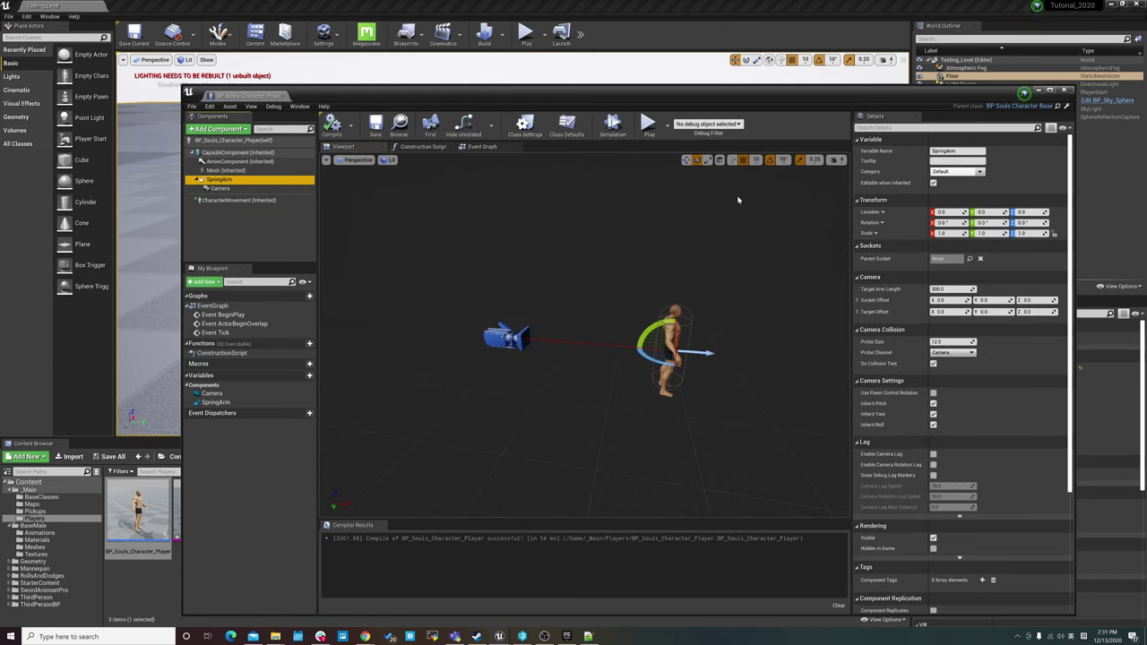
click(1033, 215)
text(50)
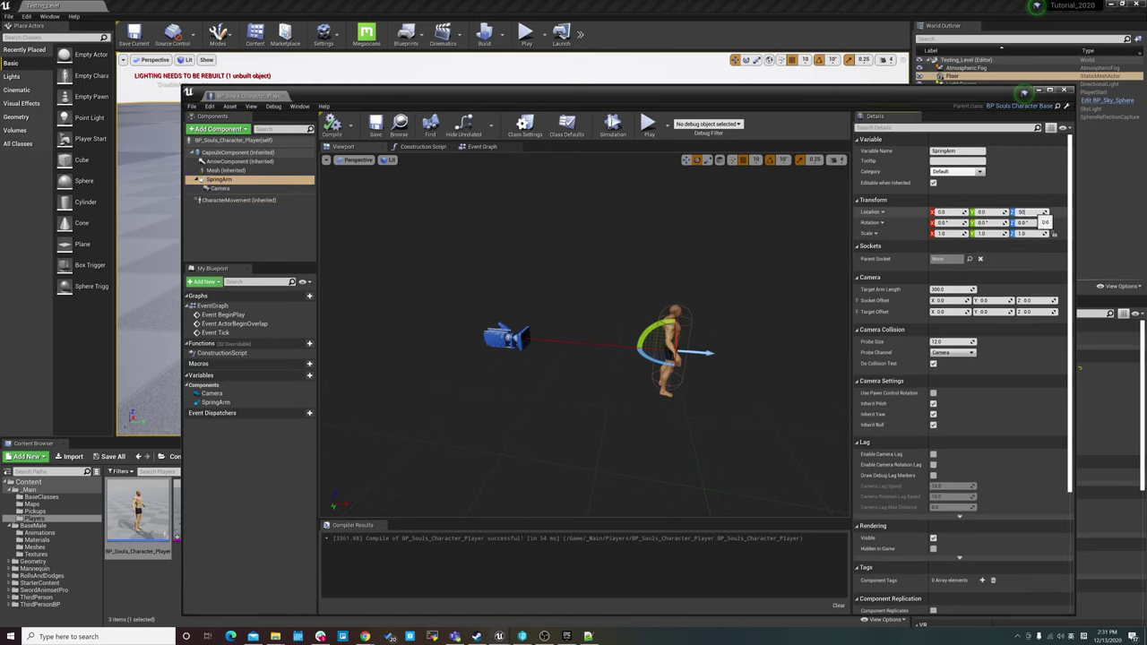
key(Return)
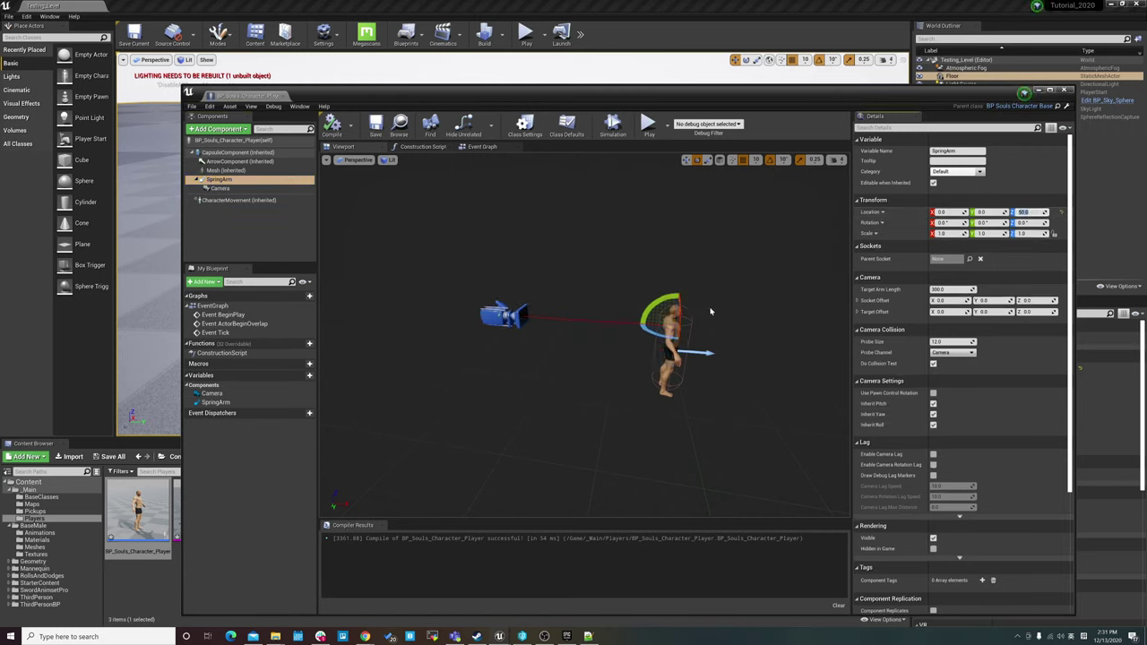
drag(693, 308, 645, 307)
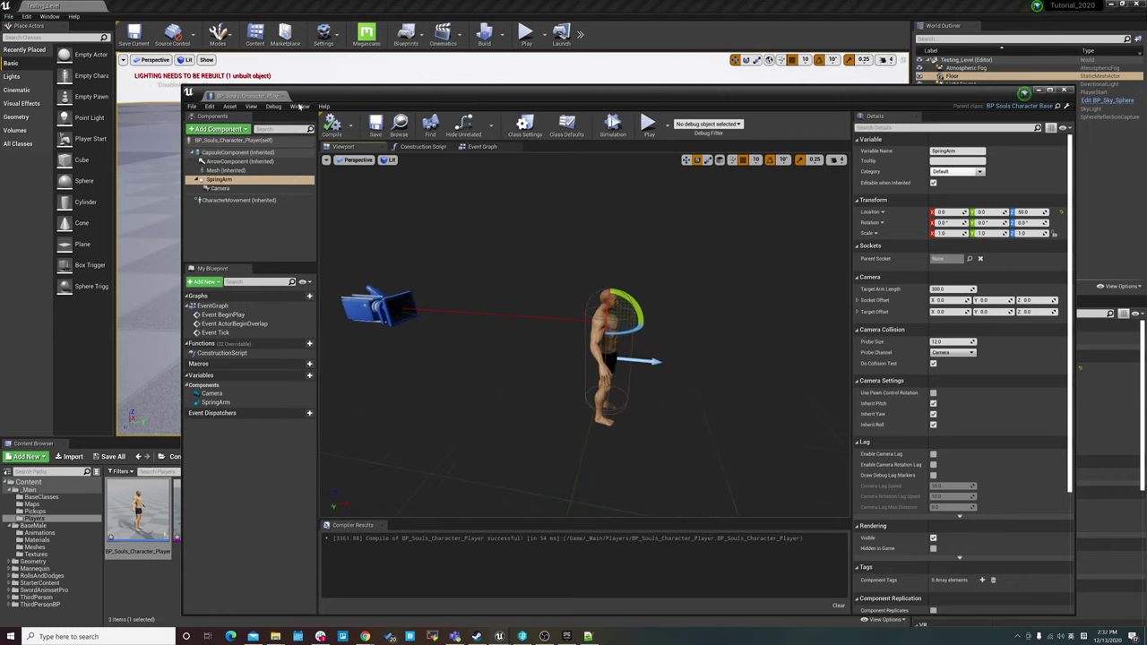
click(394, 128)
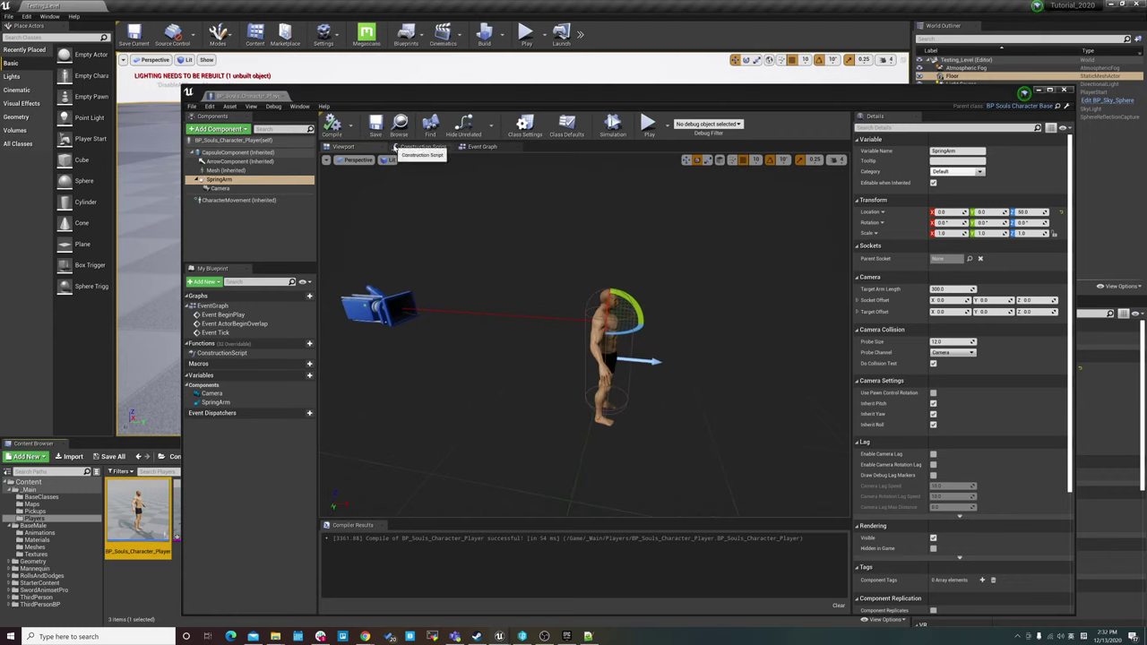
Raise Character Movement's Max Walk Speed from 300 to 600
click(255, 199)
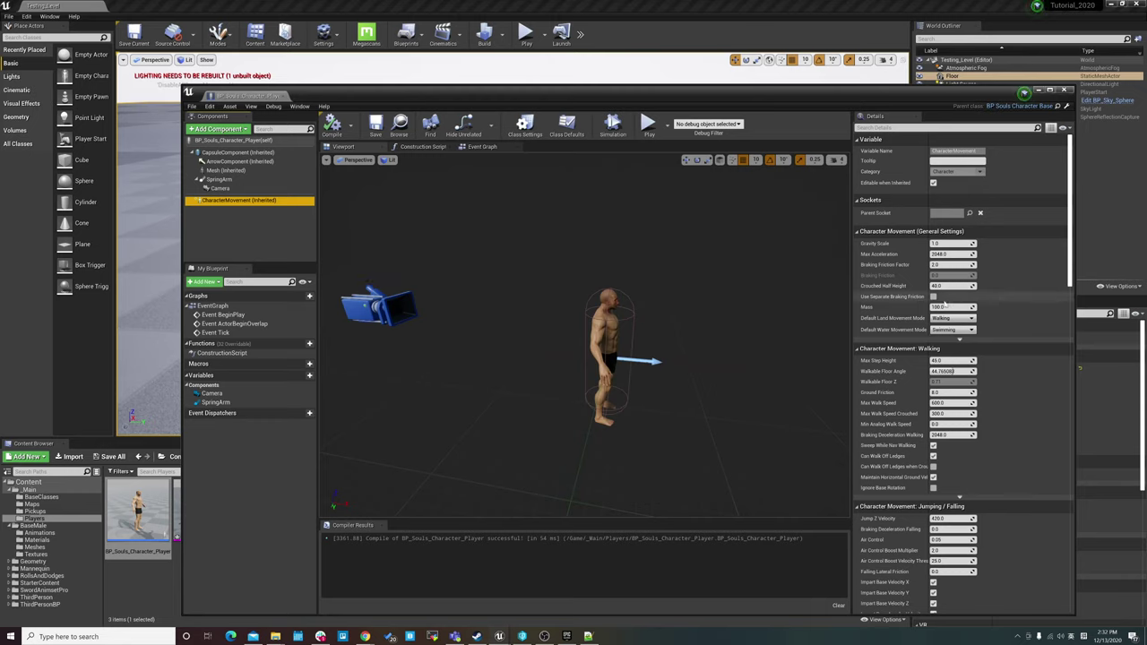
scroll(911, 355, down, 2)
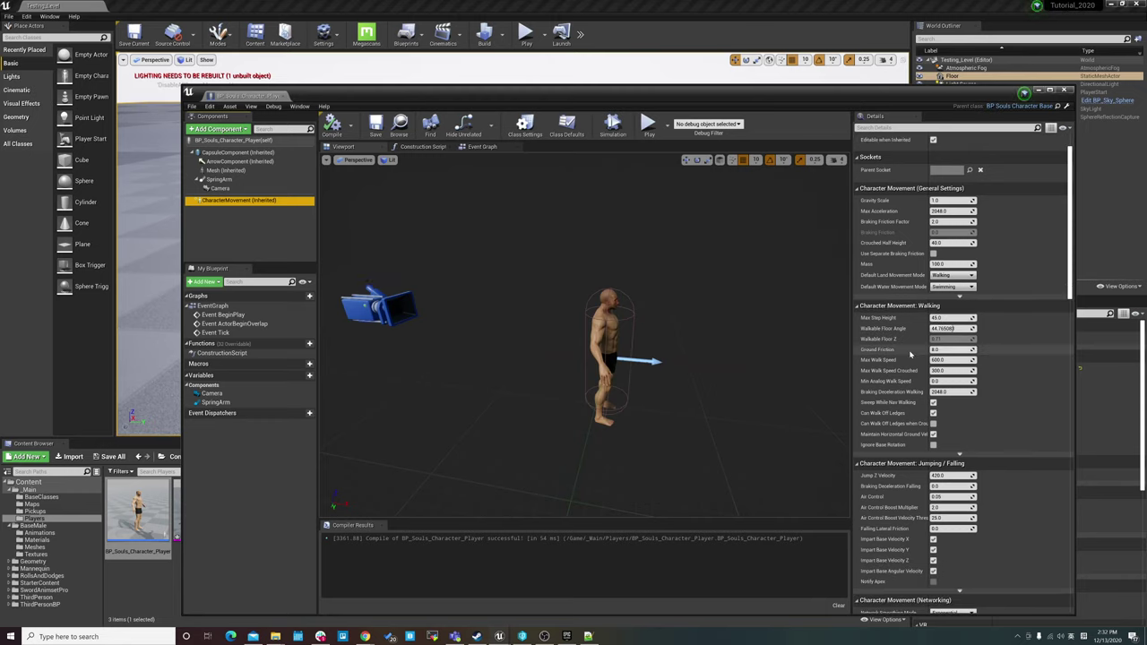
scroll(923, 345, up, 1)
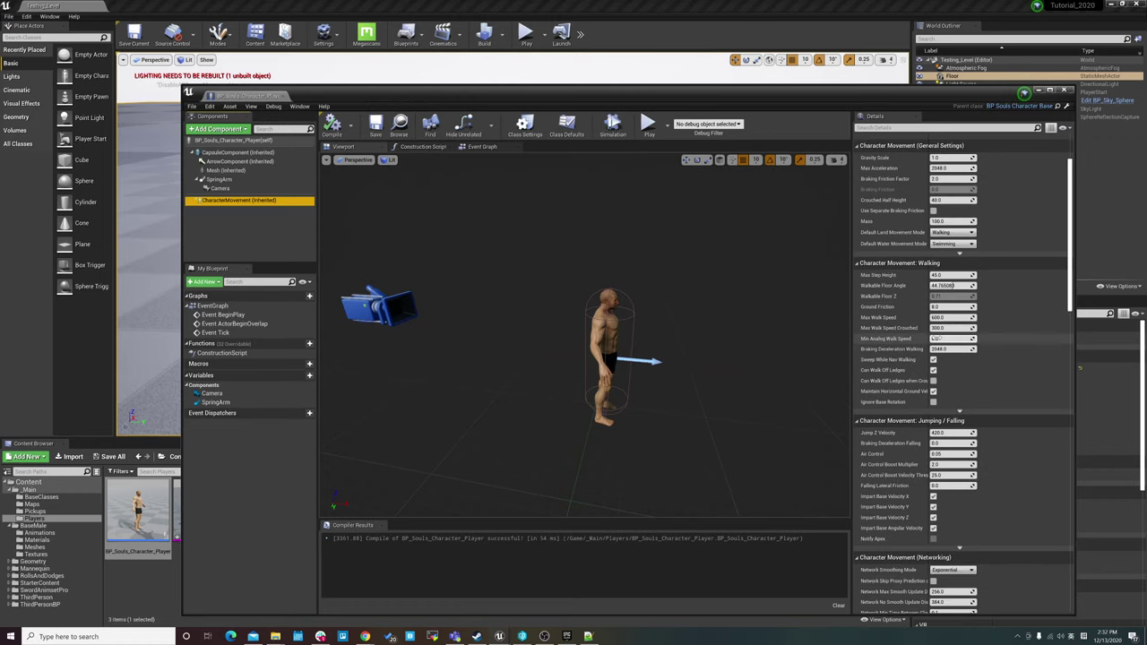
scroll(938, 336, up, 1)
scroll(938, 337, up, 1)
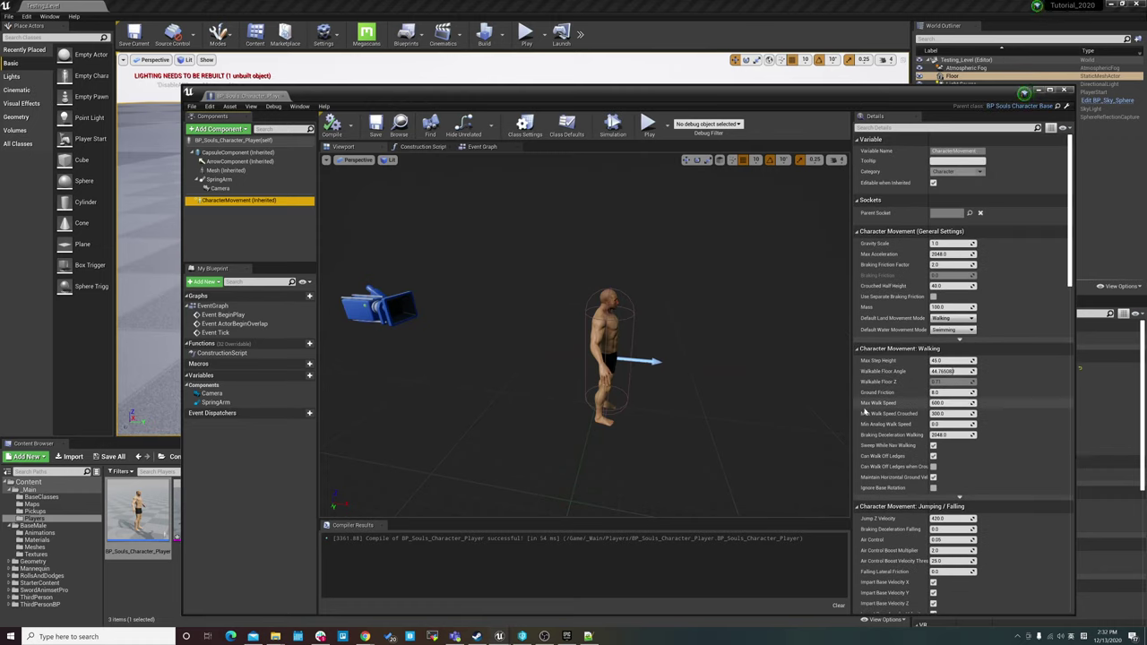
drag(928, 404, 1117, 377)
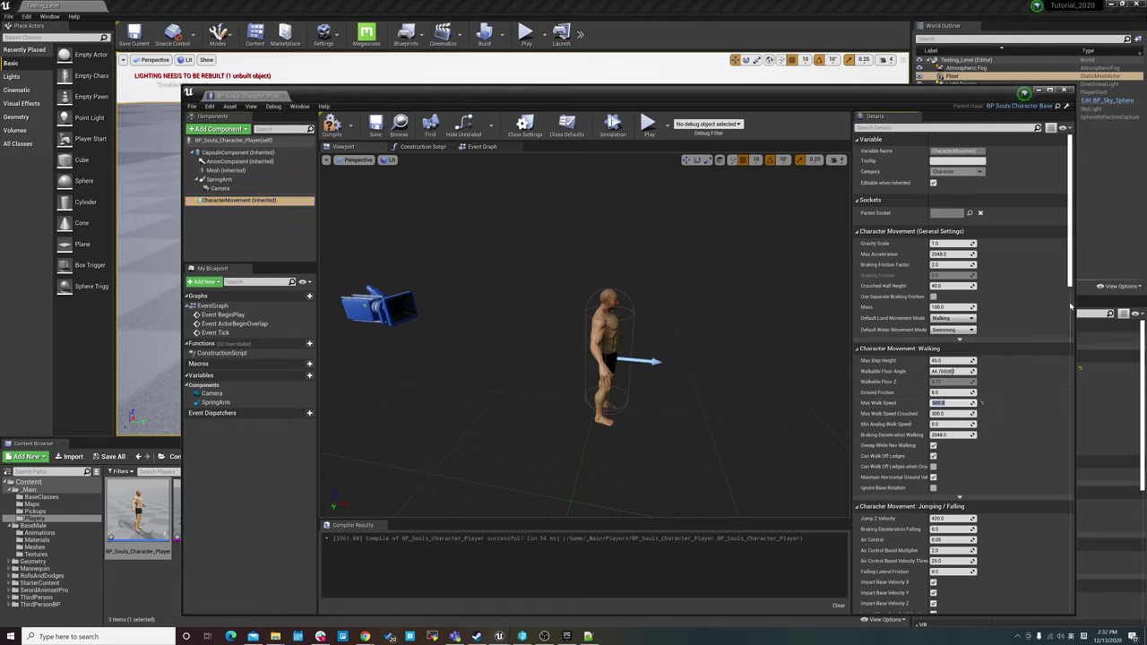
scroll(995, 364, down, 5)
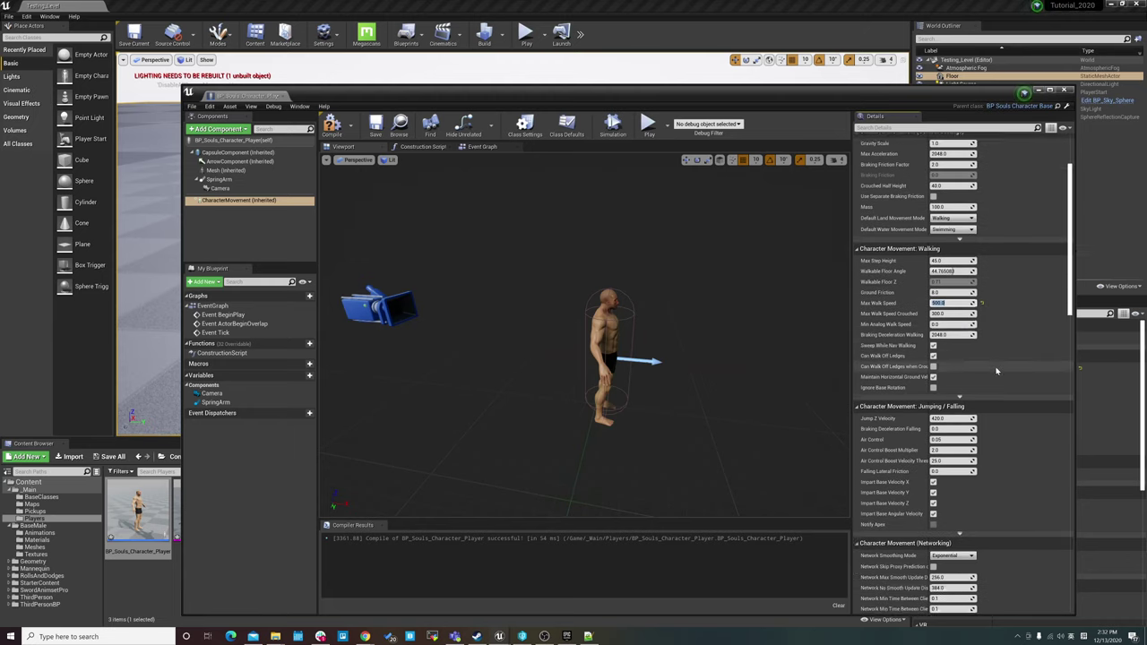
scroll(1009, 379, down, 3)
scroll(1007, 380, down, 3)
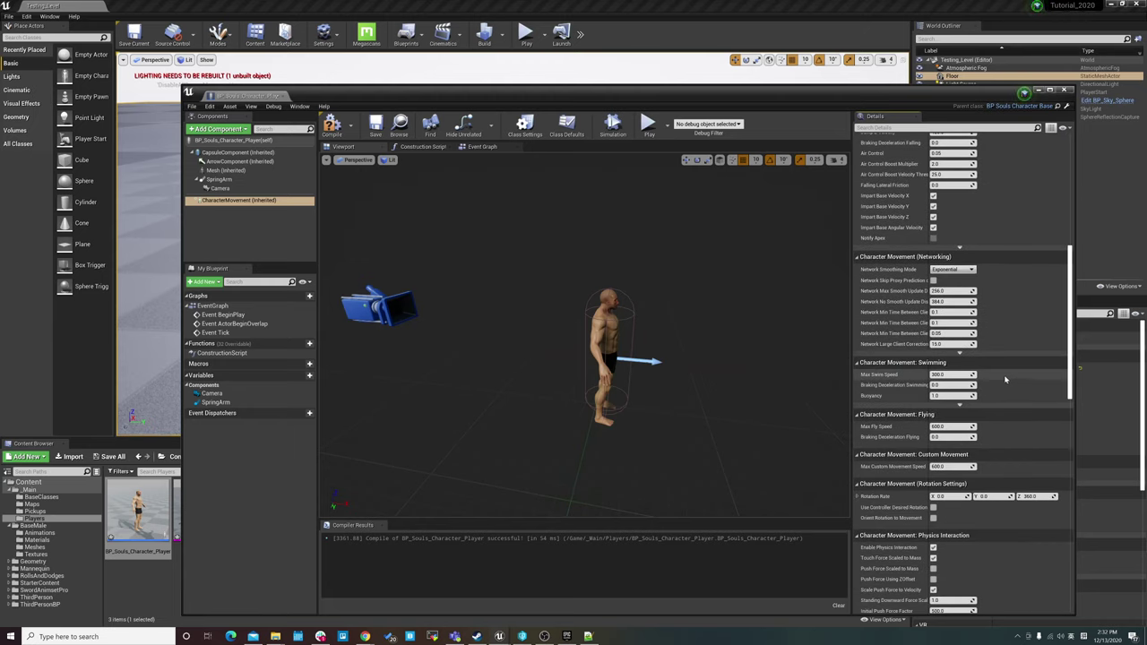
scroll(1005, 380, down, 1)
scroll(972, 388, down, 1)
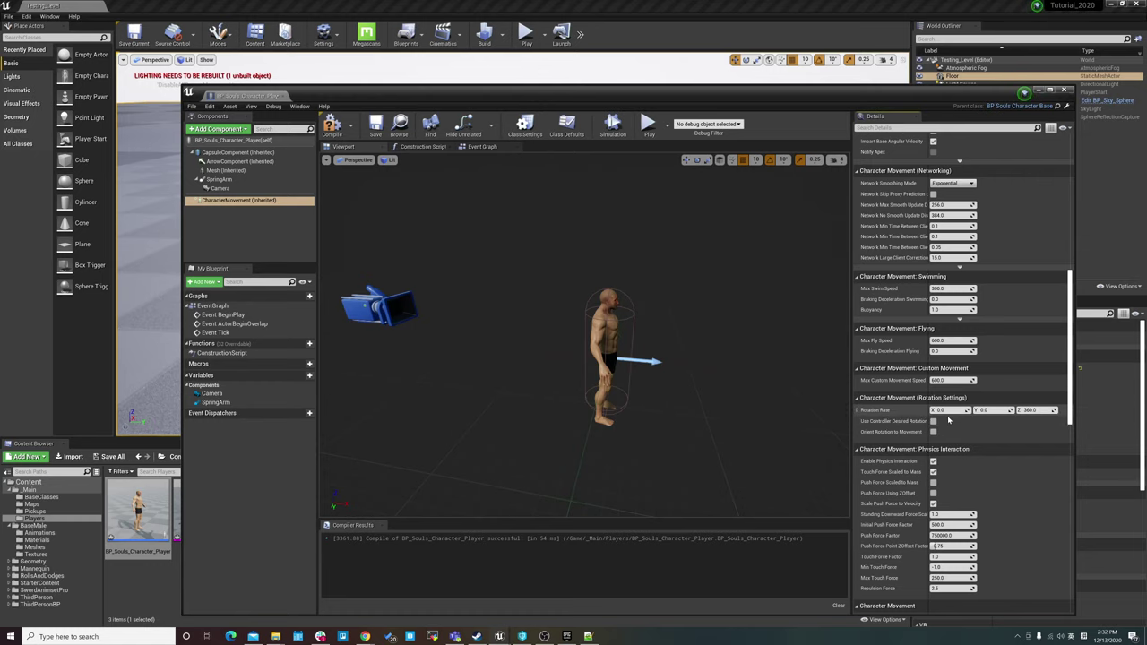
drag(681, 421, 709, 414)
Set Rotation Rate Z to 2000, enable Orient Rotation to Movement, and recompile
click(1031, 410)
text(2000)
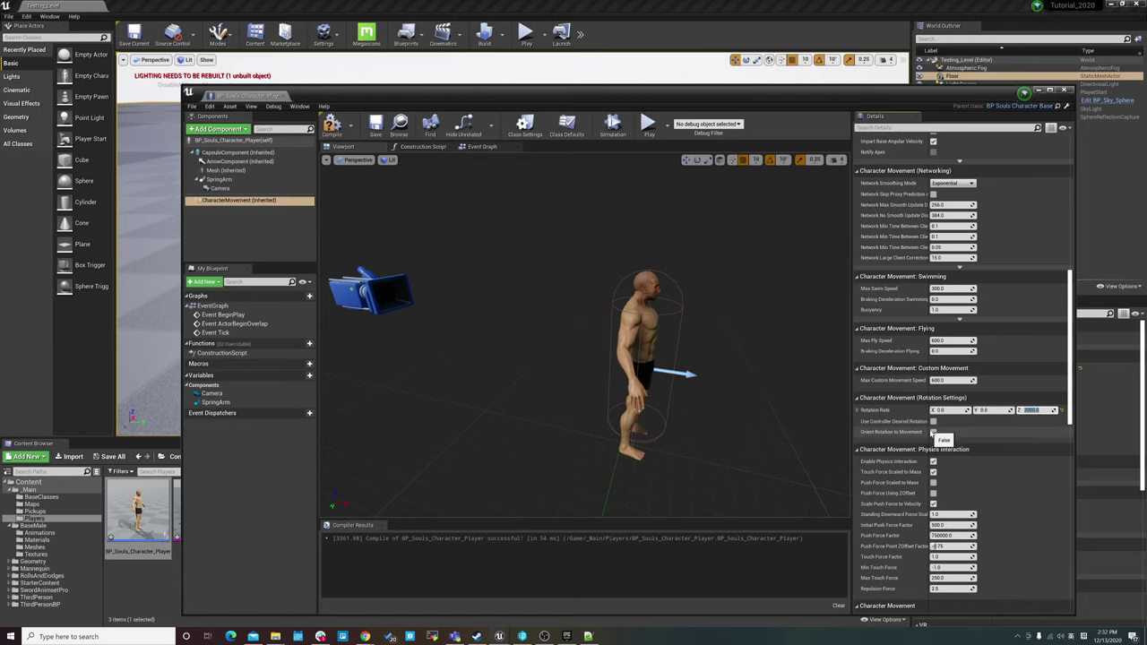
click(932, 432)
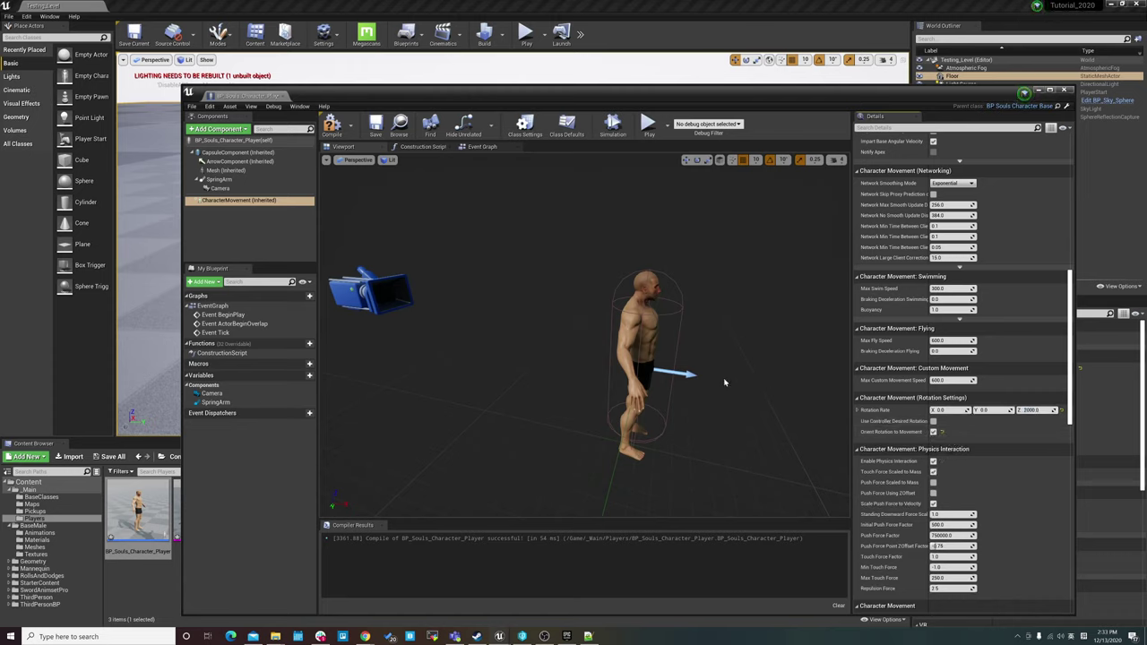
mouse_move(727, 382)
right_down()
mouse_move(708, 358)
mouse_move(681, 382)
mouse_move(532, 360)
right_up()
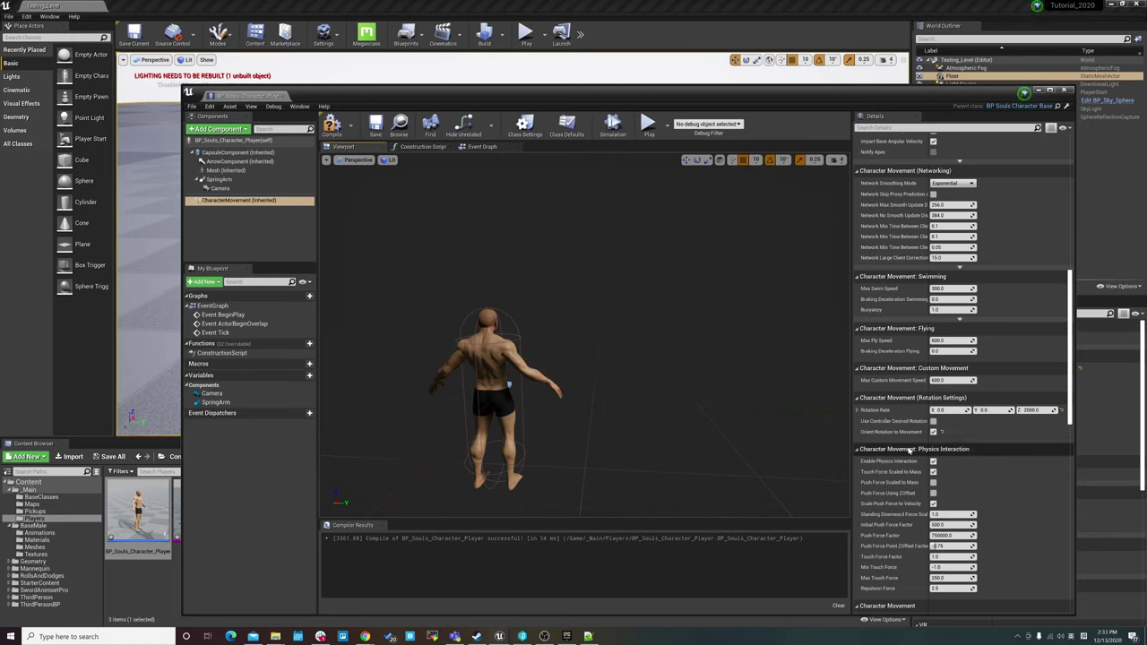
mouse_move(901, 434)
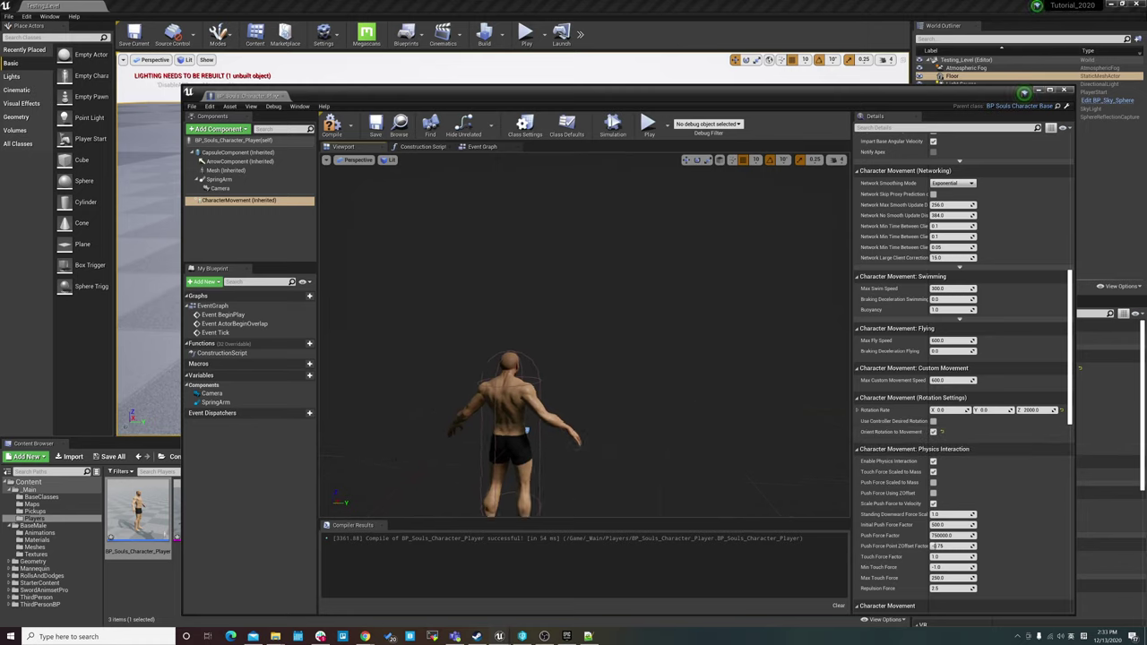
drag(735, 376, 573, 359)
click(333, 125)
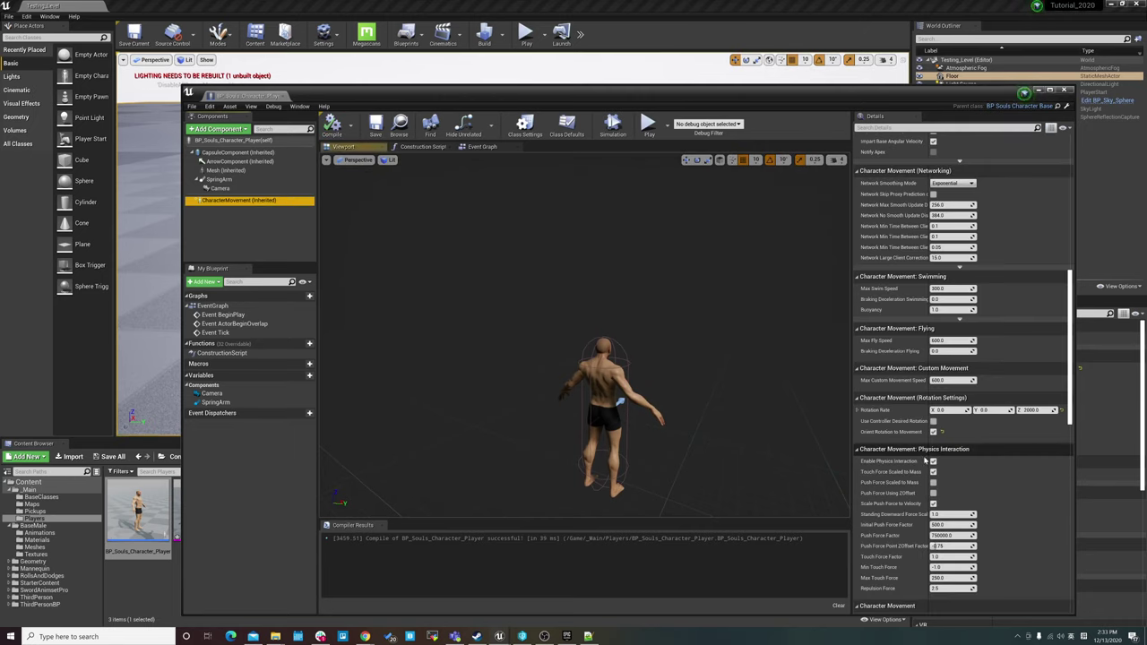
click(544, 636)
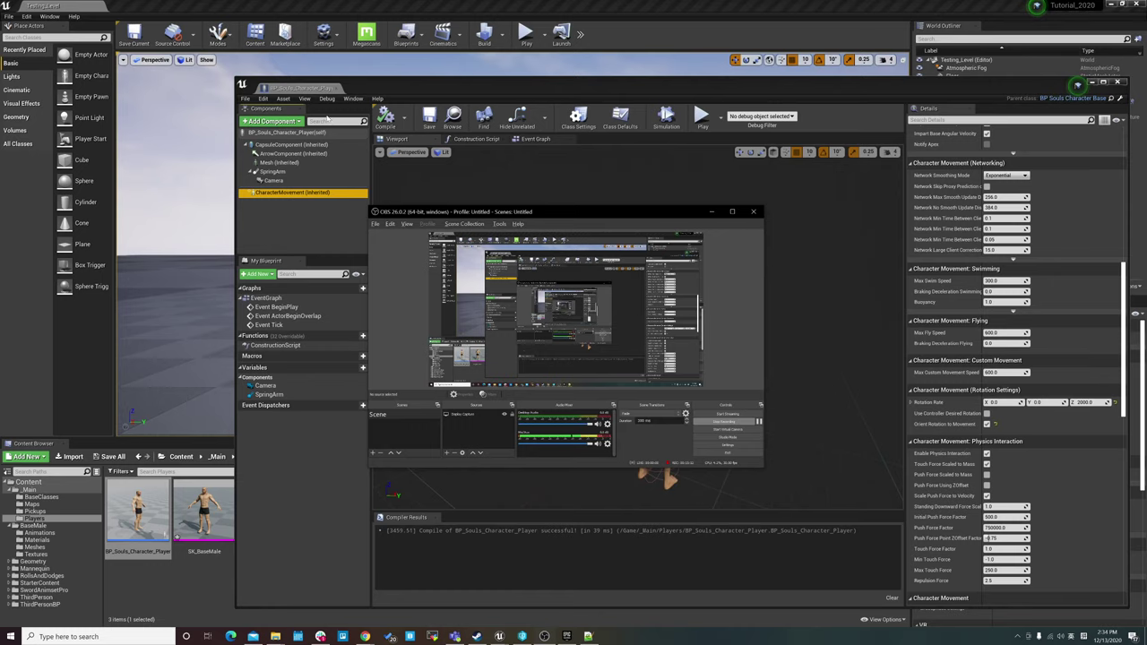
Close the Blueprint editor and confirm BP_Souls_Character_Player is the level's default pawn
drag(372, 86, 367, 129)
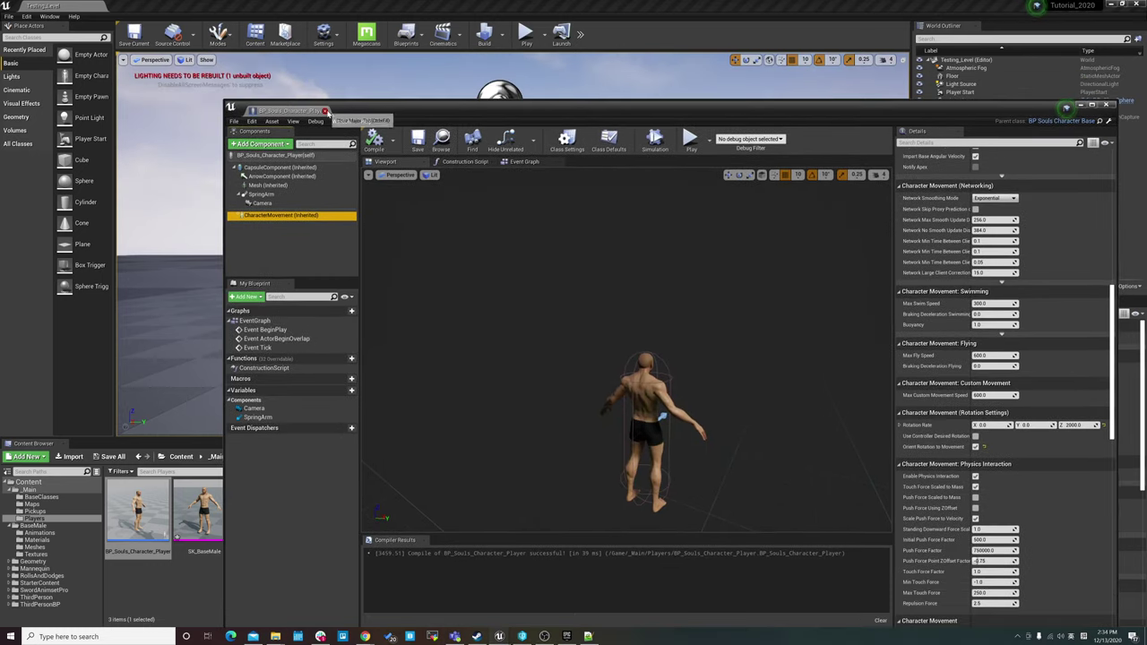
click(1069, 110)
click(690, 528)
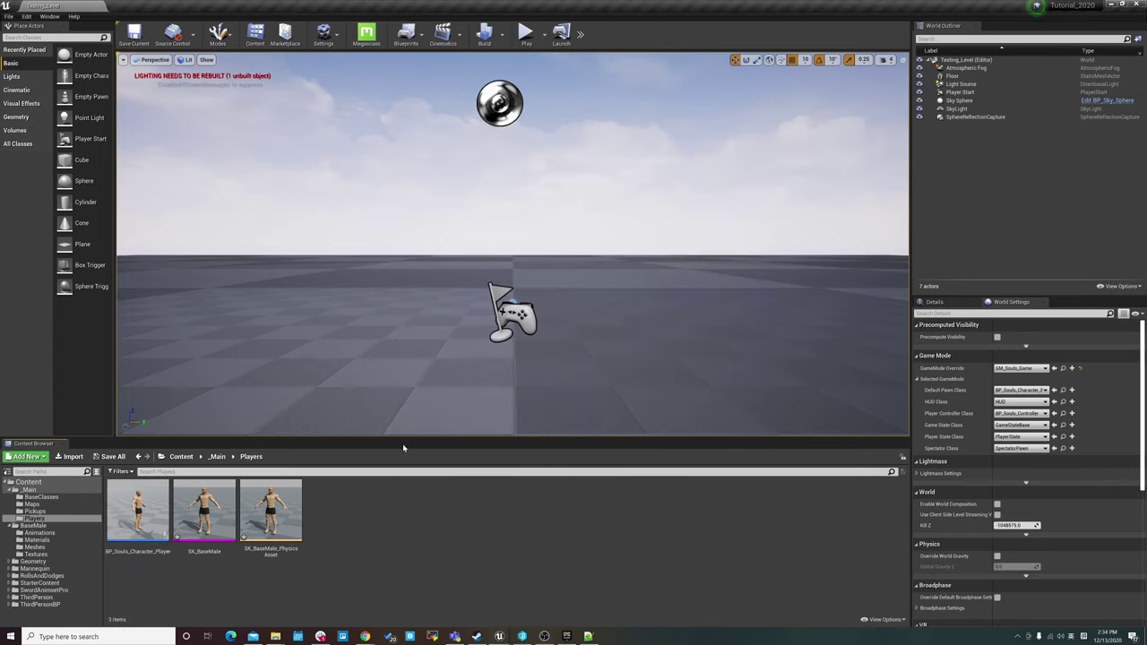
mouse_move(402, 421)
right_down()
mouse_move(502, 394)
mouse_move(402, 421)
right_up()
click(134, 515)
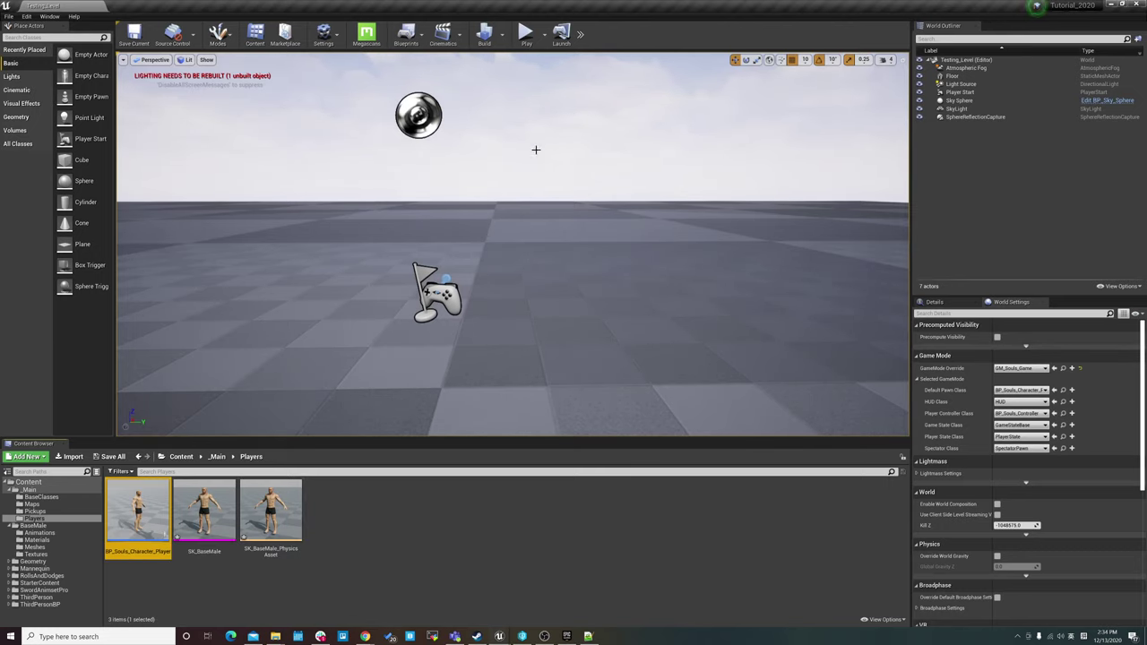
right_drag(536, 150, 648, 272)
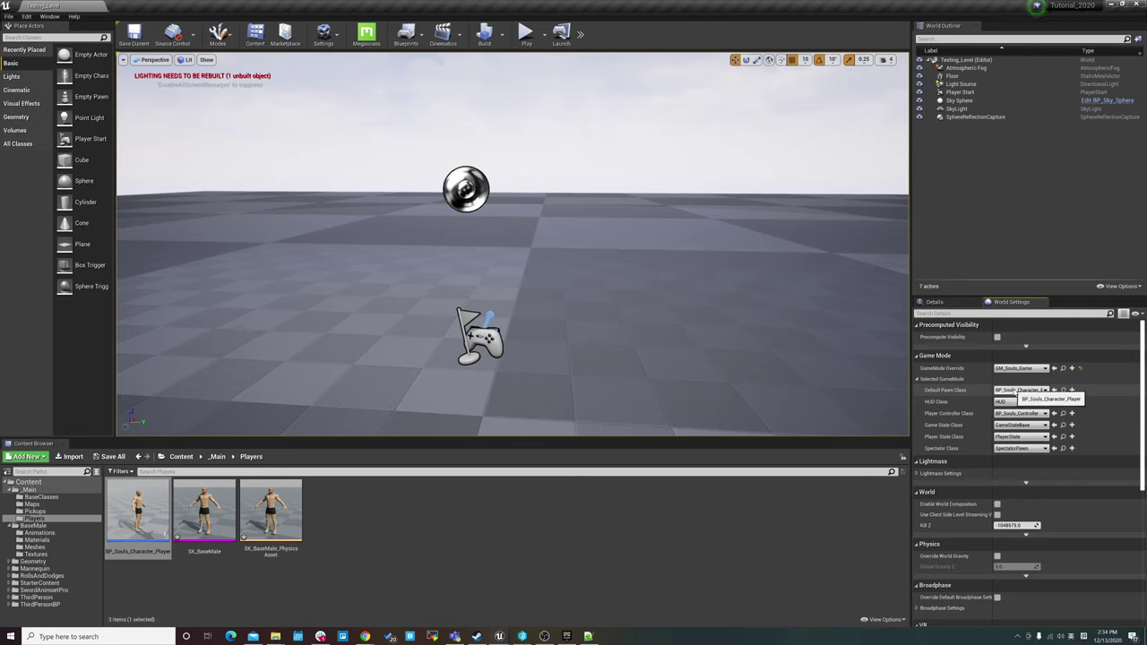
click(1063, 391)
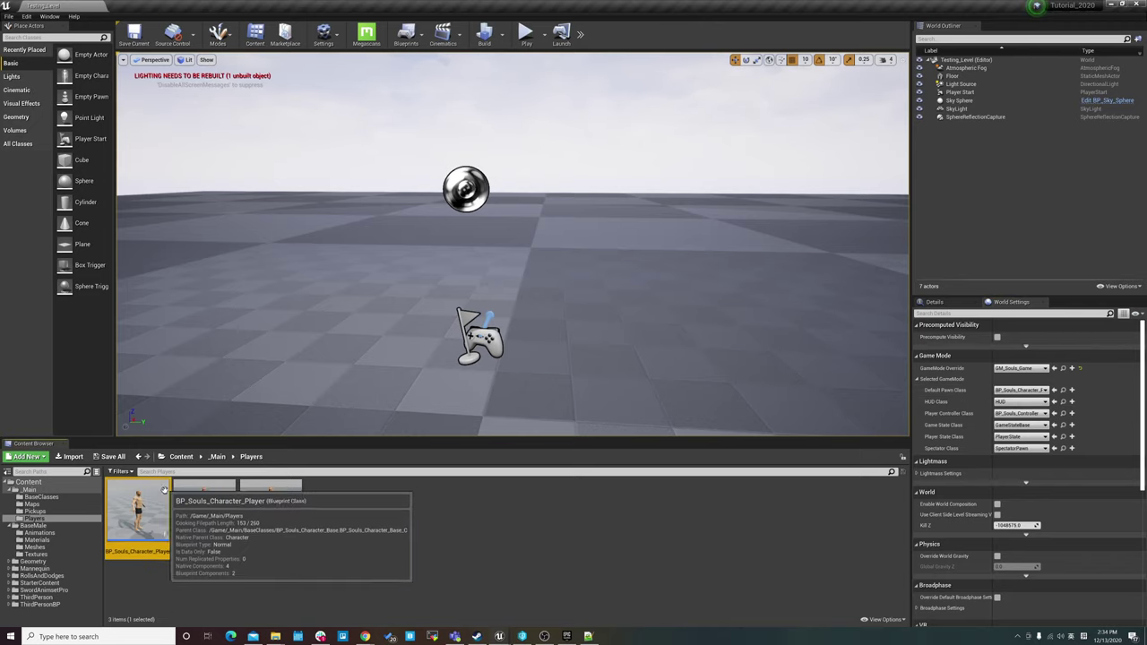
mouse_move(564, 325)
right_down()
mouse_move(403, 359)
mouse_move(538, 313)
right_up()
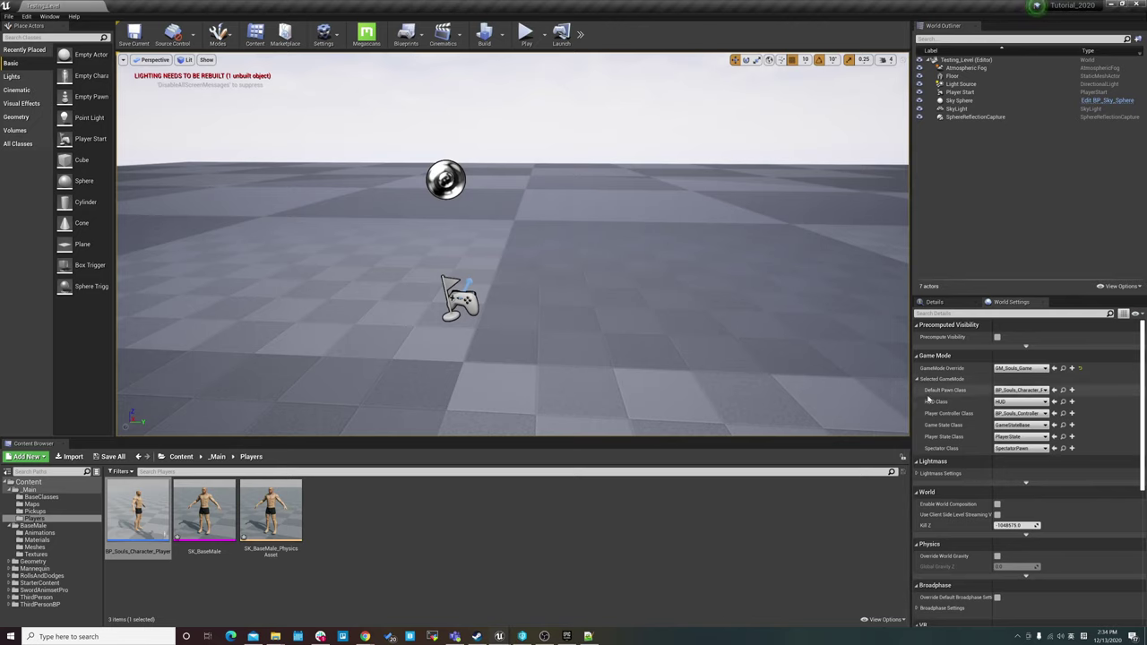
right_drag(550, 319, 582, 309)
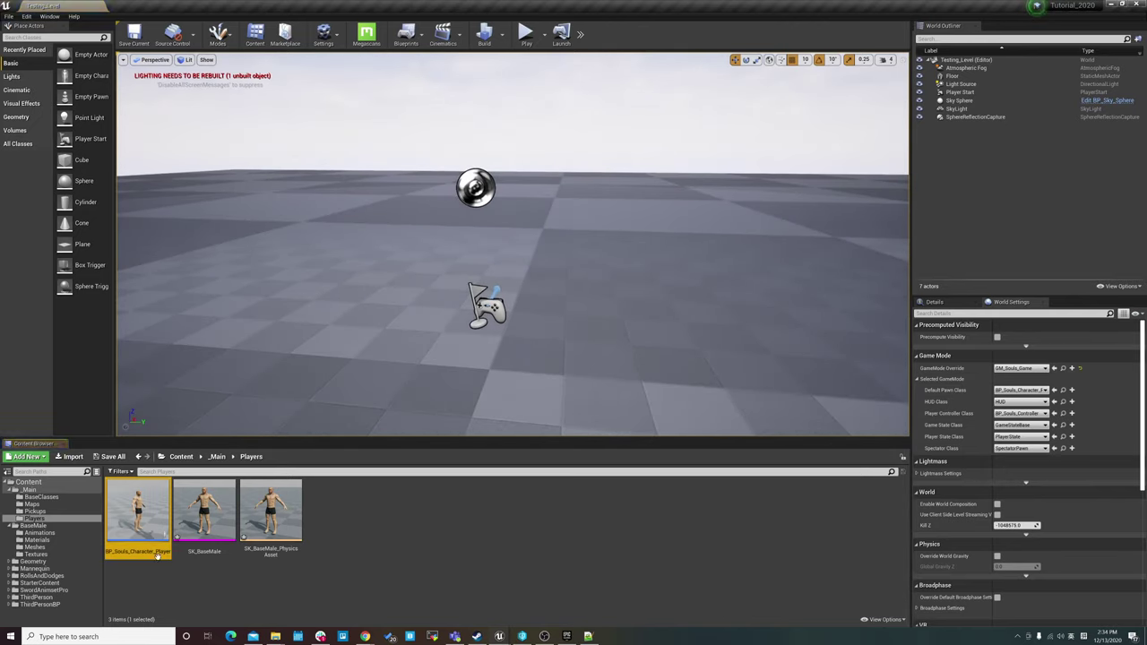
Start a Play-in-Editor session of Testing_Level
right_click(677, 285)
click(518, 51)
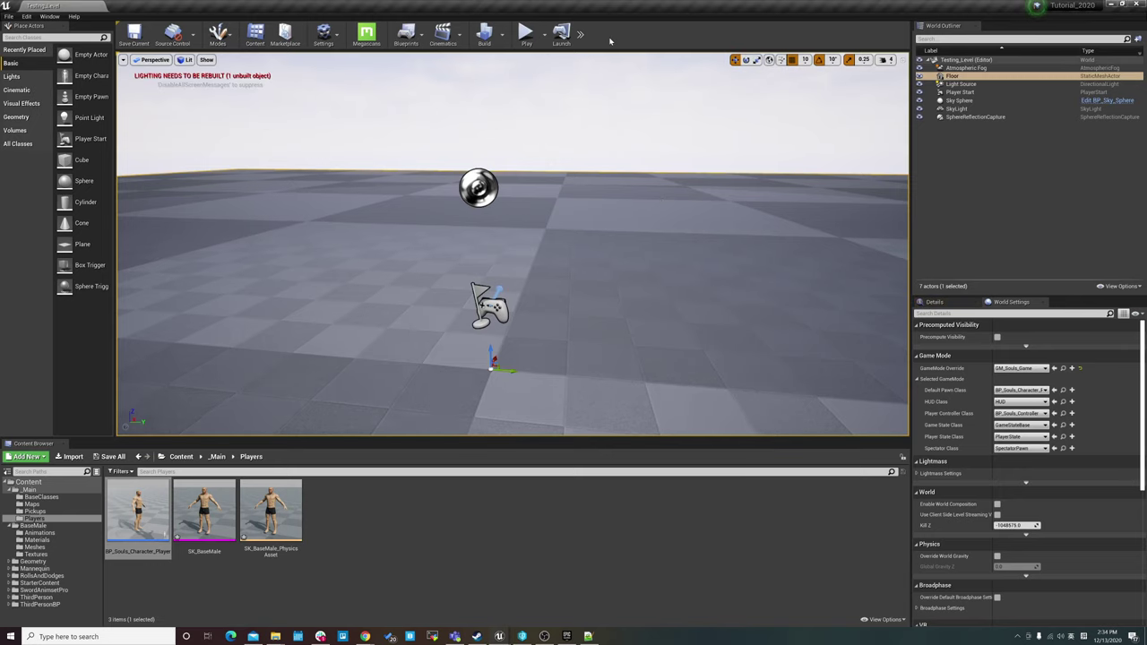
click(526, 34)
Control the player character from the third-person camera, then stop Play in Editor and return to Testing_Level
click(627, 285)
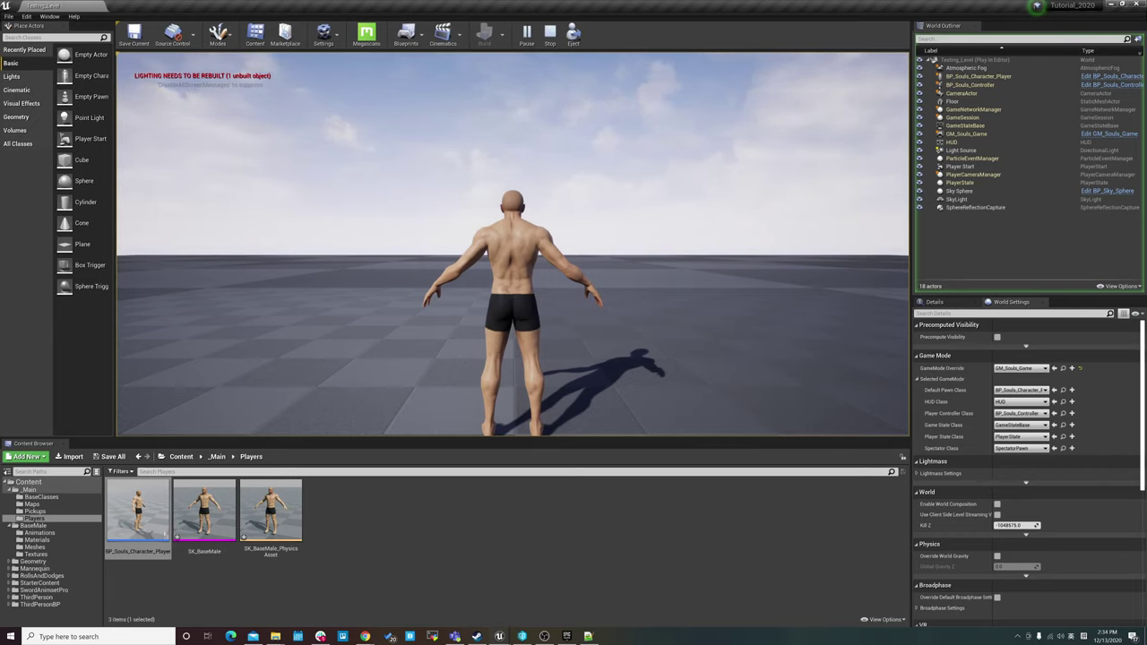
key(Escape)
key(alt+Tab)
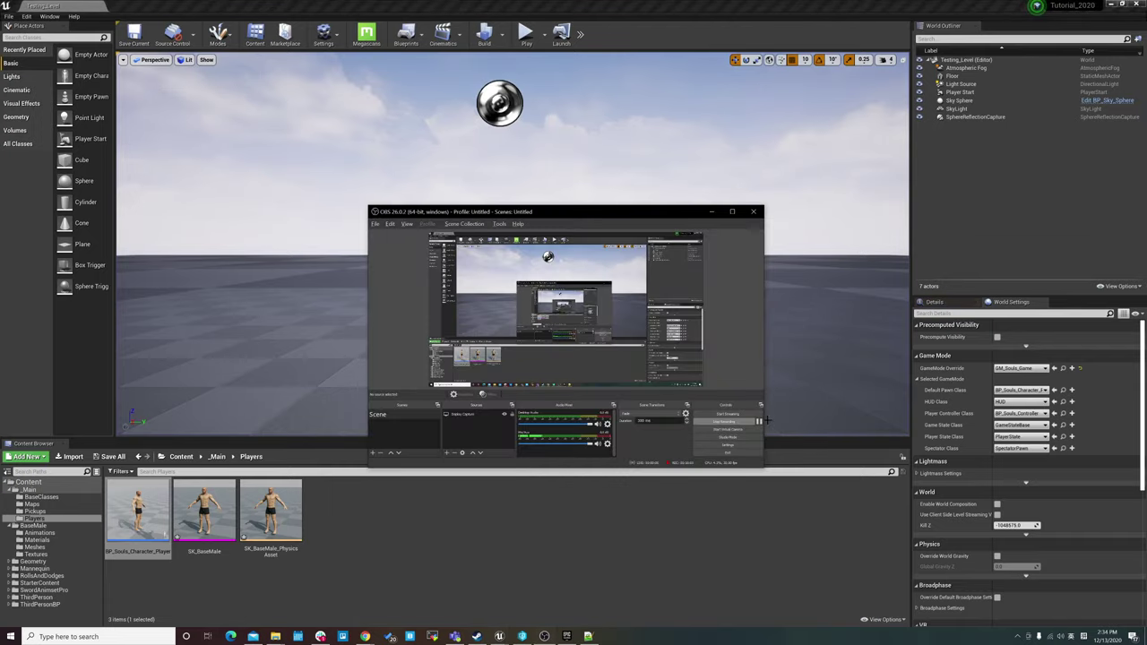